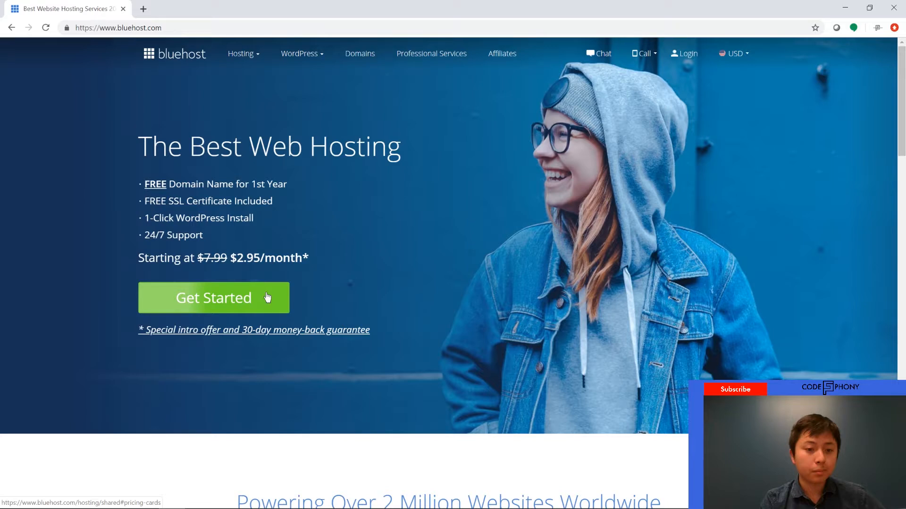
- Start the Bluehost sign-up and select the Basic shared hosting plan
left_click(191, 309)
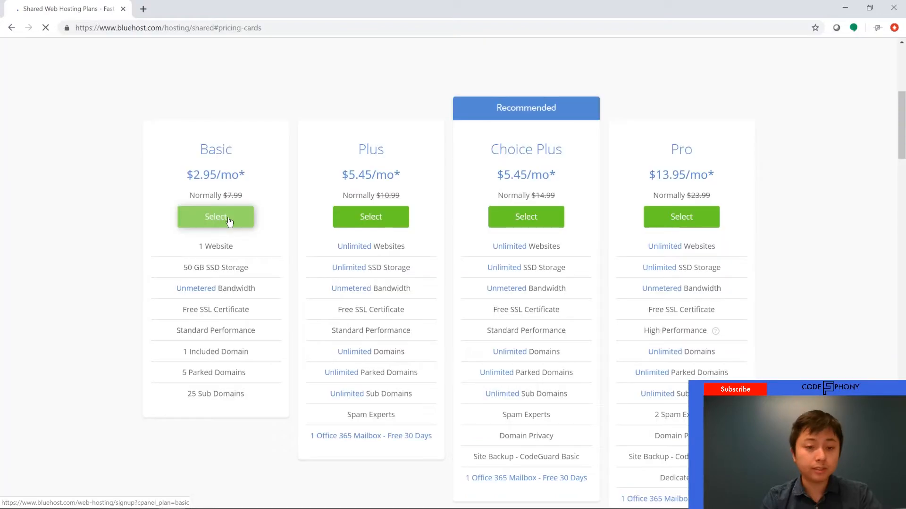
left_click(229, 221)
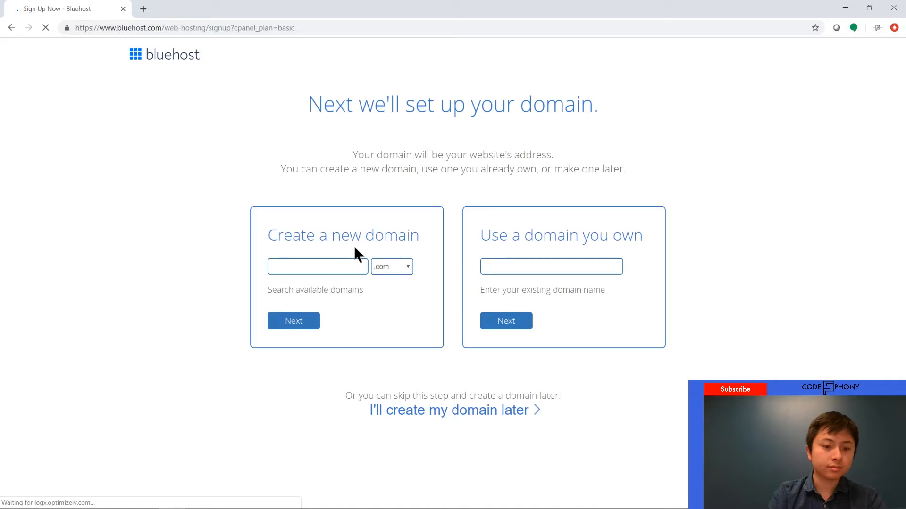
- Register newestwebsiteever.com as the new domain and continue to the account creation form
left_click(312, 266)
type("ne")
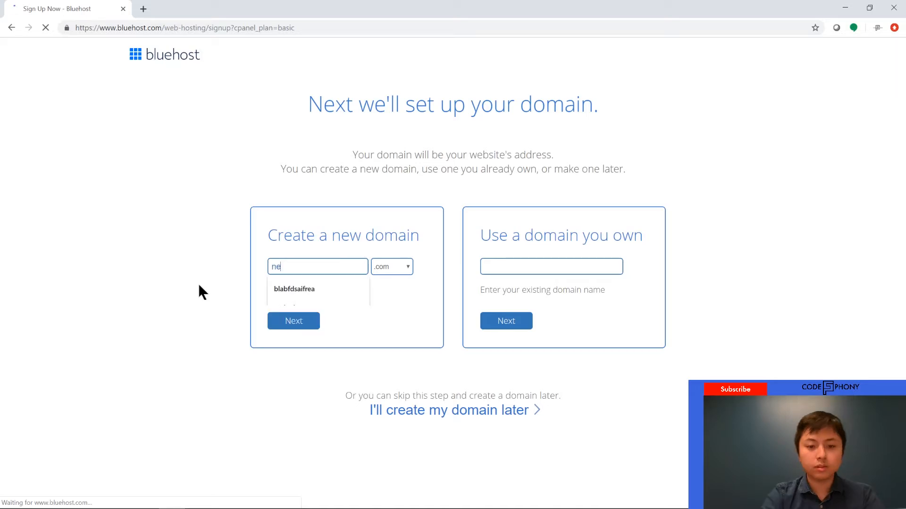
type("westwebsiteever")
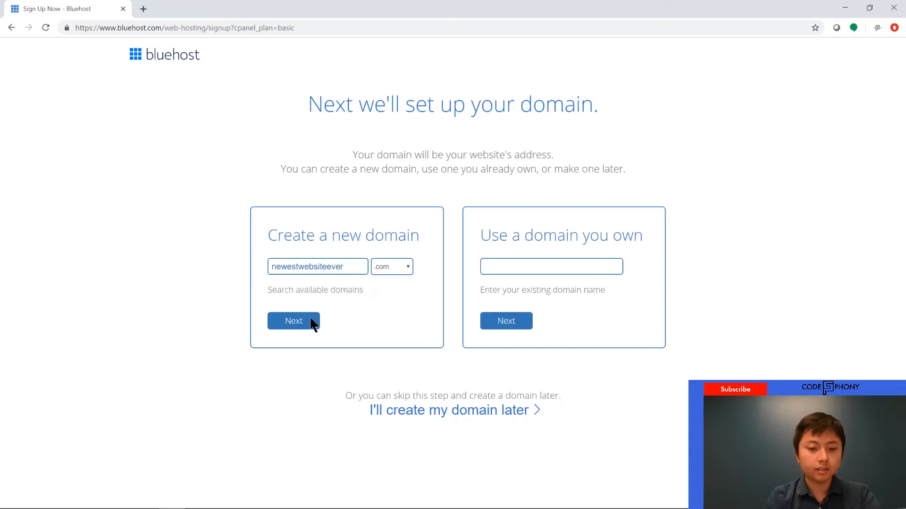
left_click(309, 321)
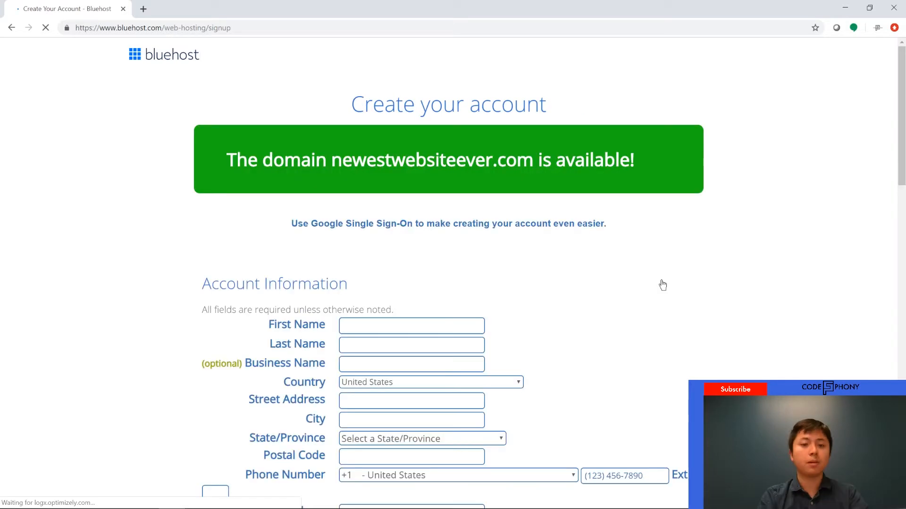
scroll(680, 283, "down", 1)
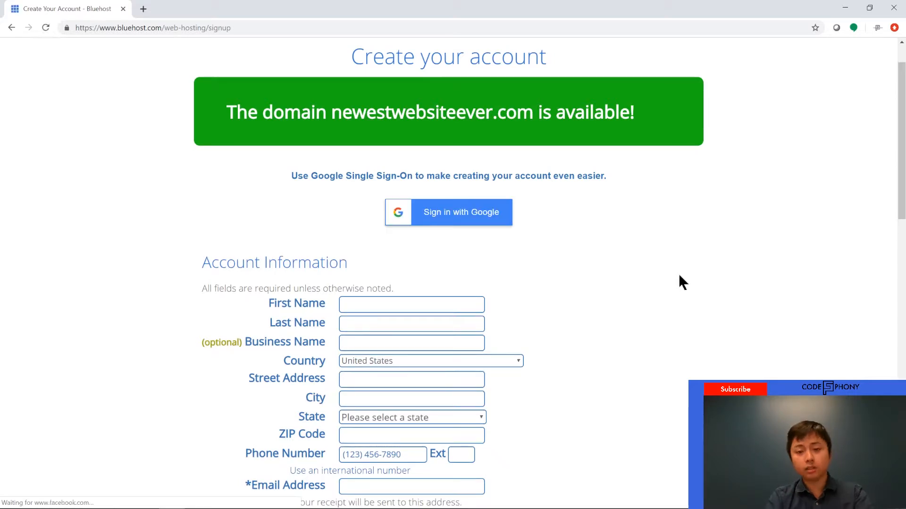
left_click(11, 29)
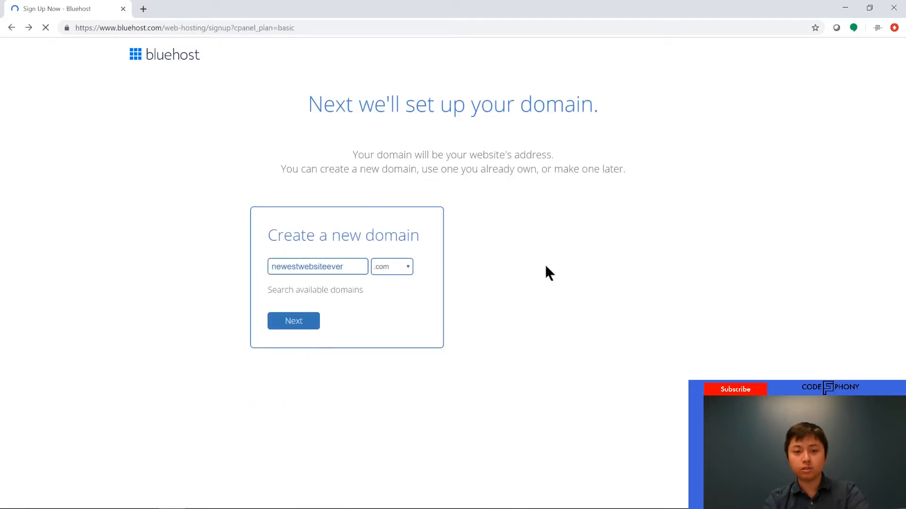
left_click(541, 271)
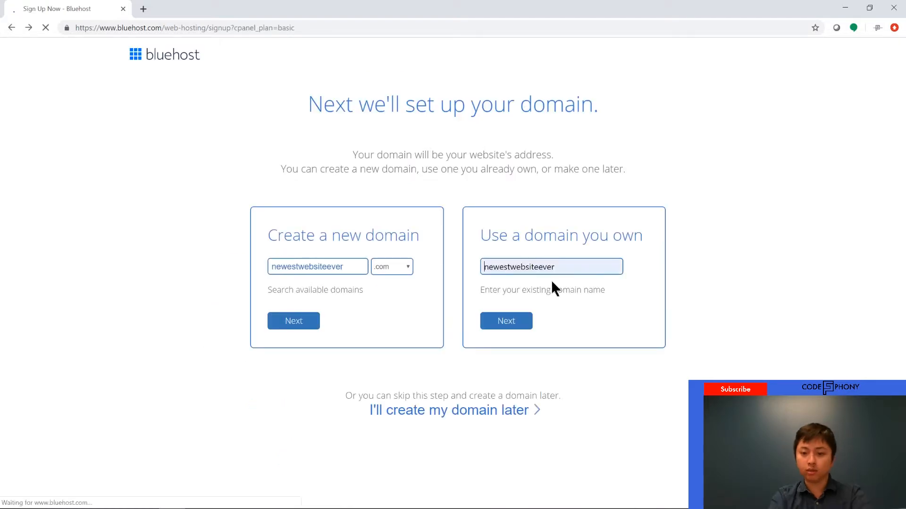
left_click(403, 324)
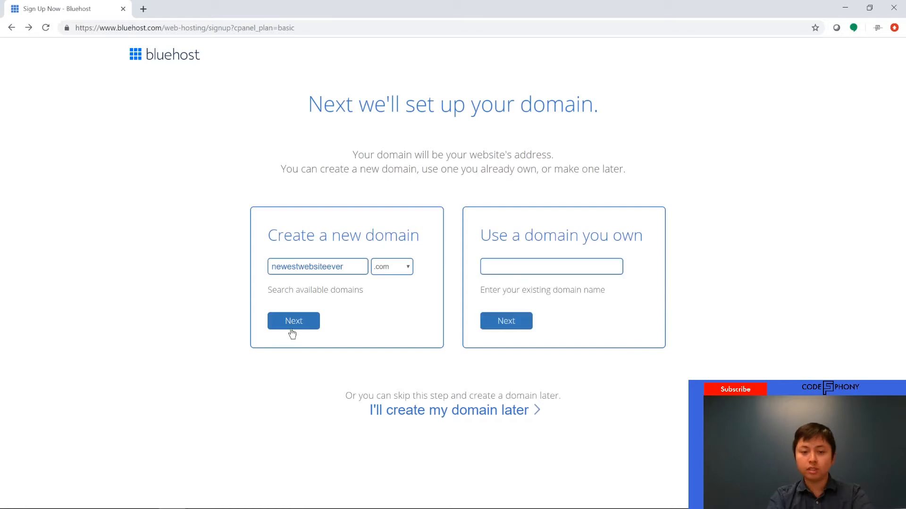
left_click(291, 329)
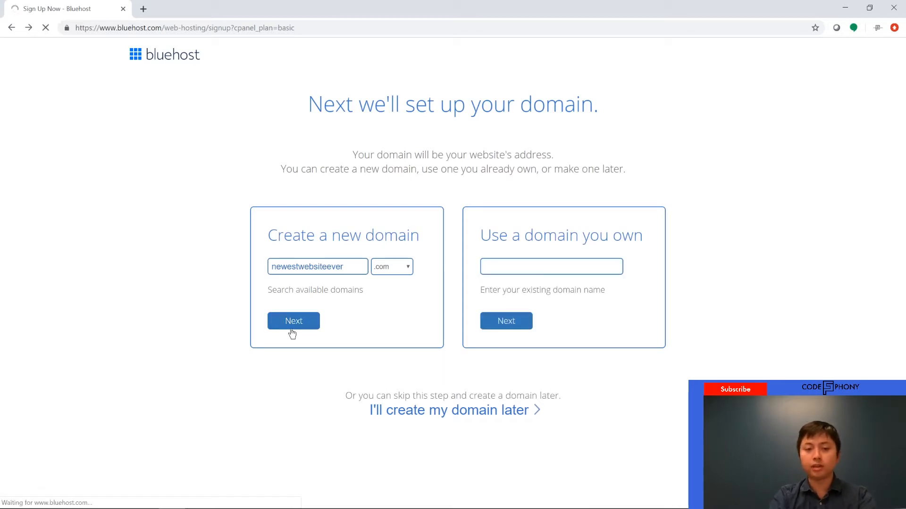
scroll(790, 262, "down", 2)
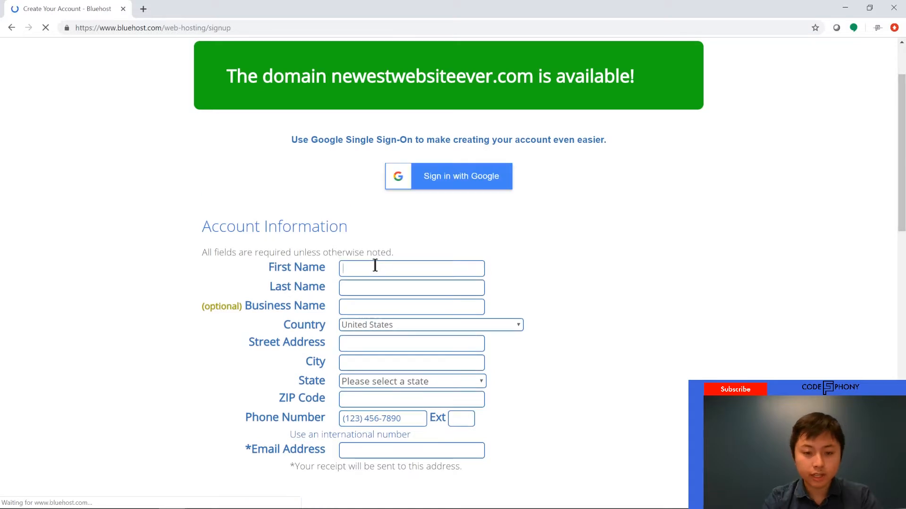
- Change the account plan to Basic 12 Month at $4.95/mo, making hosting $59.40
scroll(376, 259, "down", 3)
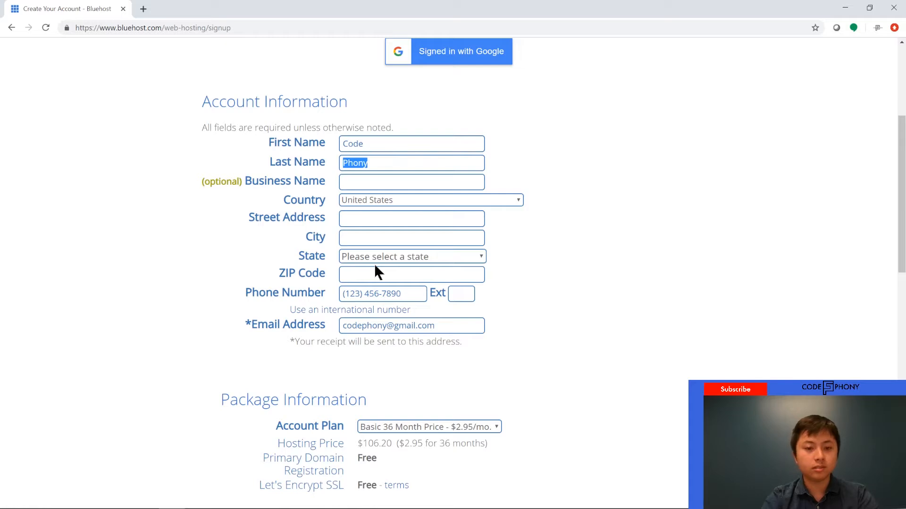
scroll(606, 301, "down", 3)
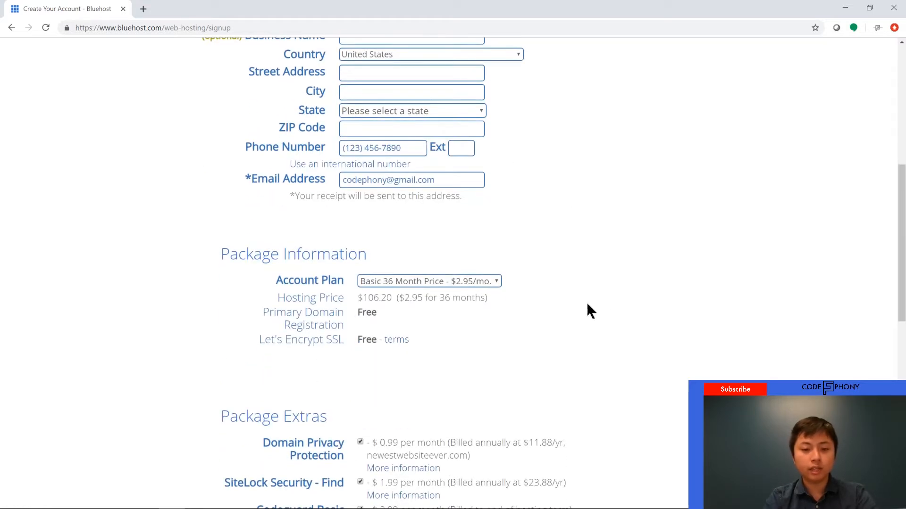
scroll(480, 310, "down", 1)
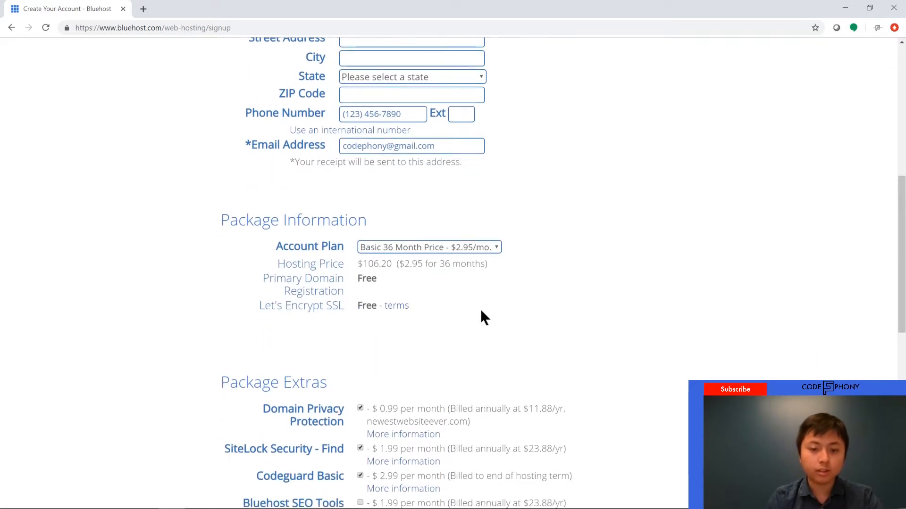
left_click(487, 246)
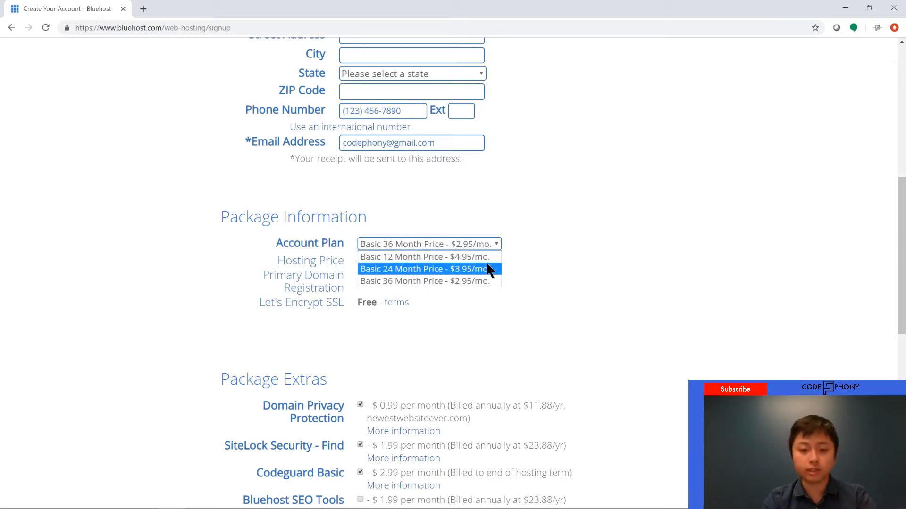
left_click(510, 272)
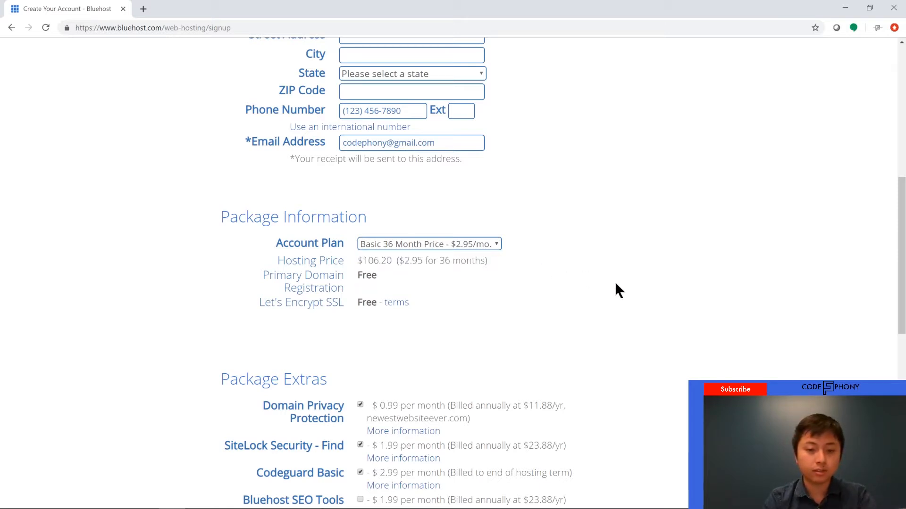
left_click(392, 245)
left_click(644, 293)
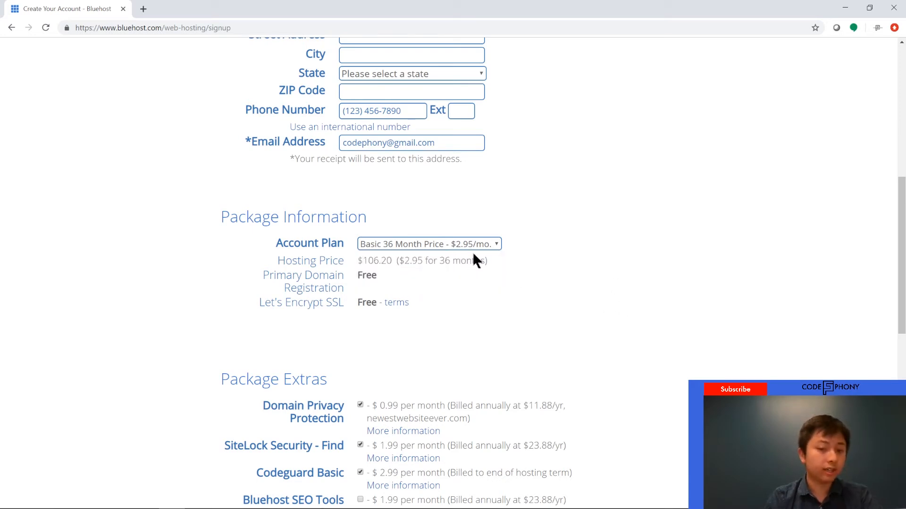
left_click(422, 245)
left_click(413, 257)
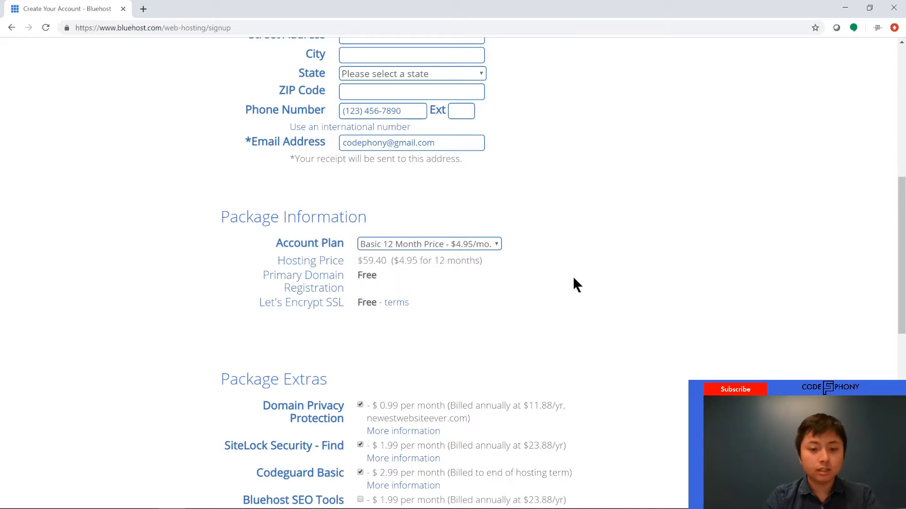
scroll(573, 277, "down", 2)
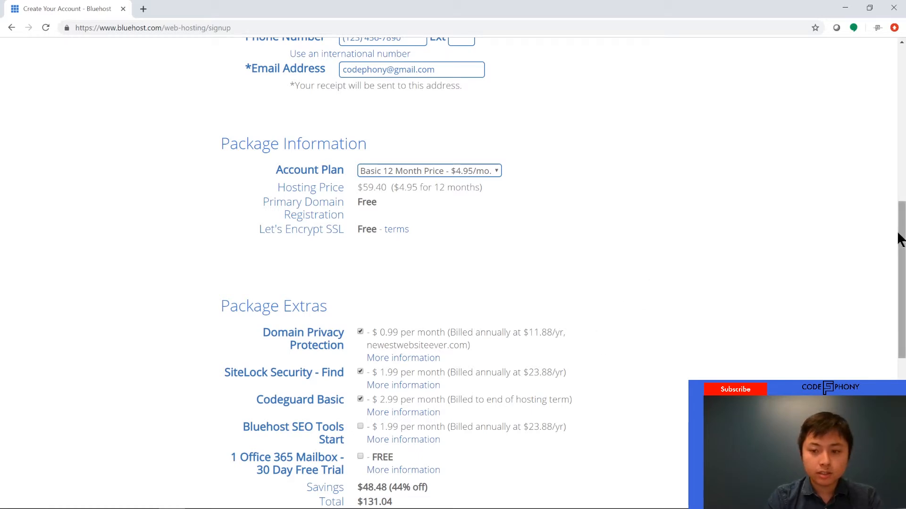
left_click_drag(901, 239, 901, 303)
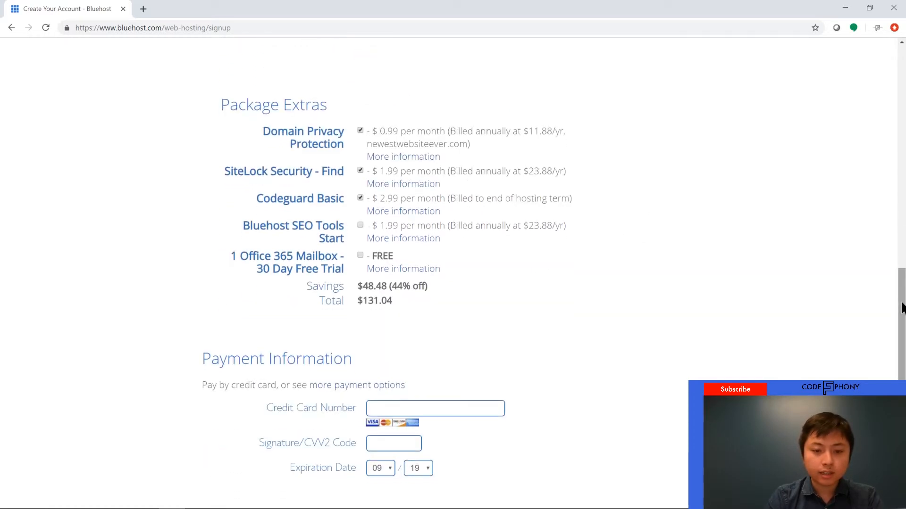
- Remove Domain Privacy Protection, SiteLock Security and Codeguard Basic from the order
left_click(360, 130)
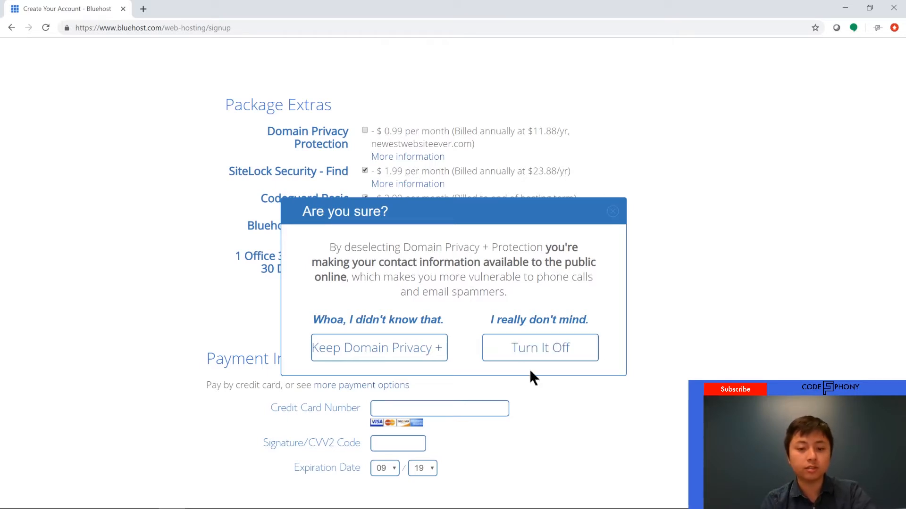
left_click(554, 354)
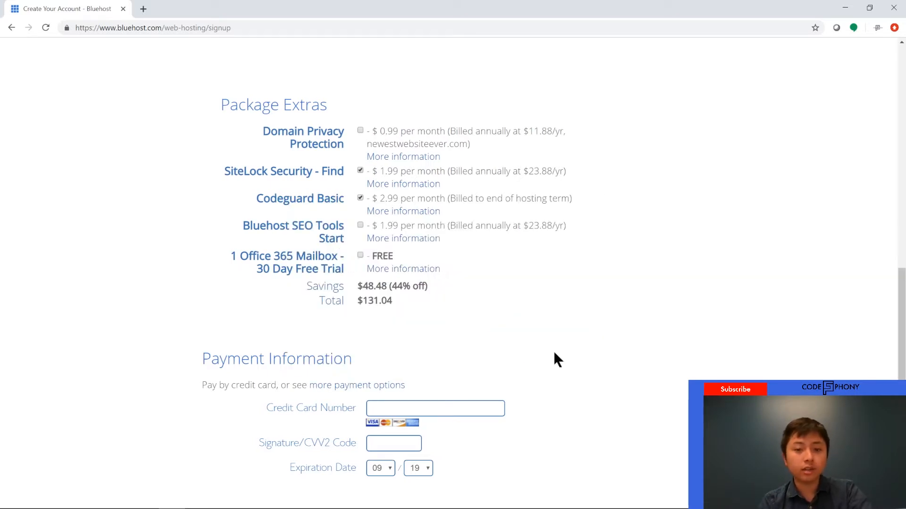
left_click(360, 170)
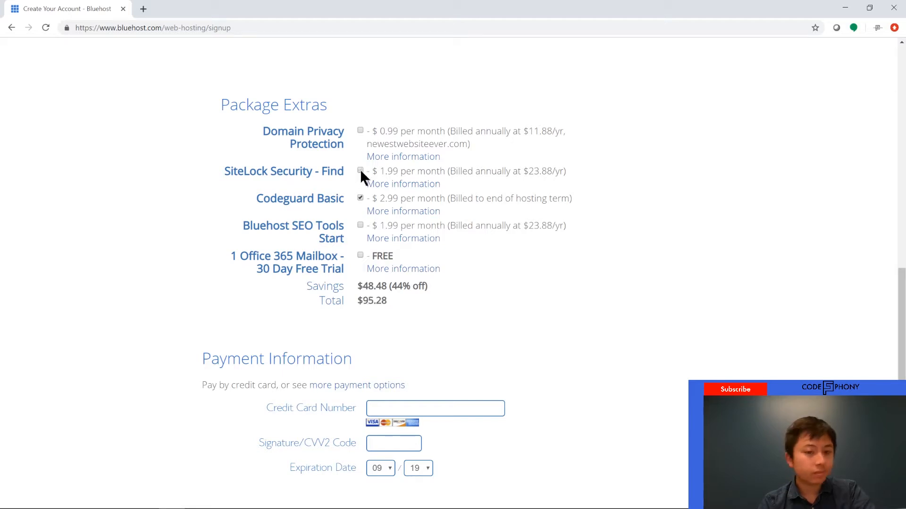
left_click(360, 198)
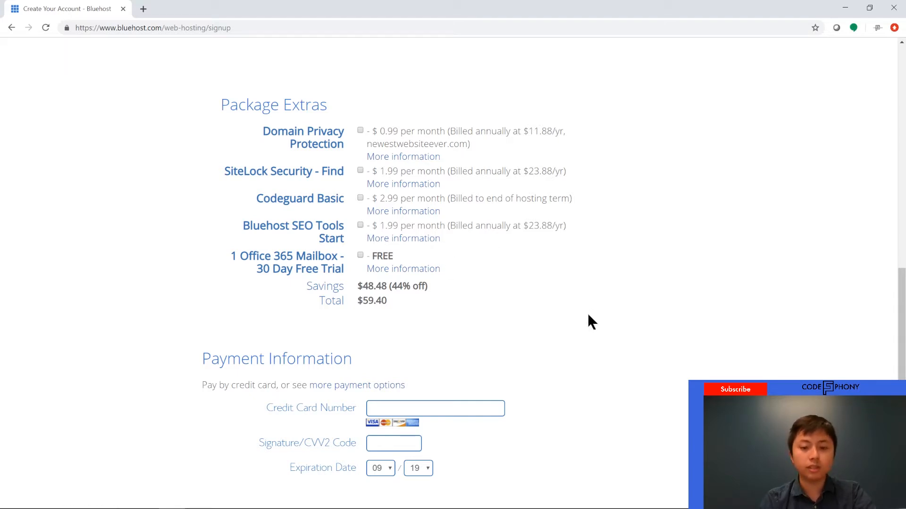
- Enter the card number and security code, accept the terms of service, and submit the order
left_click(441, 409)
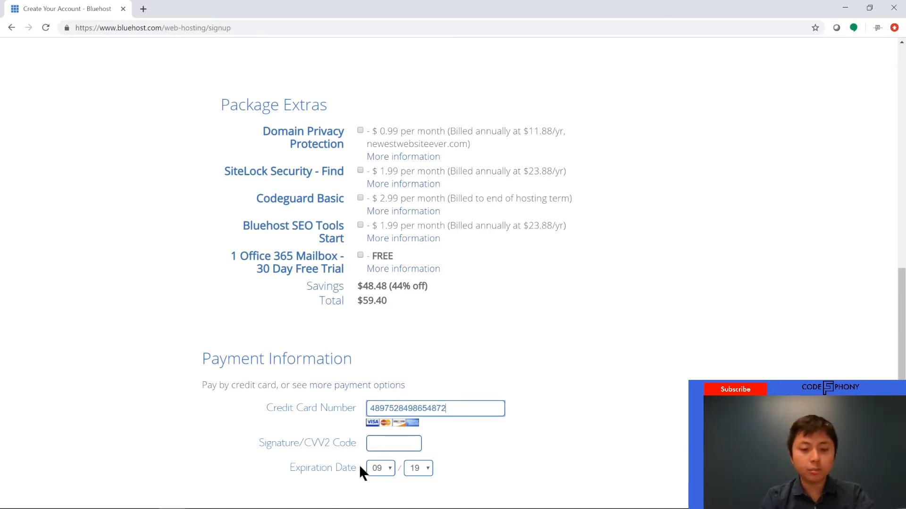
left_click(384, 444)
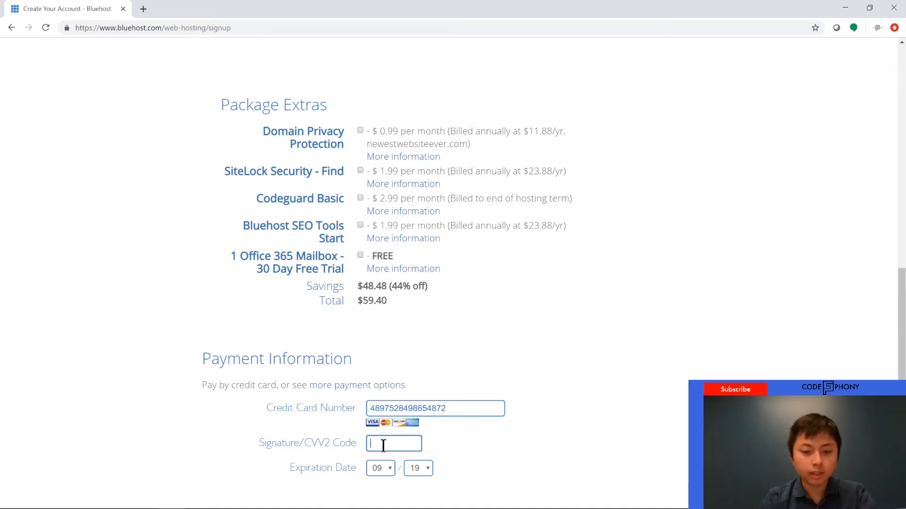
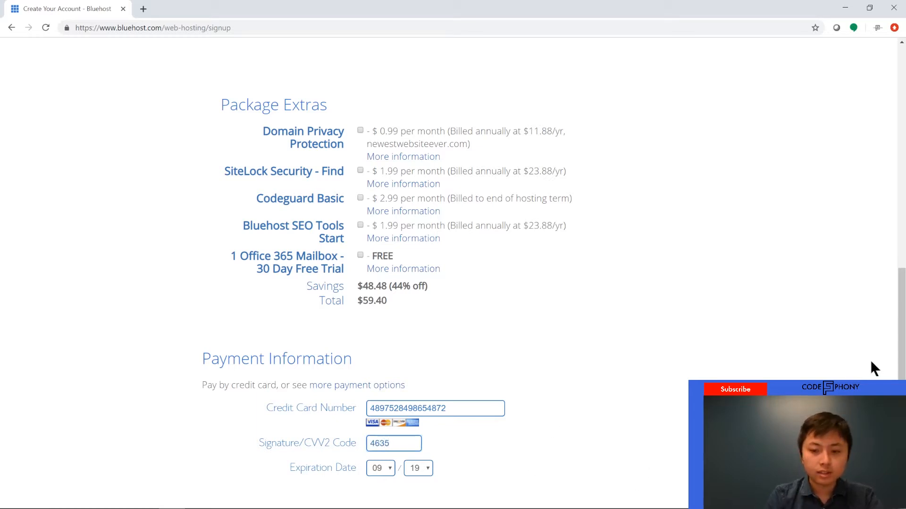
left_click_drag(901, 368, 902, 427)
scroll(453, 283, "down", 1)
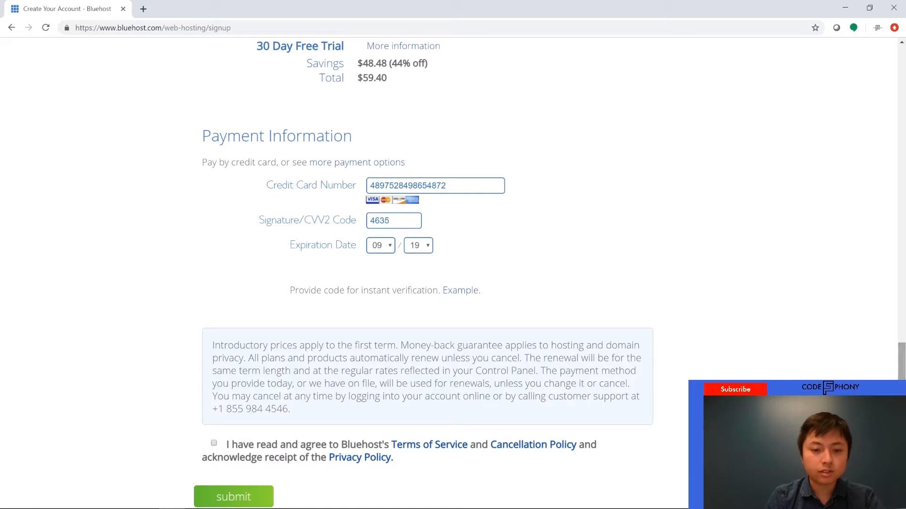
left_click(214, 443)
left_click(233, 501)
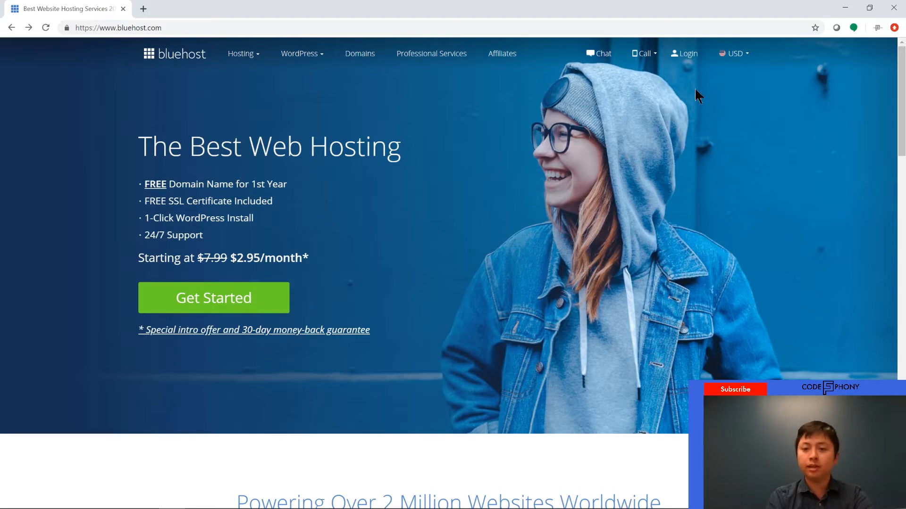
- Log in to the Bluehost hosting account with the domain and password
left_click(692, 57)
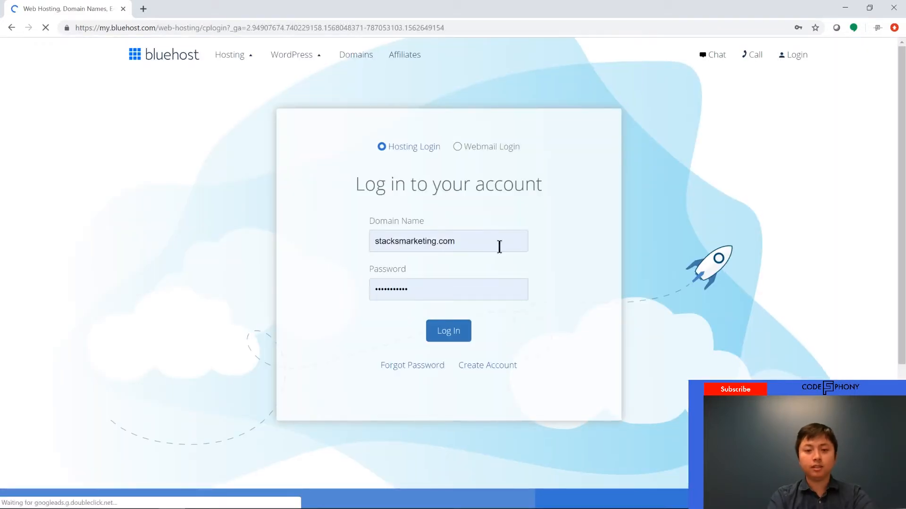
double_click(458, 289)
left_click(602, 316)
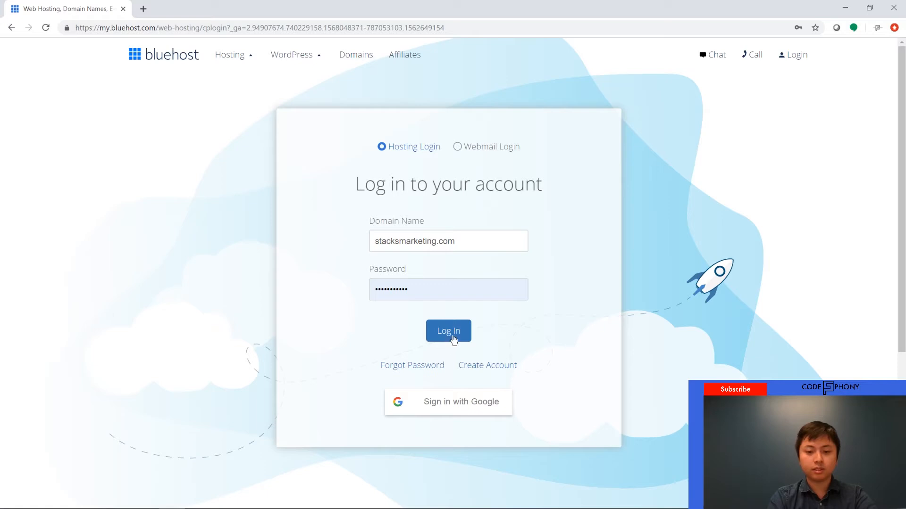
left_click(454, 339)
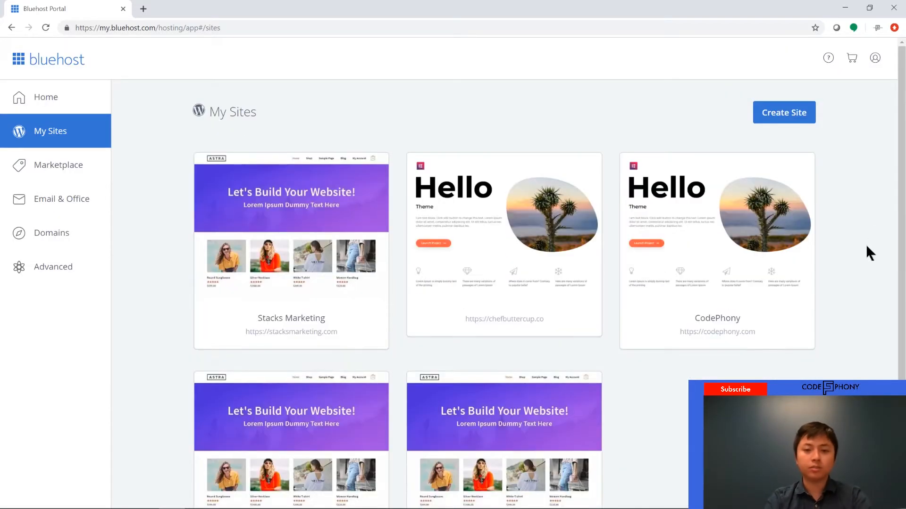
- Create a new site named 'Fussy Parent' with the tagline 'For the fussiest parents'
left_click(795, 118)
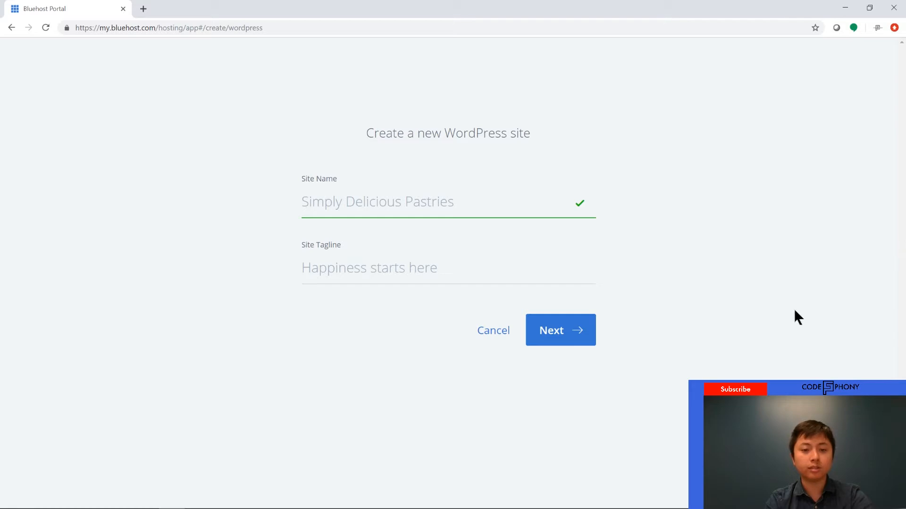
type("F")
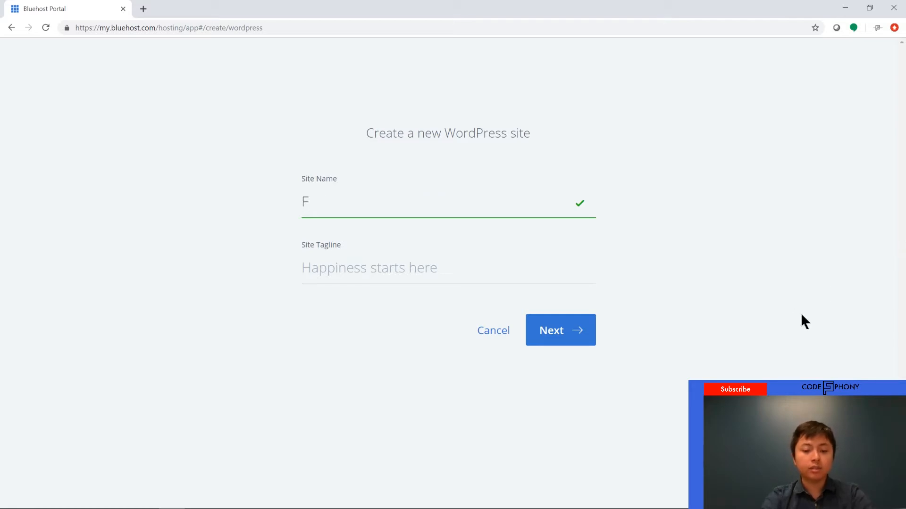
type("U")
key("BackSpace")
type("ussy")
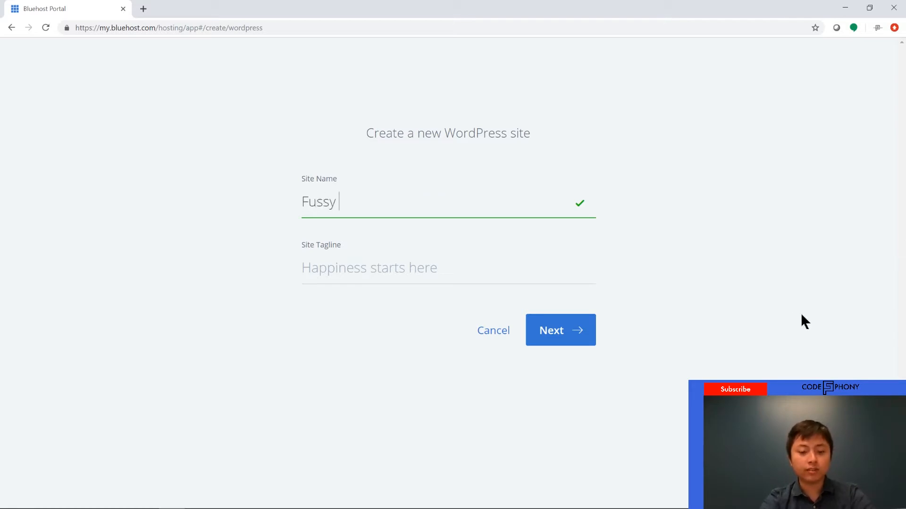
type(" Parent")
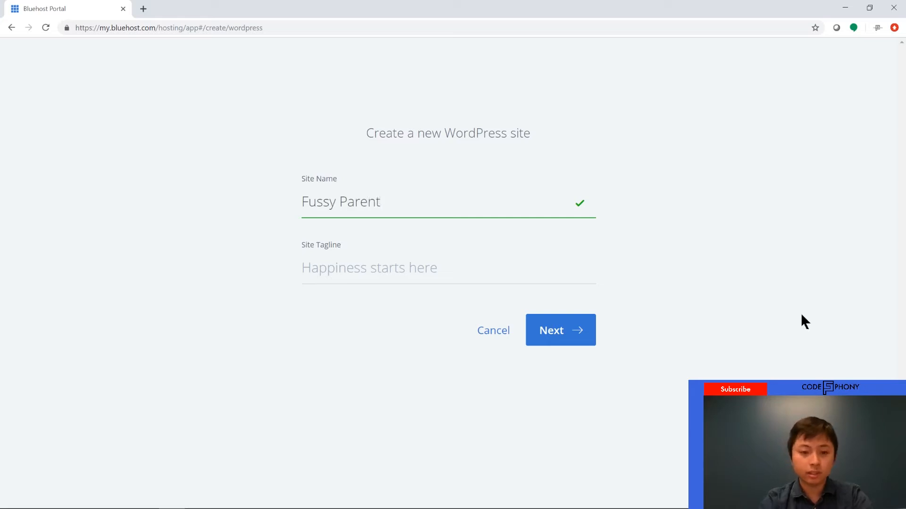
left_click(472, 268)
type("F")
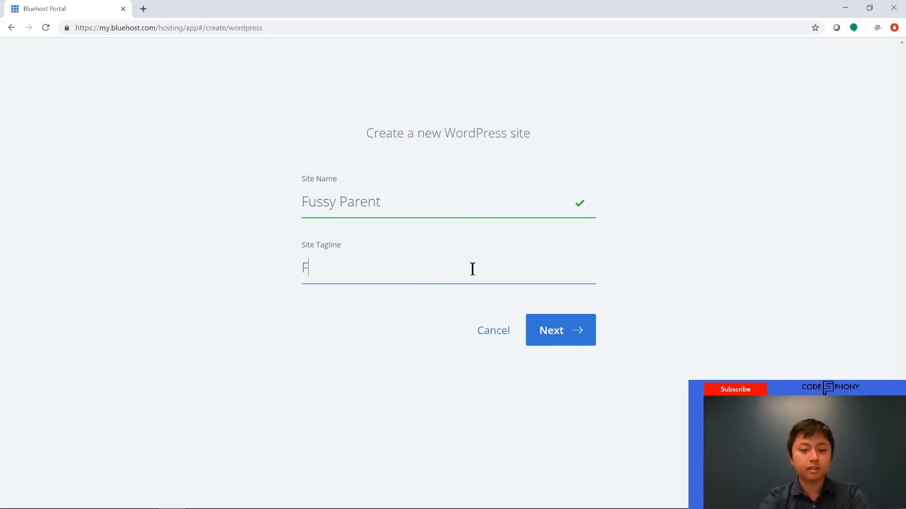
type("or the fussies")
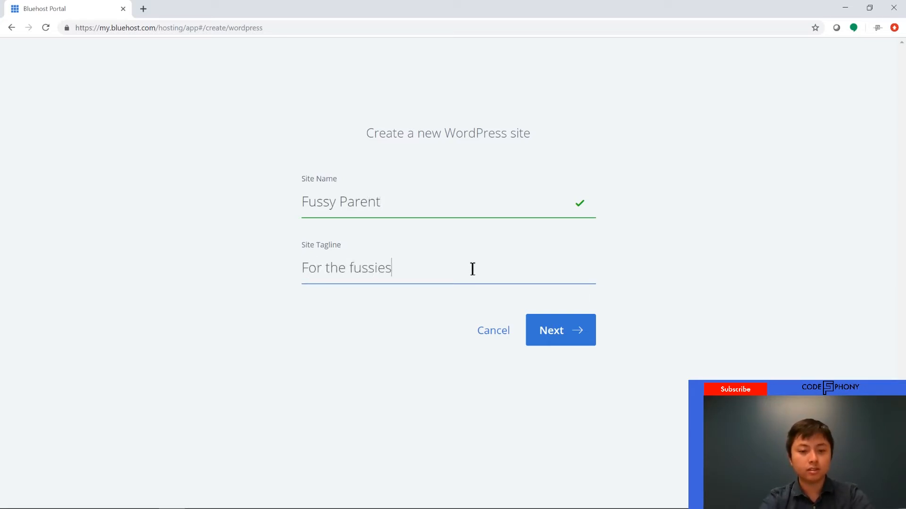
type("t parents")
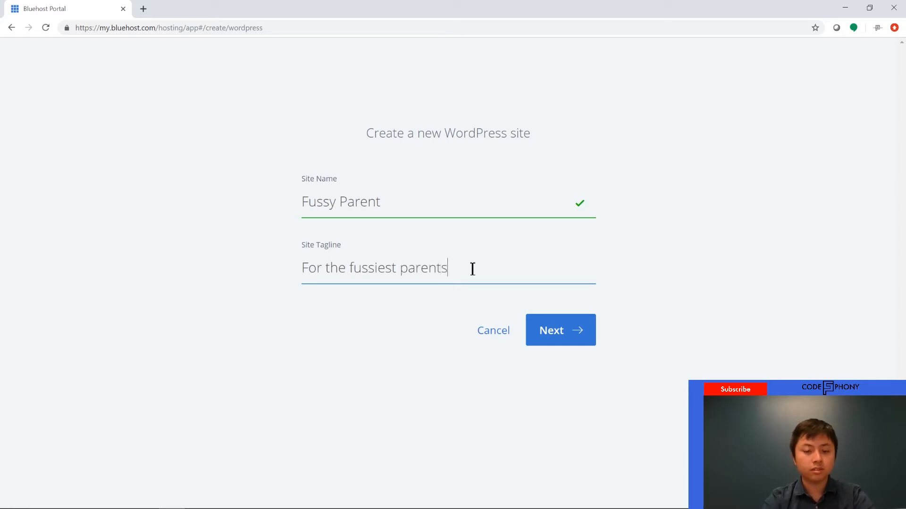
left_click(563, 340)
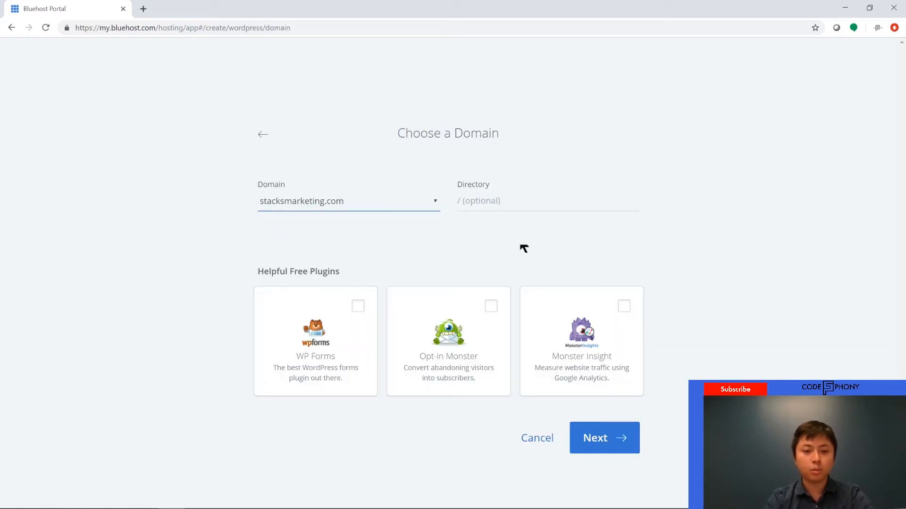
- Choose fussyparent.com, leave out WP Forms, Opt-in Monster and Monster Insight, and install WordPress
left_click(434, 203)
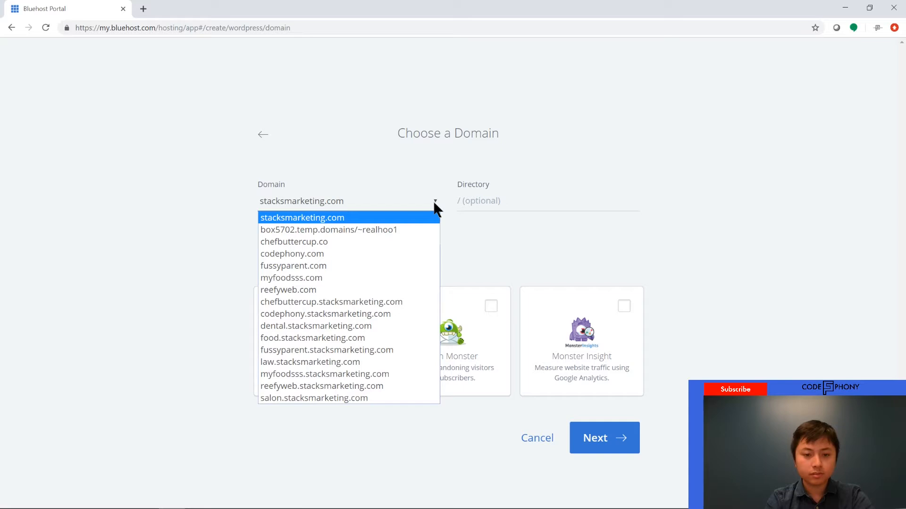
left_click(371, 267)
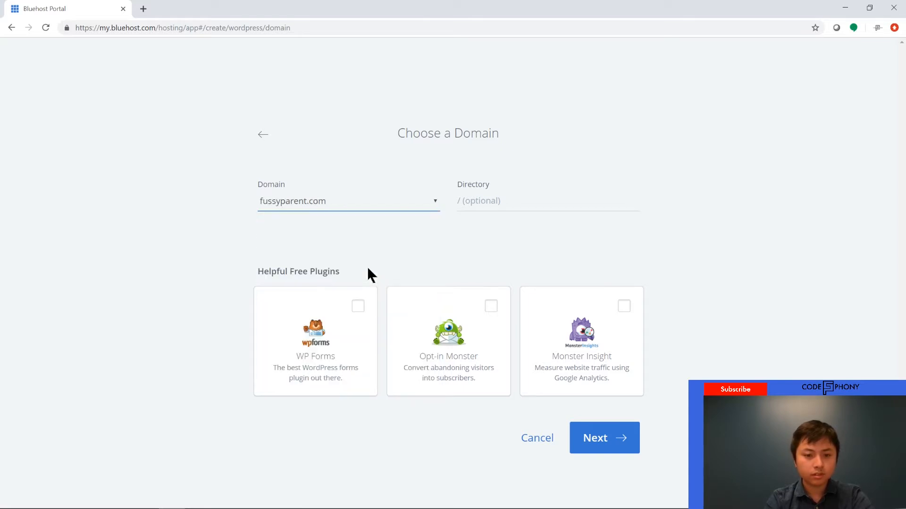
left_click(358, 306)
left_click(490, 306)
left_click(623, 306)
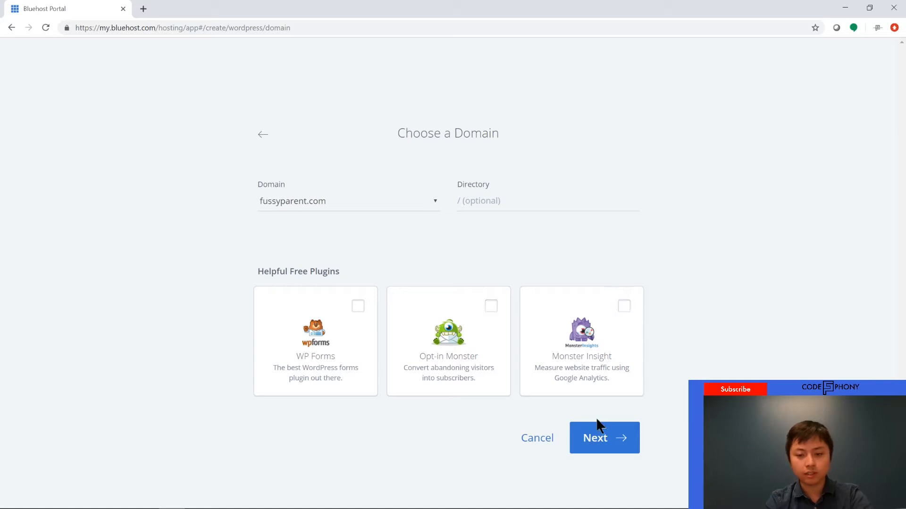
left_click(597, 437)
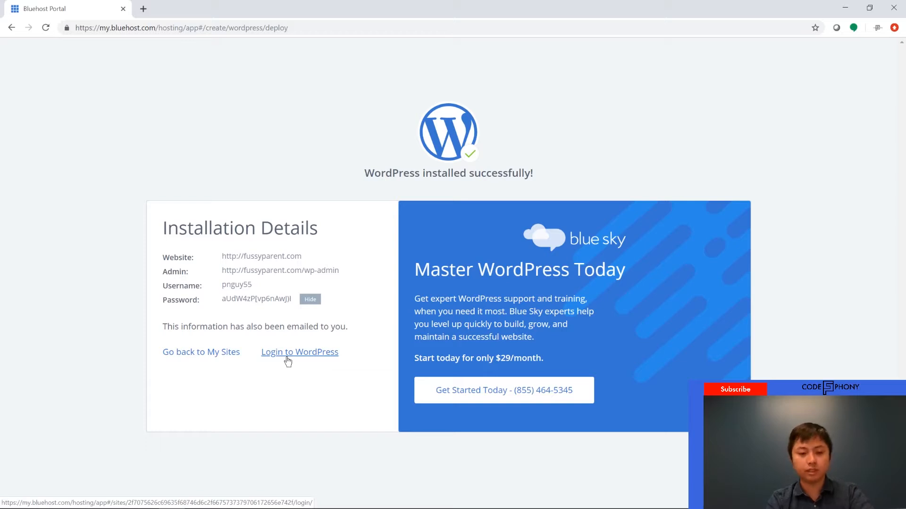
- Open the Fussy Parent site's management, review Security and Settings, then log in to WordPress
left_click(210, 355)
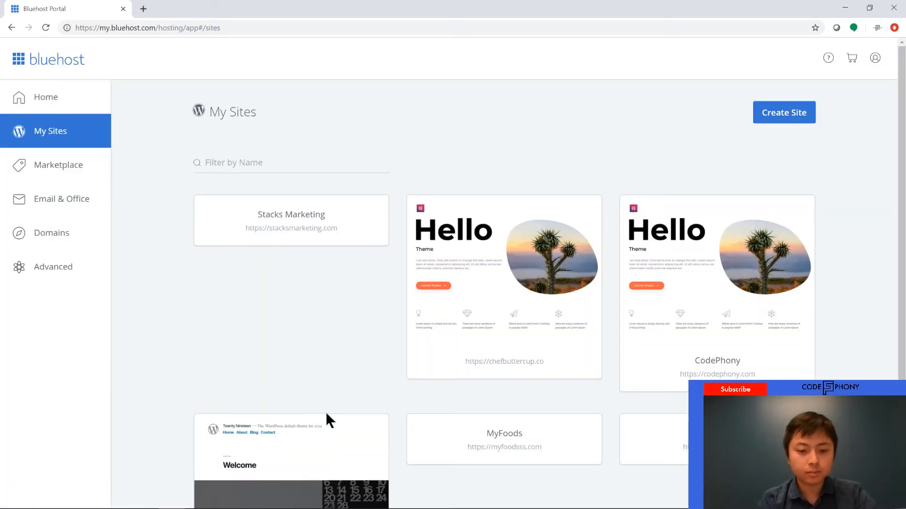
scroll(868, 319, "down", 2)
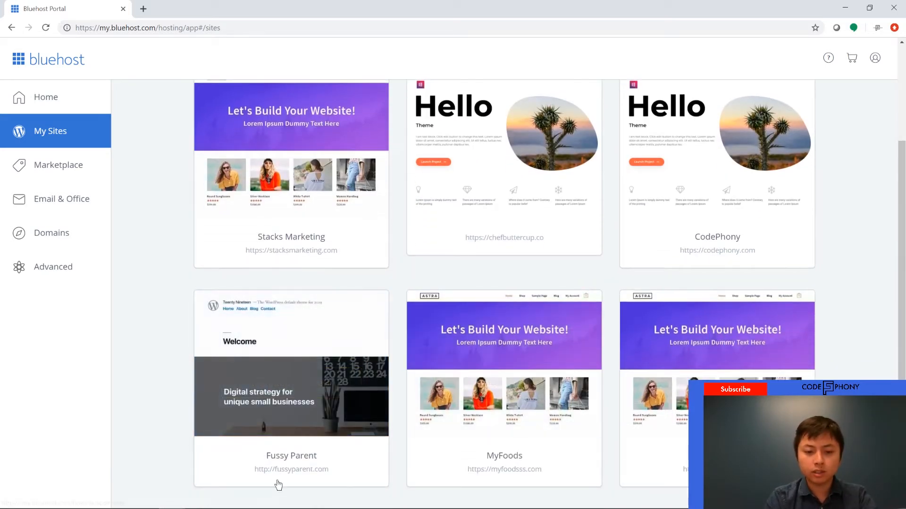
left_click(314, 355)
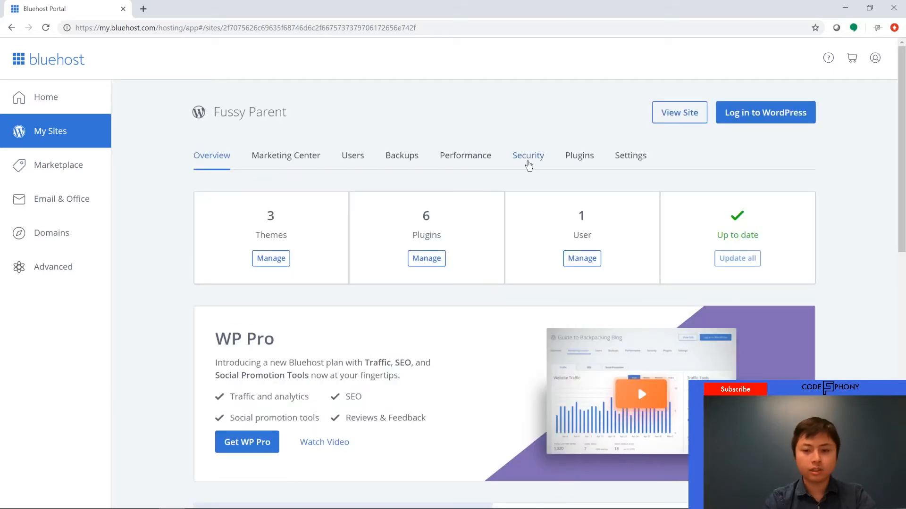
left_click(529, 163)
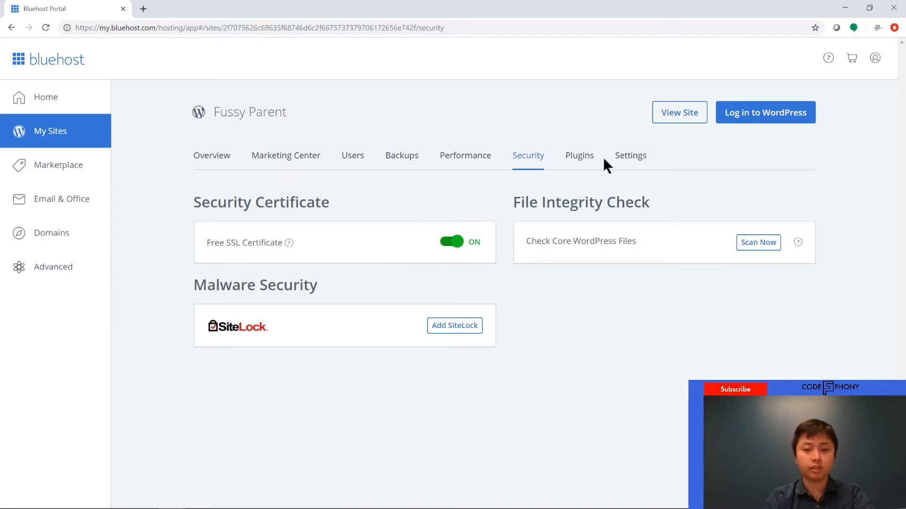
left_click(632, 160)
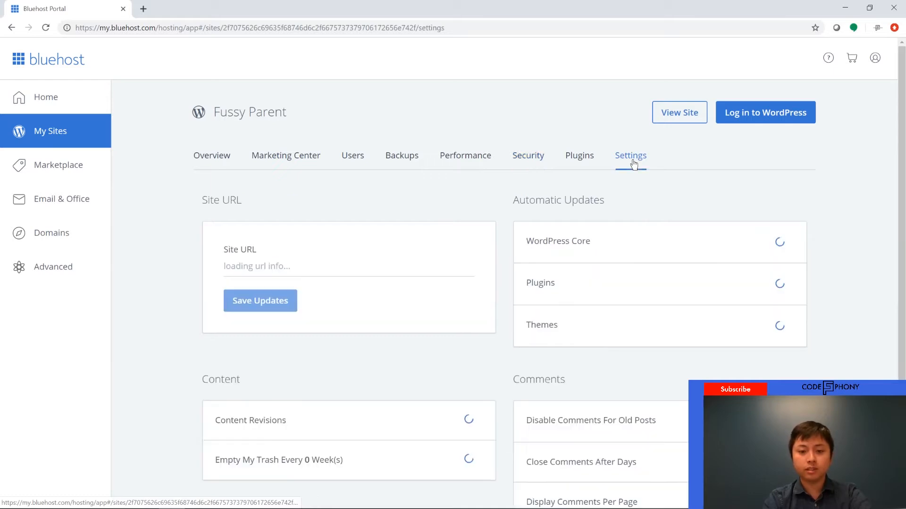
scroll(841, 324, "down", 1)
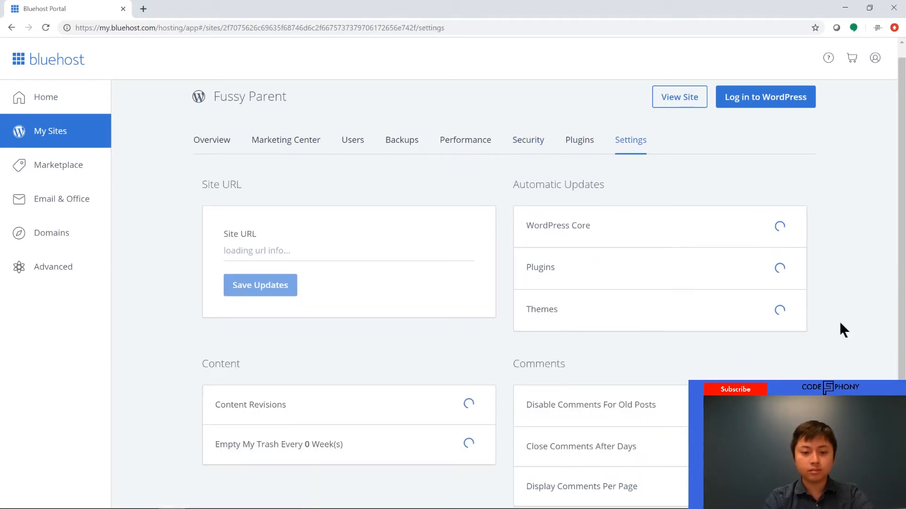
scroll(839, 323, "up", 1)
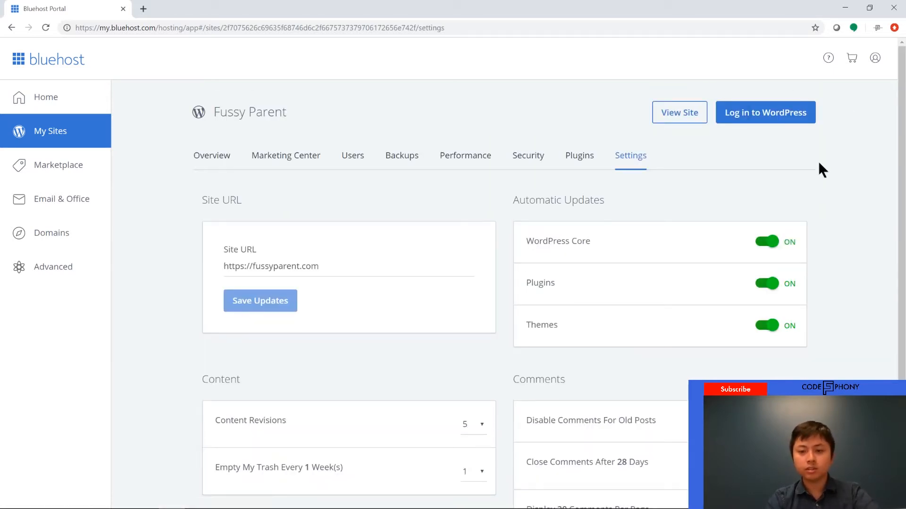
left_click(781, 117)
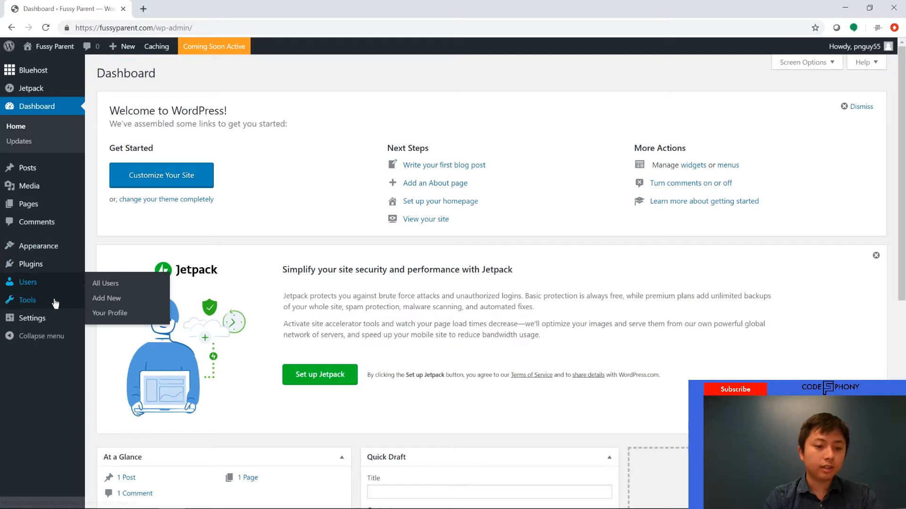
- Start a new user with username, e-mail, first and last name, and website codephony.com
left_click(37, 287)
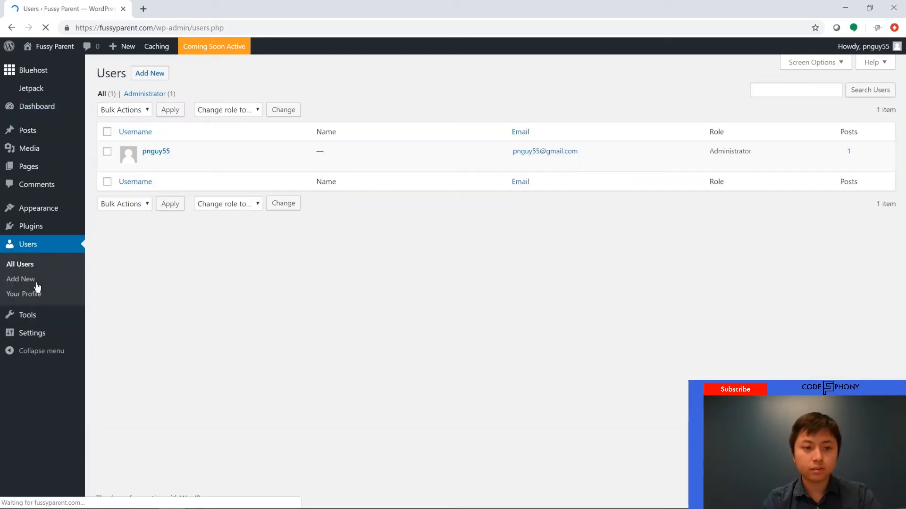
left_click(161, 80)
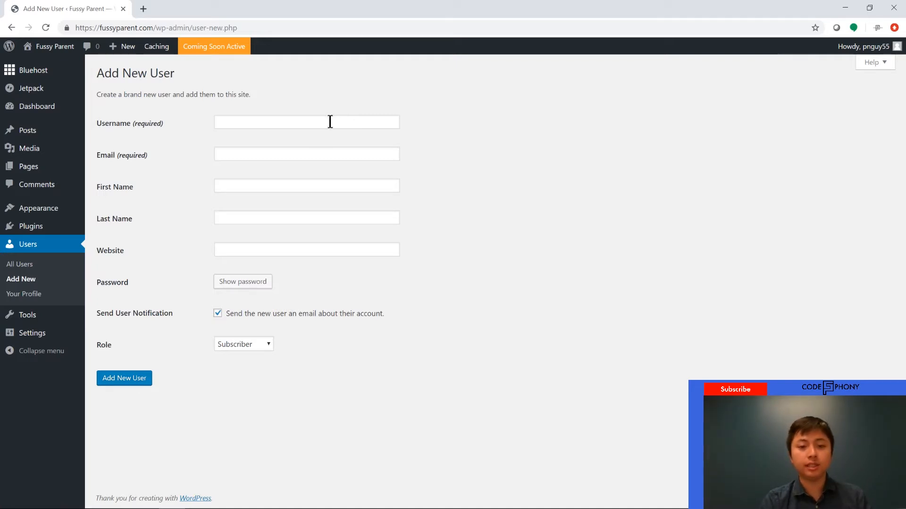
left_click(329, 122)
type("codephony")
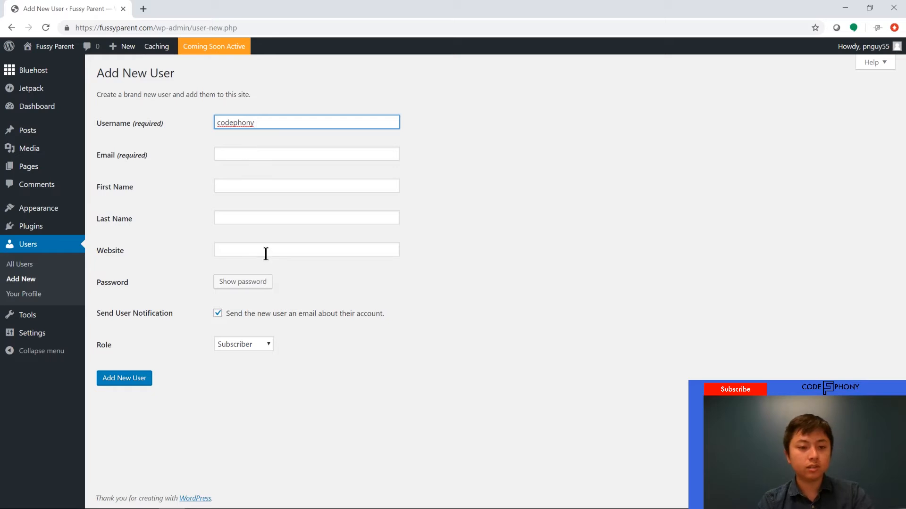
left_click(258, 155)
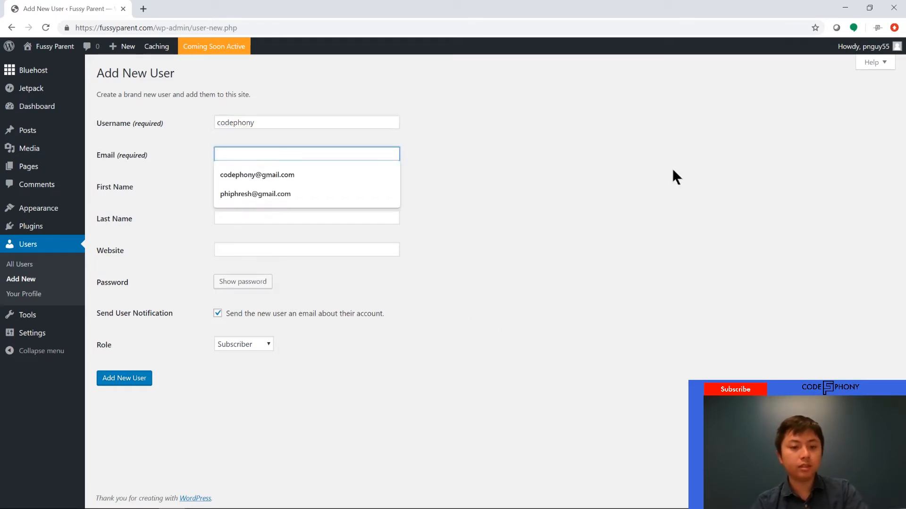
left_click(321, 176)
left_click(316, 186)
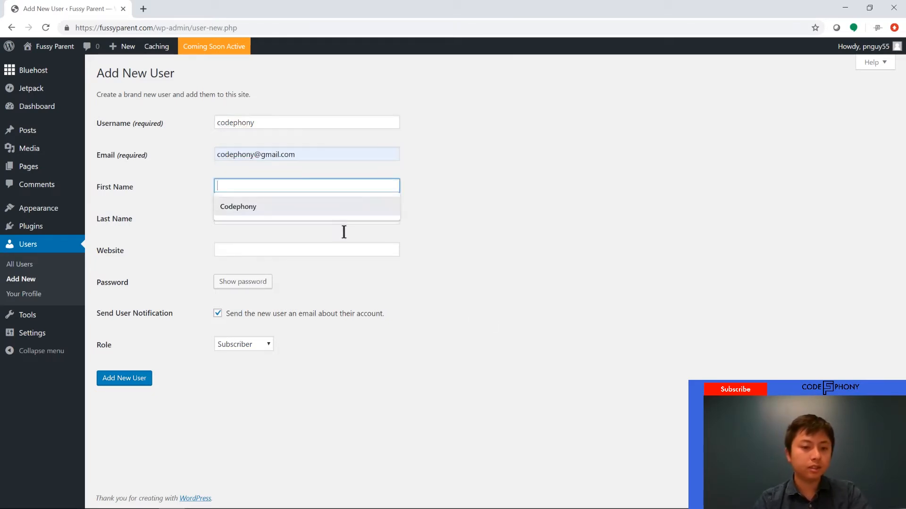
type("Code")
key("Tab")
type("Phon")
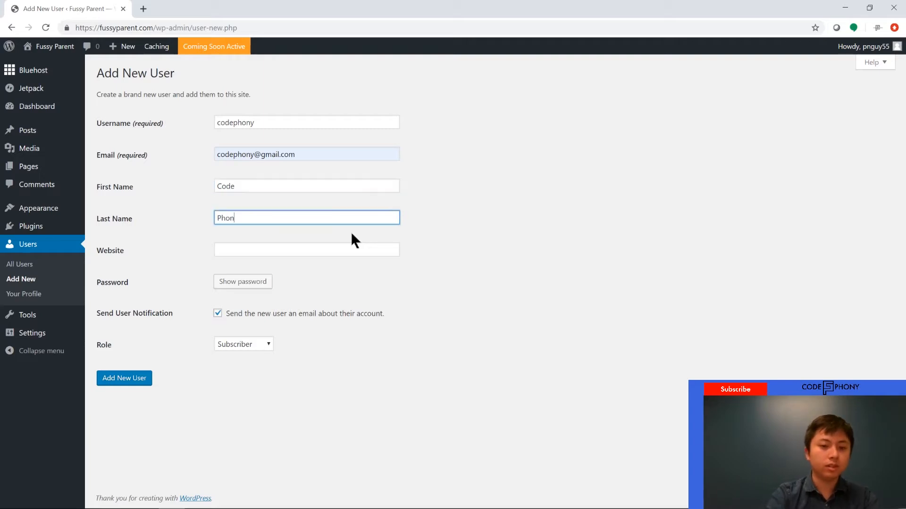
type("y")
left_click(332, 249)
type("codeph")
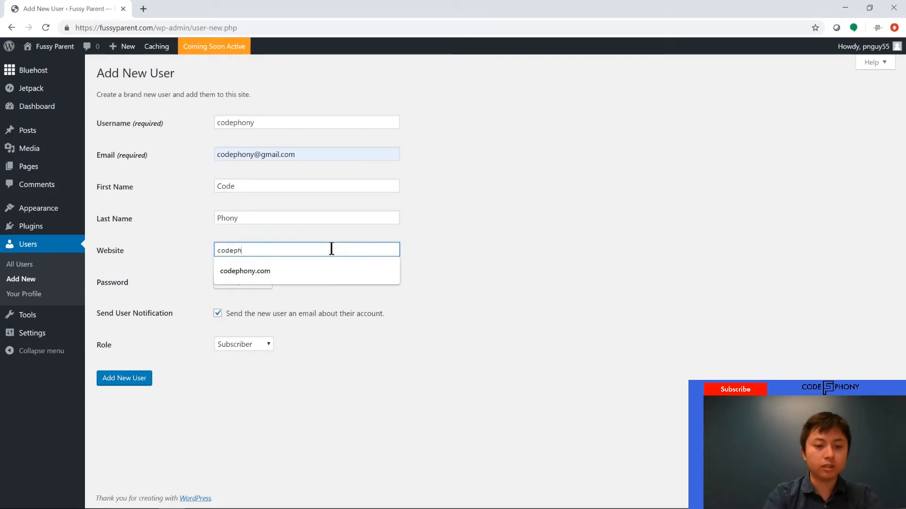
type("ony.com")
- Replace the generated password with a custom strong password
left_click(247, 282)
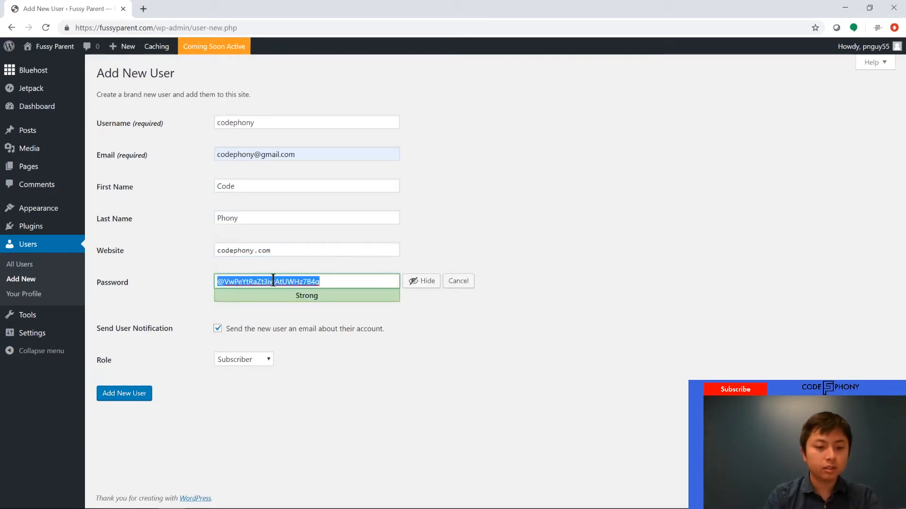
key("BackSpace")
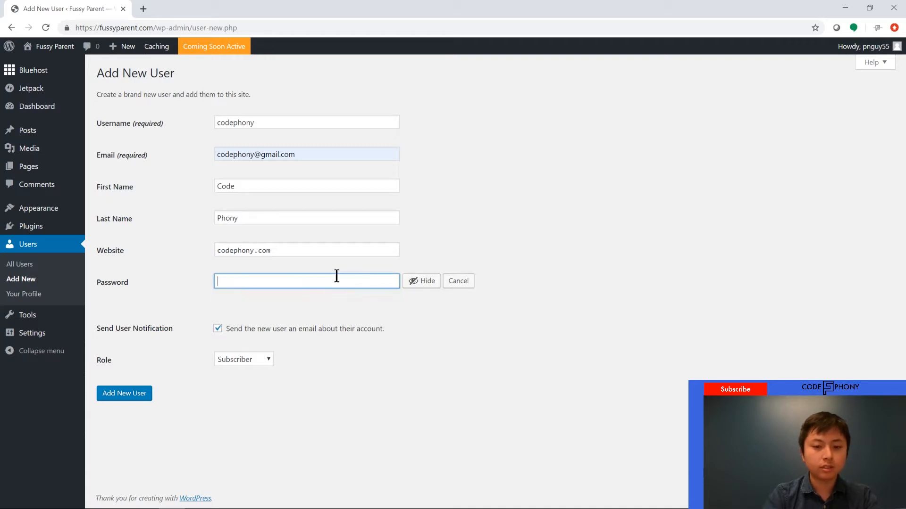
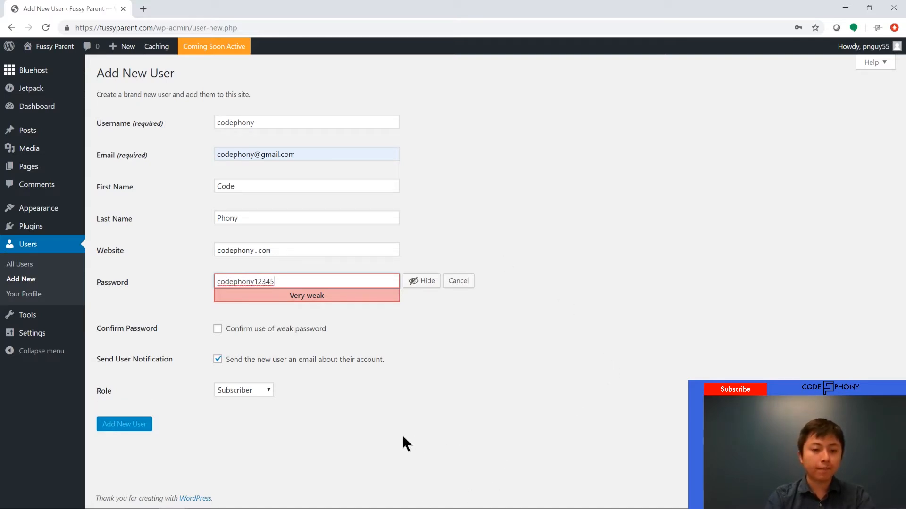
left_click(422, 281)
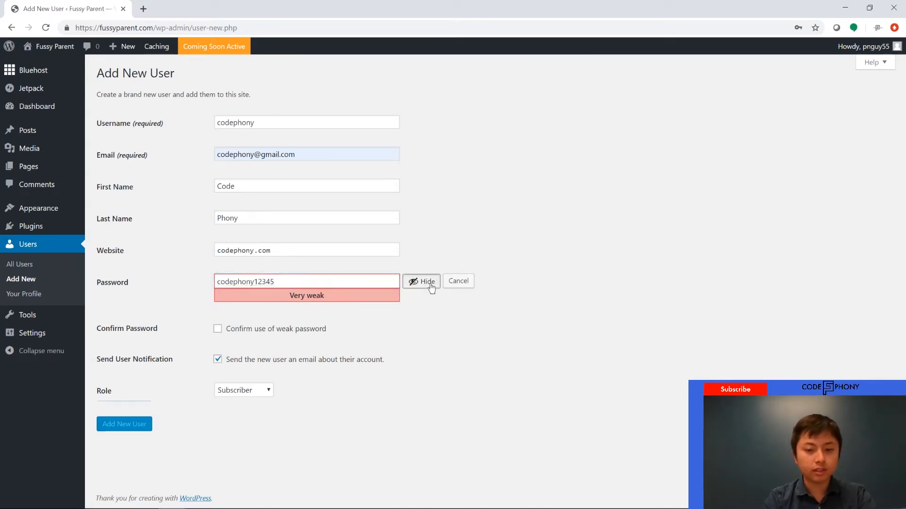
left_click(392, 285)
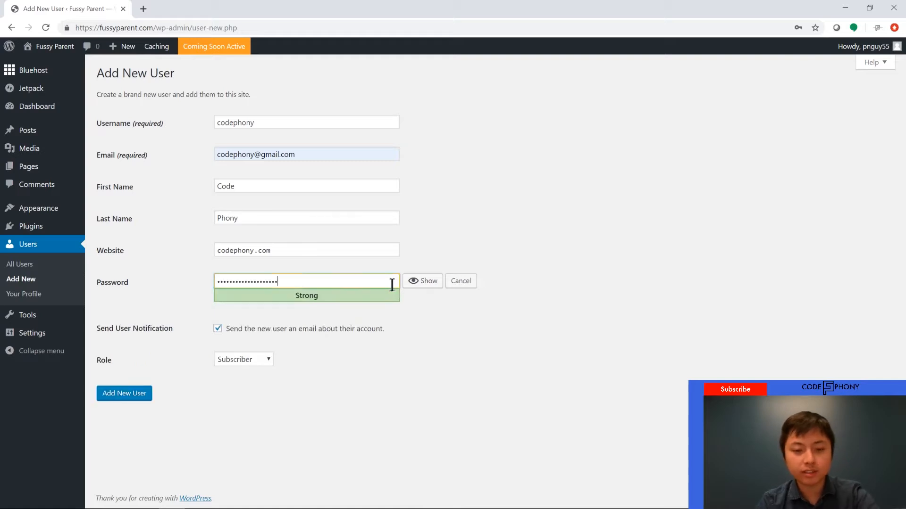
key("ctrl+a")
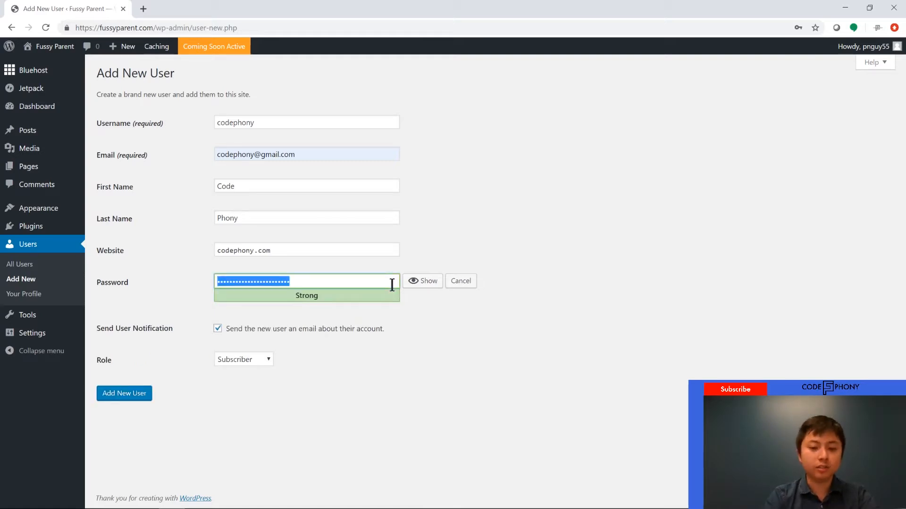
key("BackSpace")
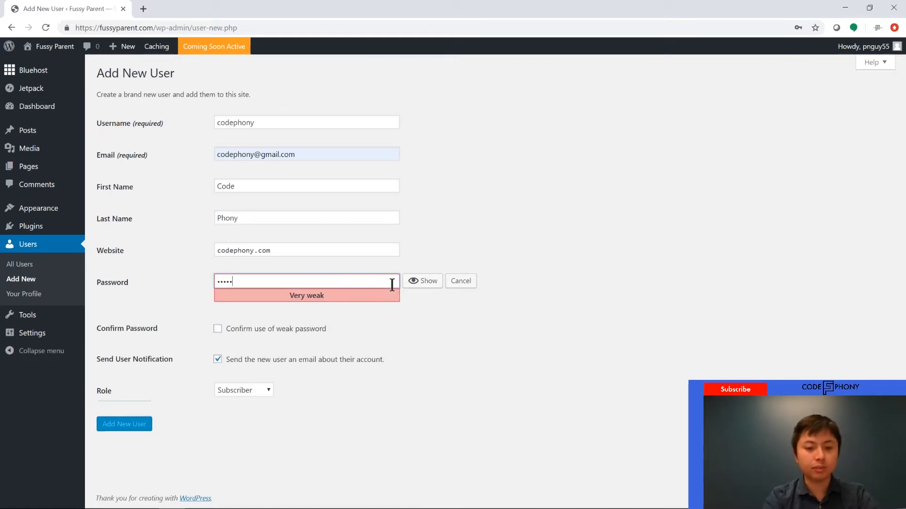
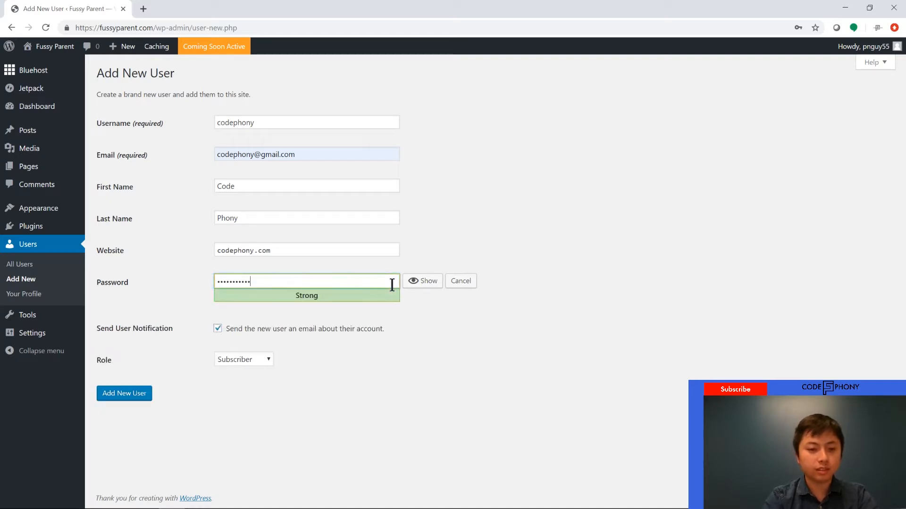
- Turn off the user notification, set the role to Administrator, and add the user
left_click(236, 332)
left_click(246, 356)
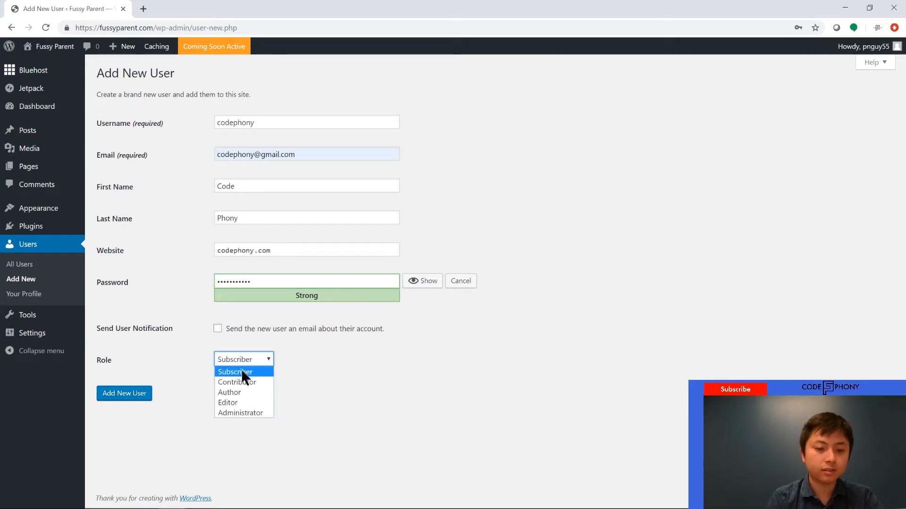
left_click(262, 412)
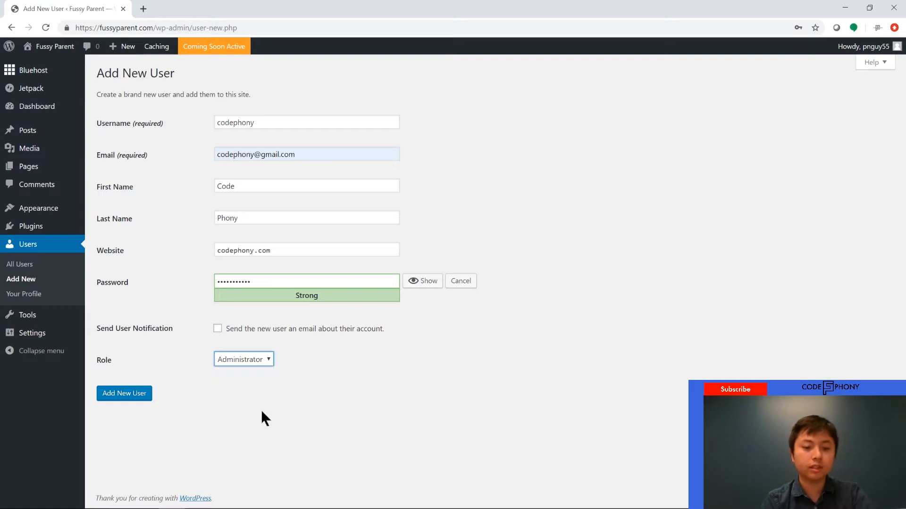
left_click(129, 400)
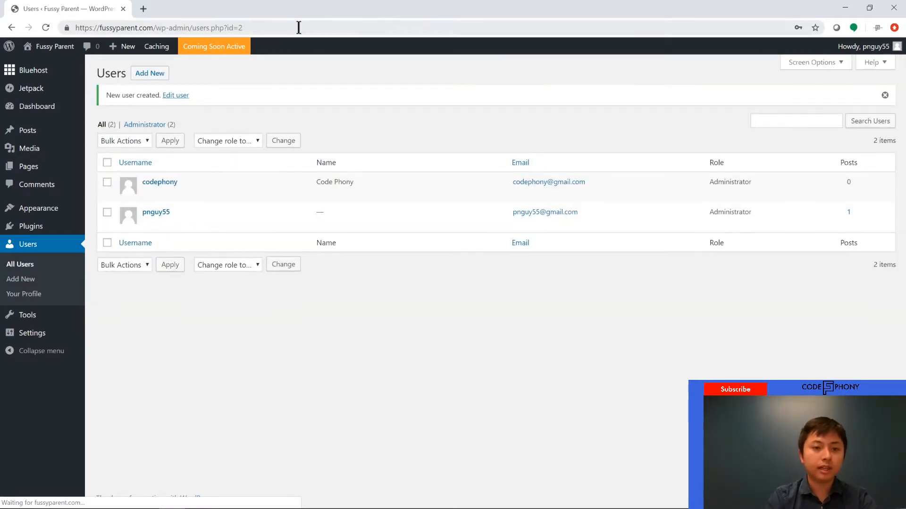
- In a new tab, load fussyparent.com/admin and go to the Admin Login page
left_click(299, 28)
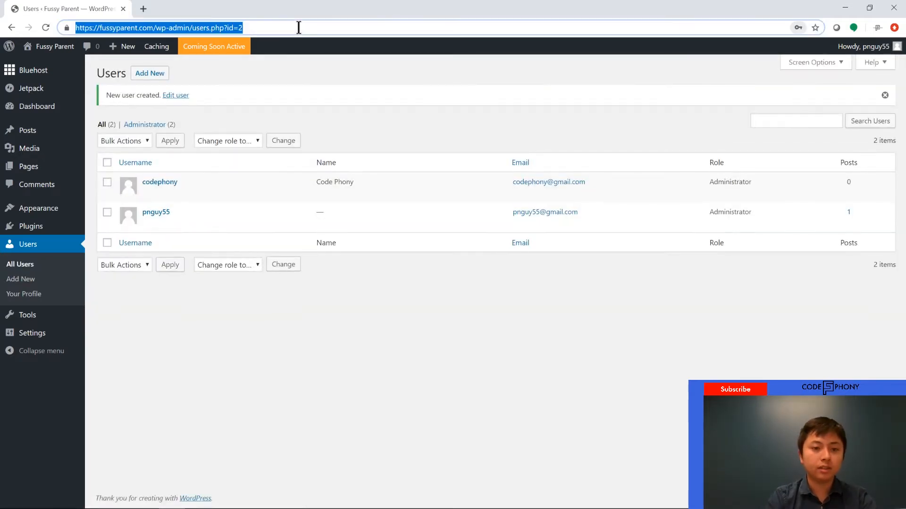
left_click(144, 10)
type("fussyadm")
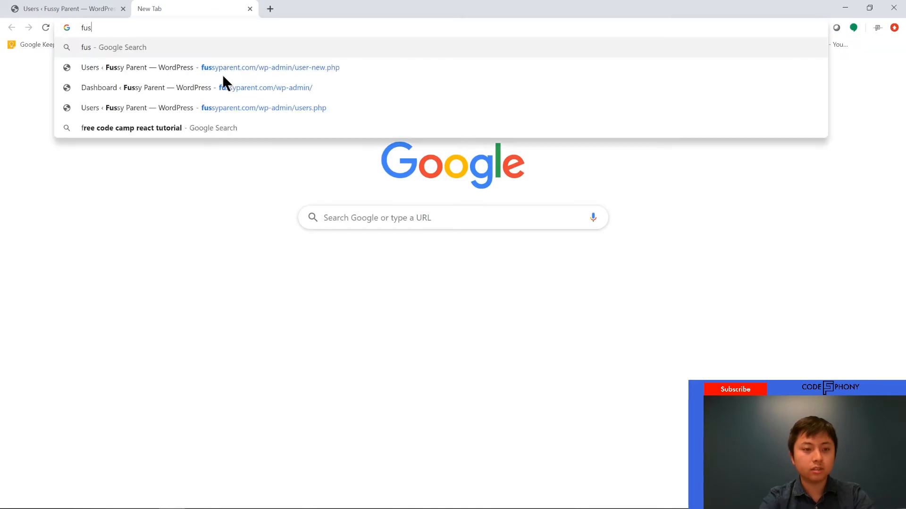
key("BackSpace")
key("BackSpace")
key("BackSpace")
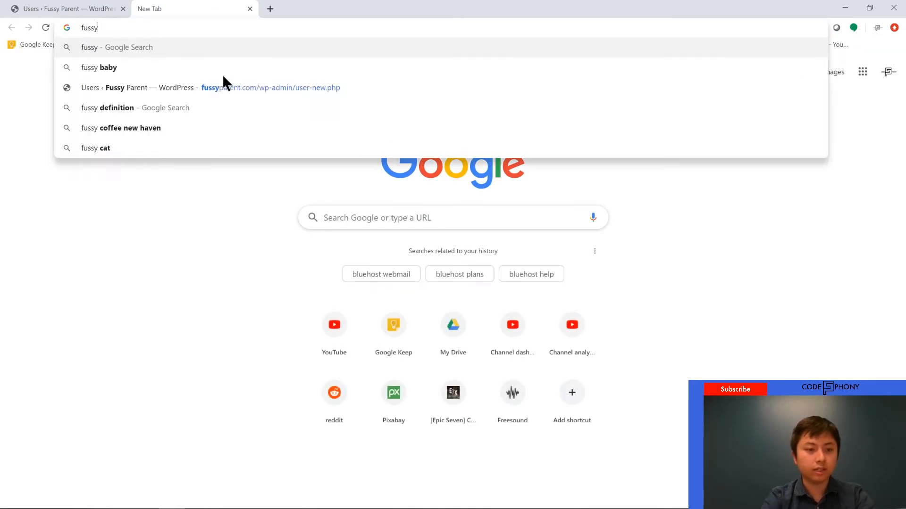
type("parent.com/admin")
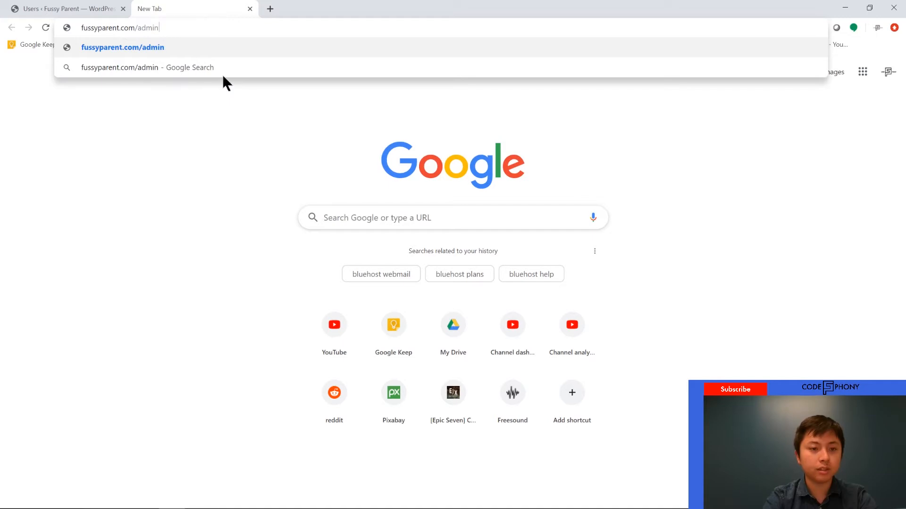
key("Return")
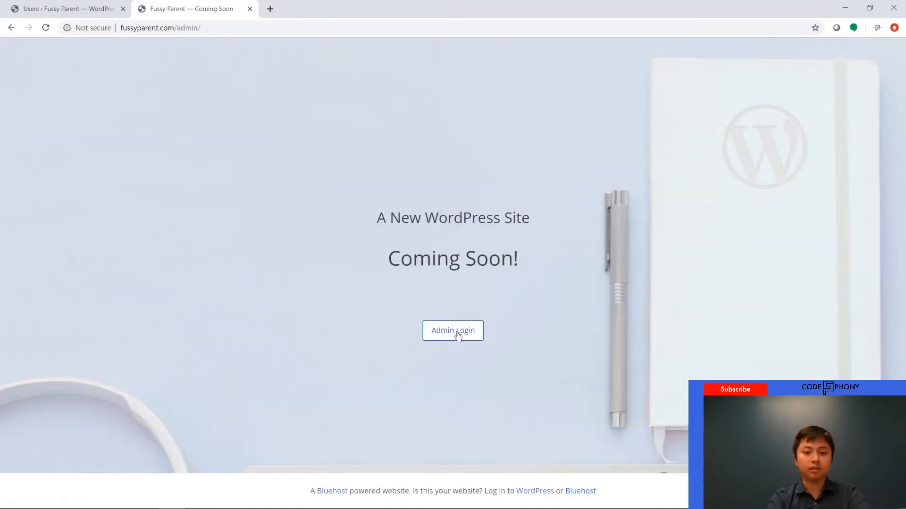
left_click(457, 333)
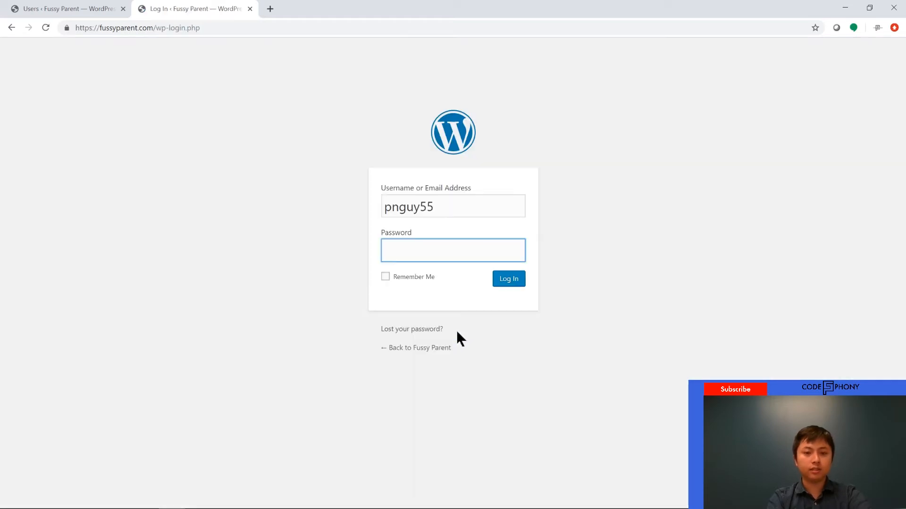
- Log in with the new administrator's username and password, with Remember Me ticked
double_click(439, 205)
type("codephony")
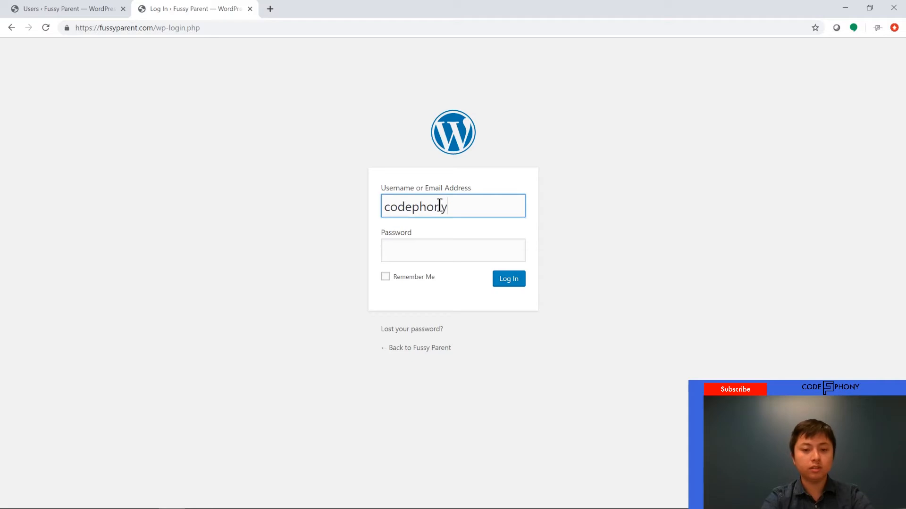
key("Tab")
type("•••••••••")
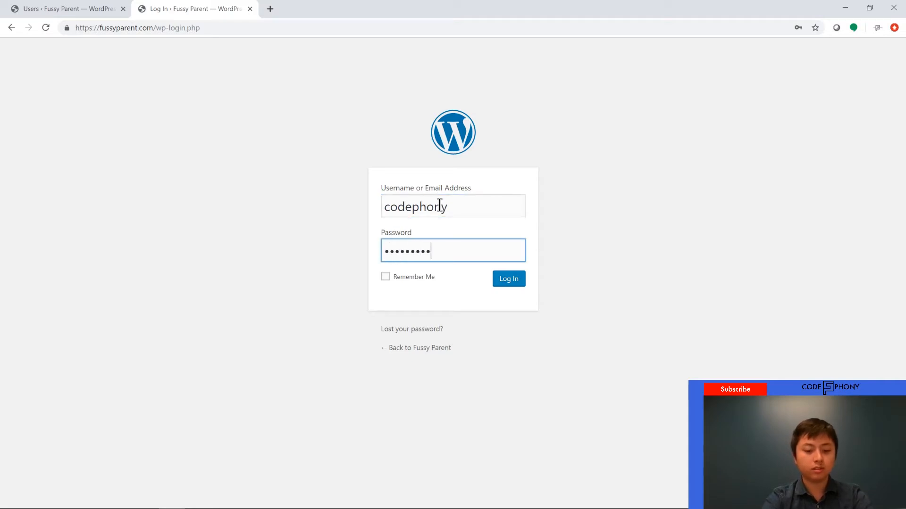
left_click(420, 282)
left_click(507, 278)
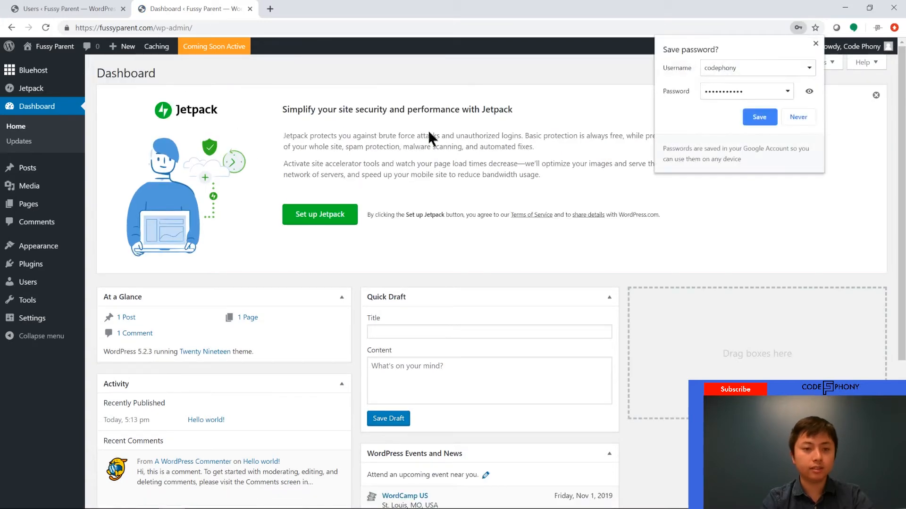
- Search Add Themes for 'astra', install the Astra theme and activate it
left_click(768, 117)
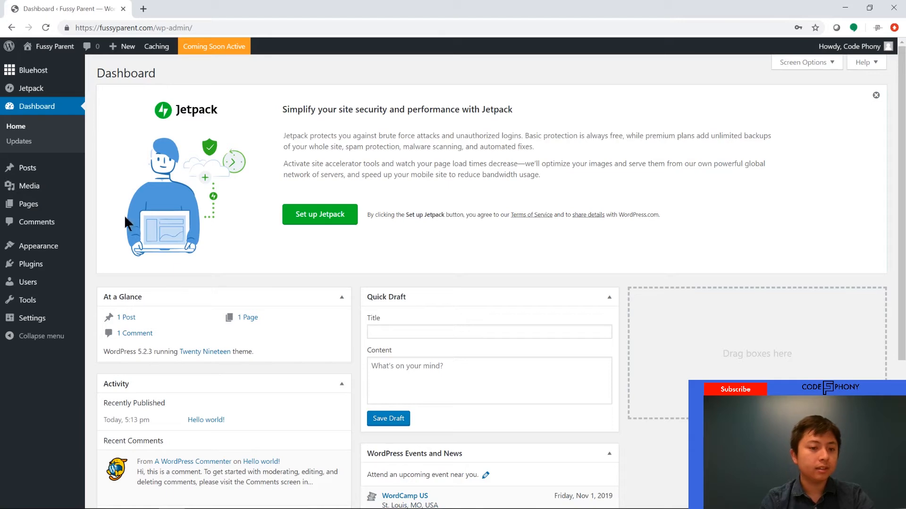
left_click(62, 249)
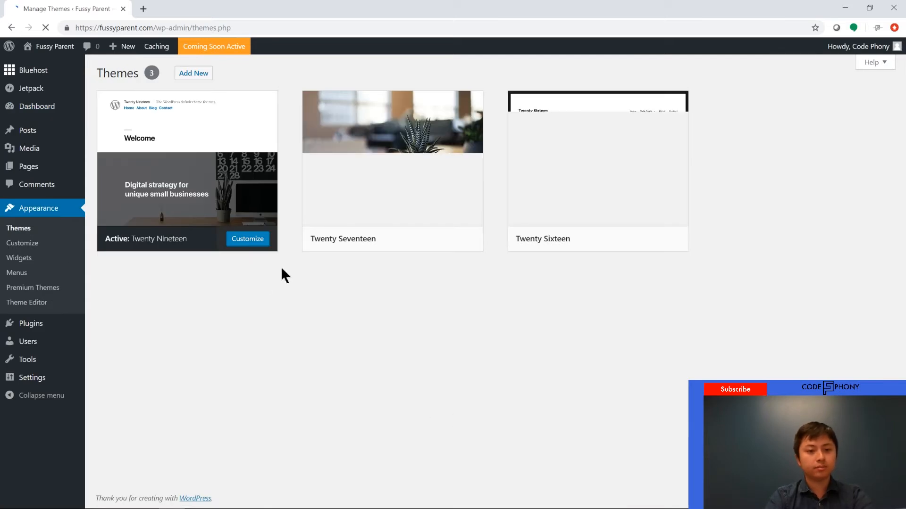
left_click(190, 74)
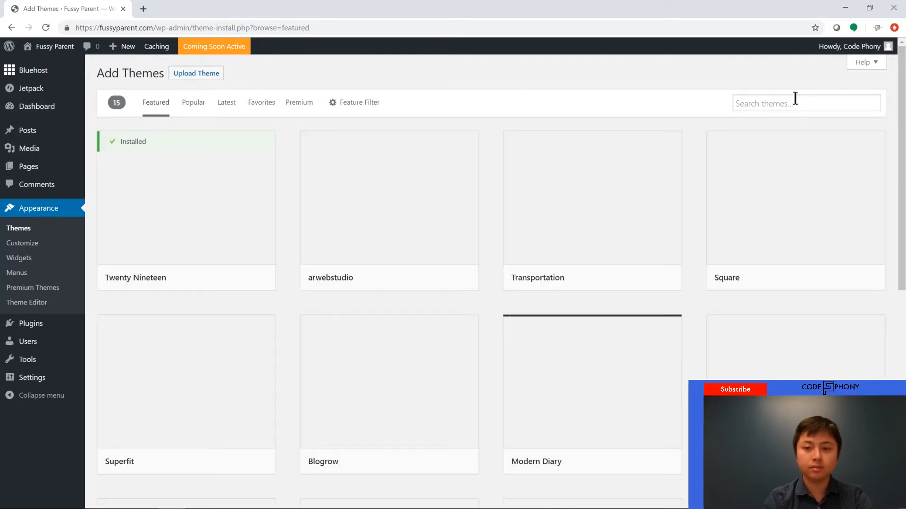
left_click(795, 104)
type("astra")
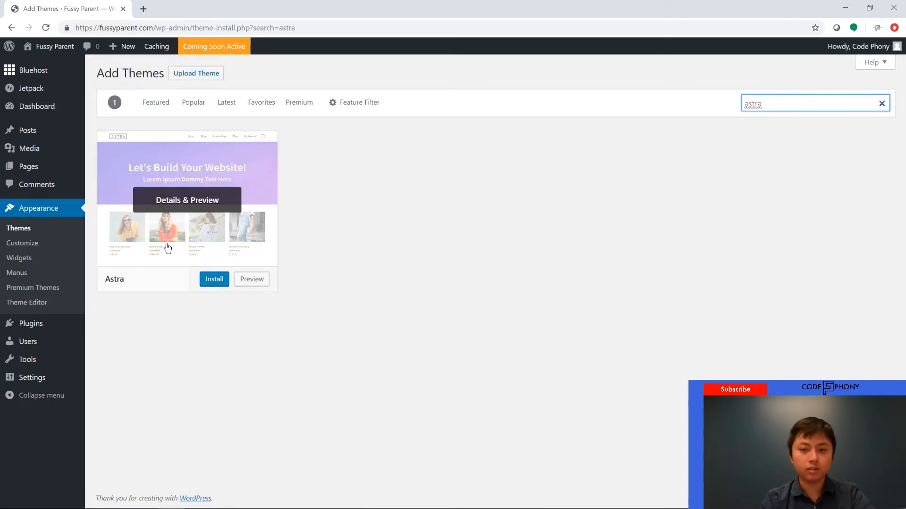
left_click(216, 283)
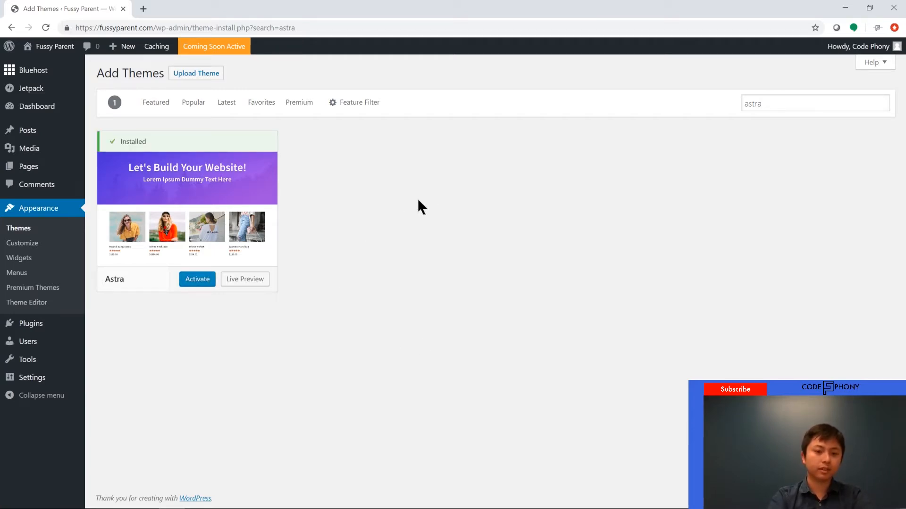
left_click(194, 282)
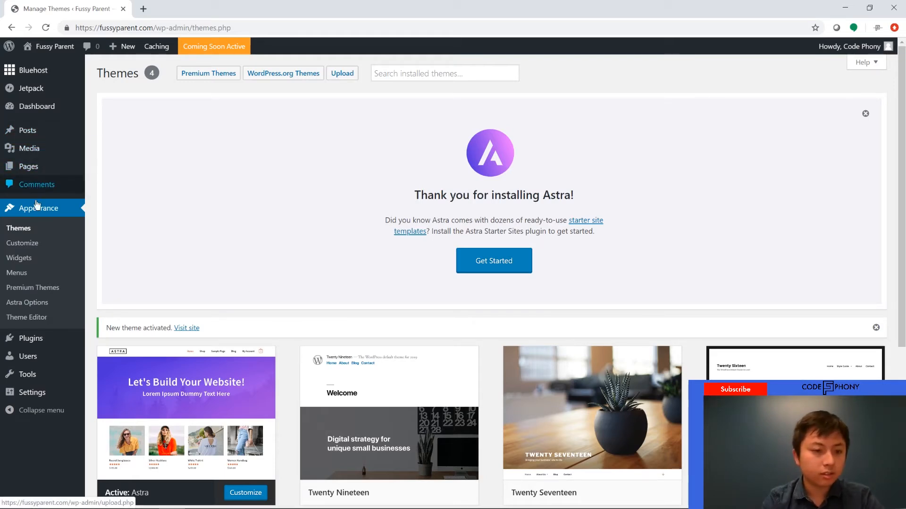
- Dismiss the Astra and Jetpack notices and search the installed plugins for 'elem'
left_click(50, 346)
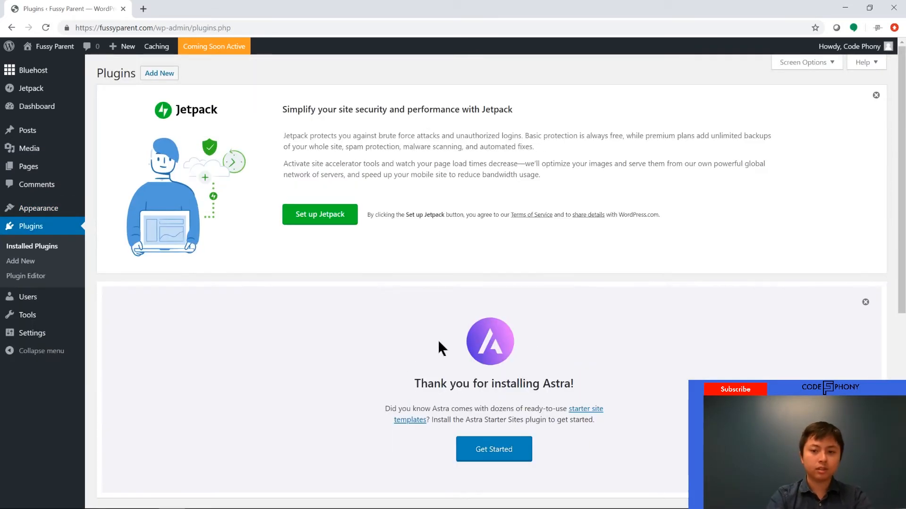
left_click(865, 302)
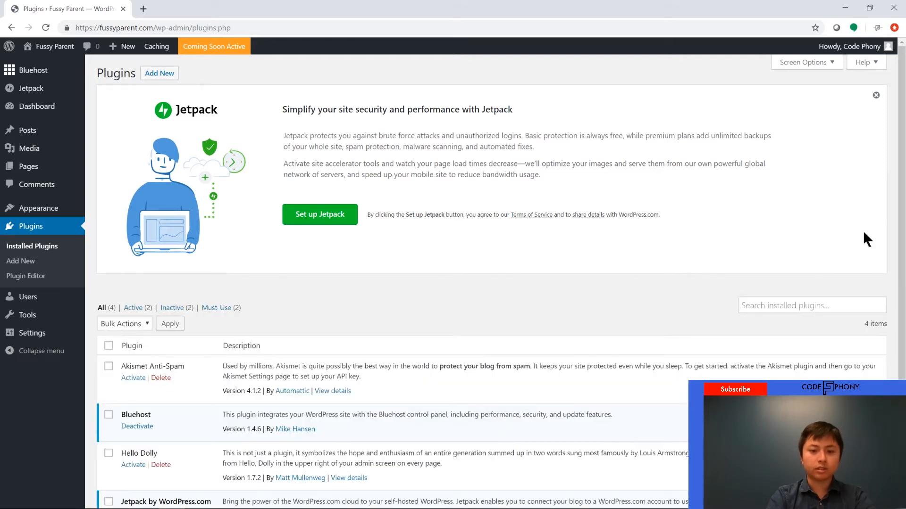
left_click(876, 95)
left_click(827, 91)
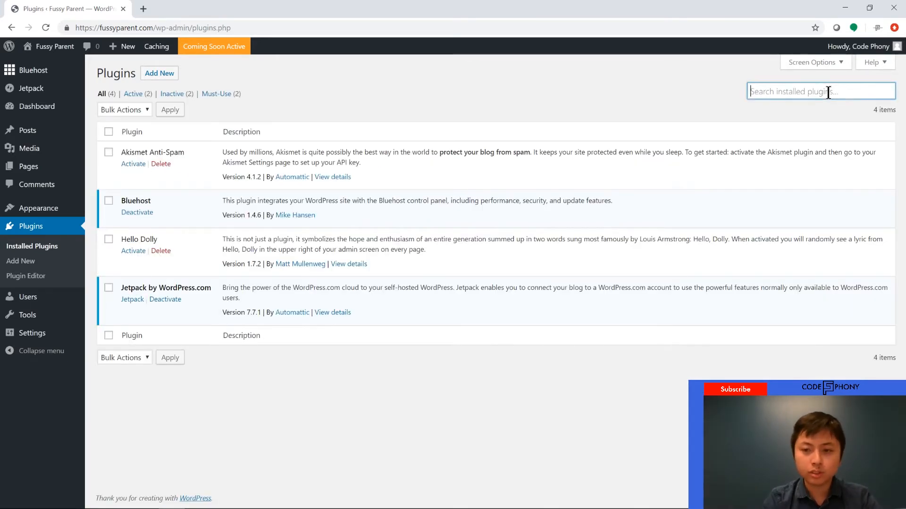
type("elem")
key("Return")
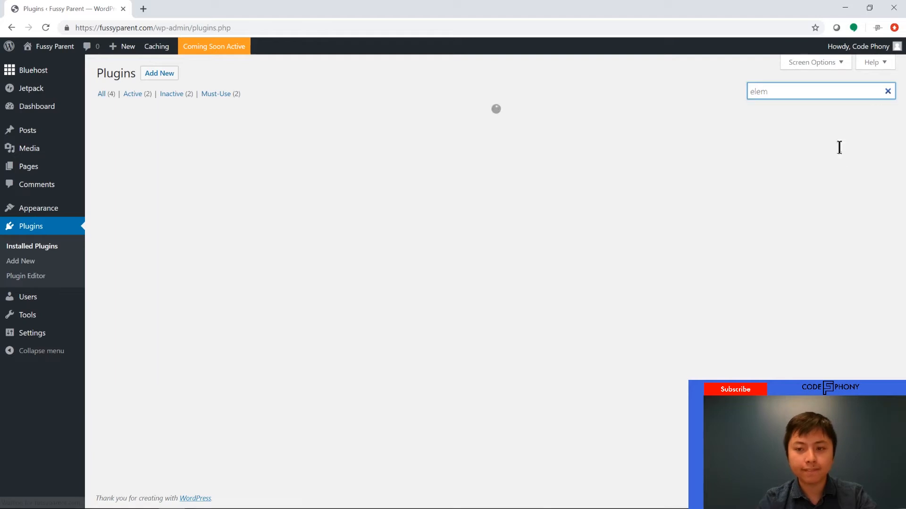
- Clear the plugin search and go to the Add New plugins page
type("e")
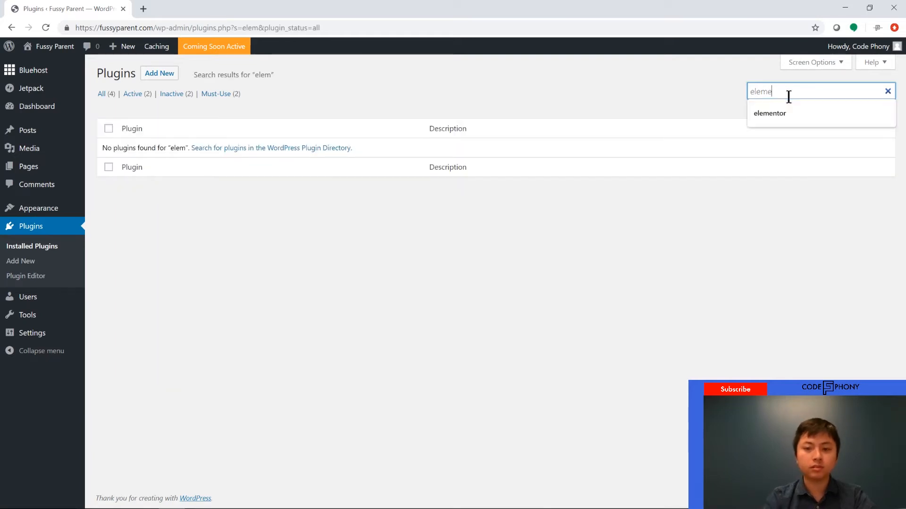
key("BackSpace")
key("BackSpace")
key("BackSpace")
key("BackSpace")
key("BackSpace")
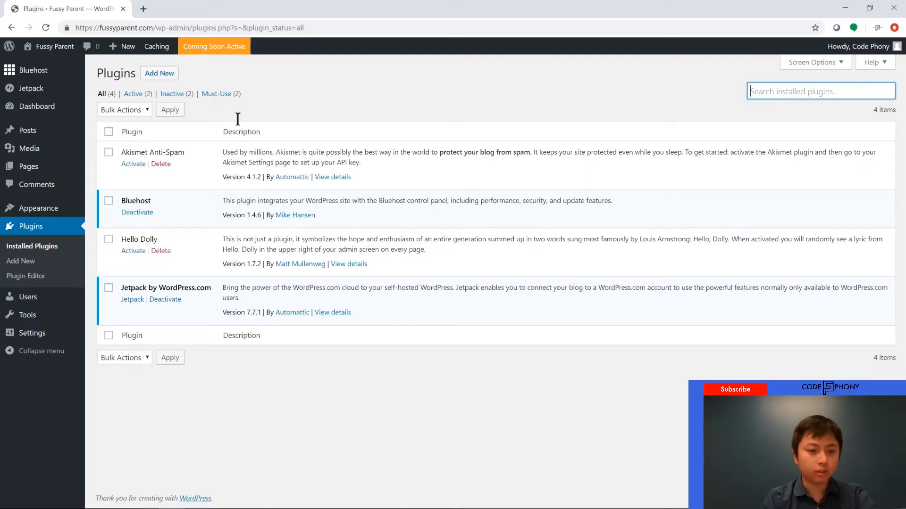
left_click(160, 74)
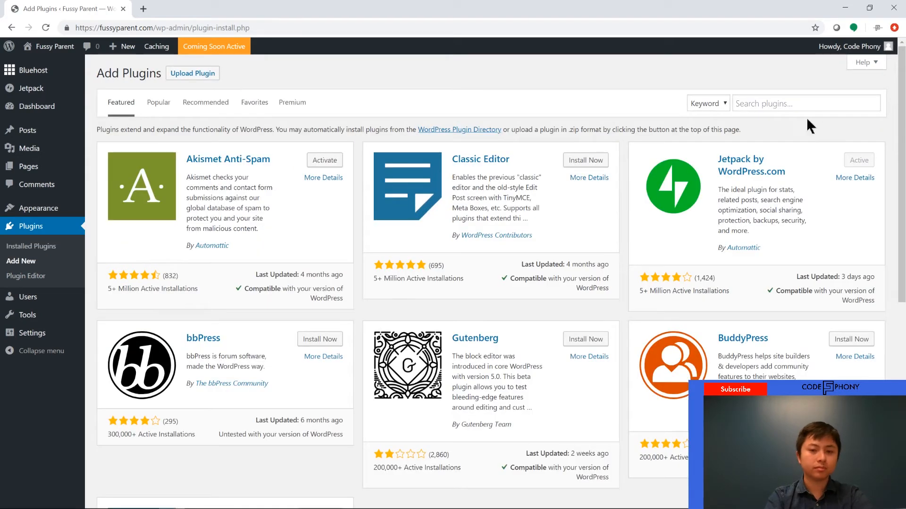
- Search the plugin directory for 'elementor', then install and activate Elementor Page Builder
left_click(836, 102)
type("elem")
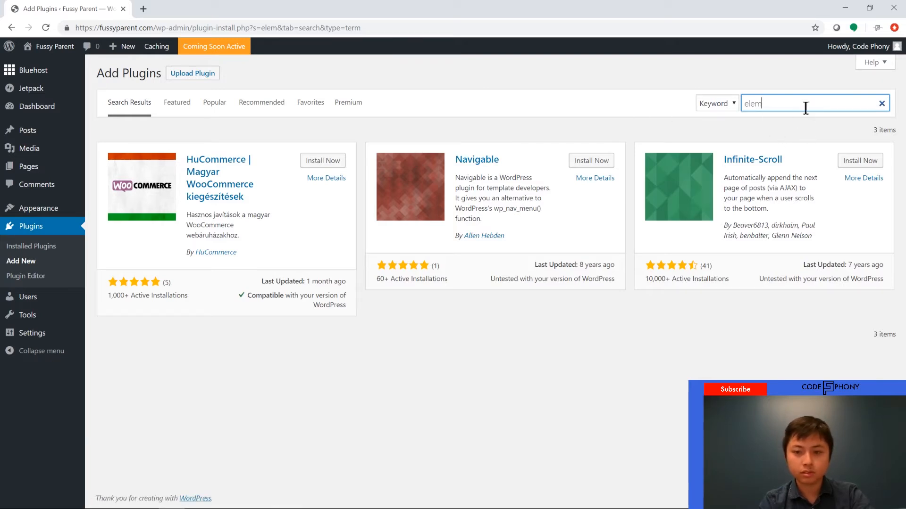
type("entor")
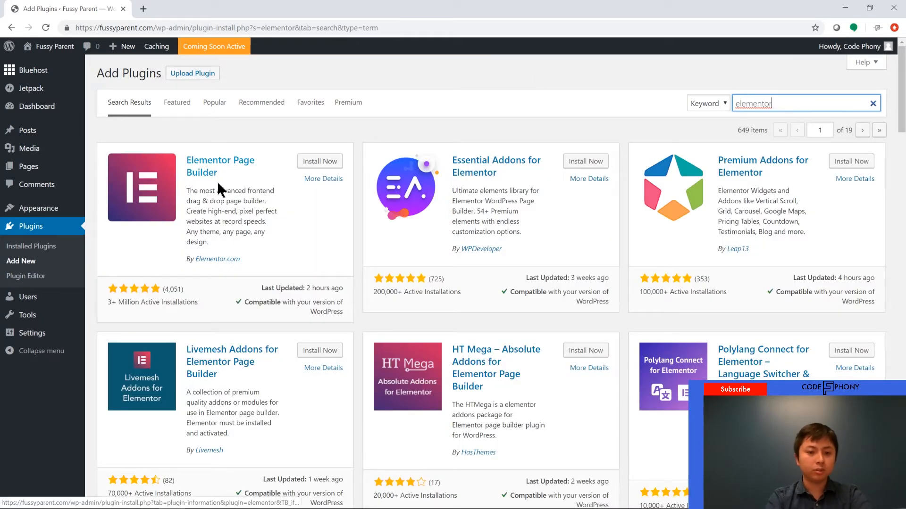
left_click(327, 162)
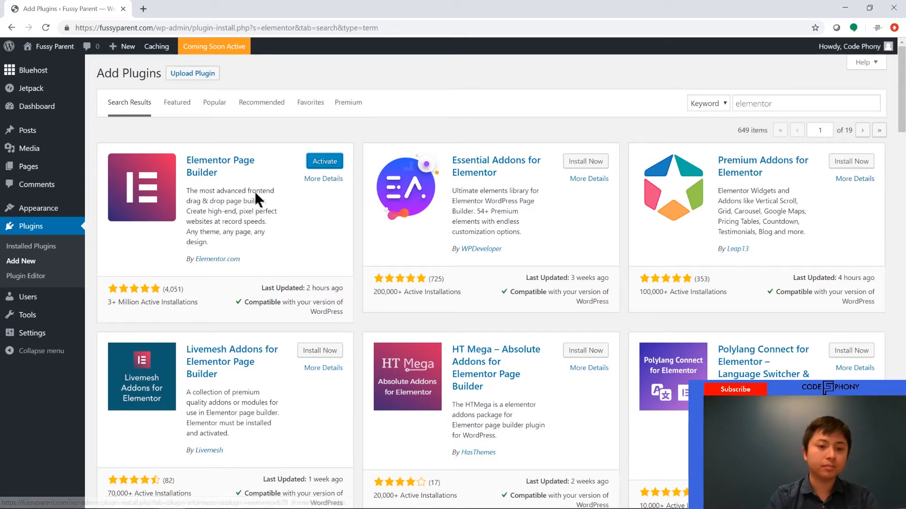
left_click(330, 166)
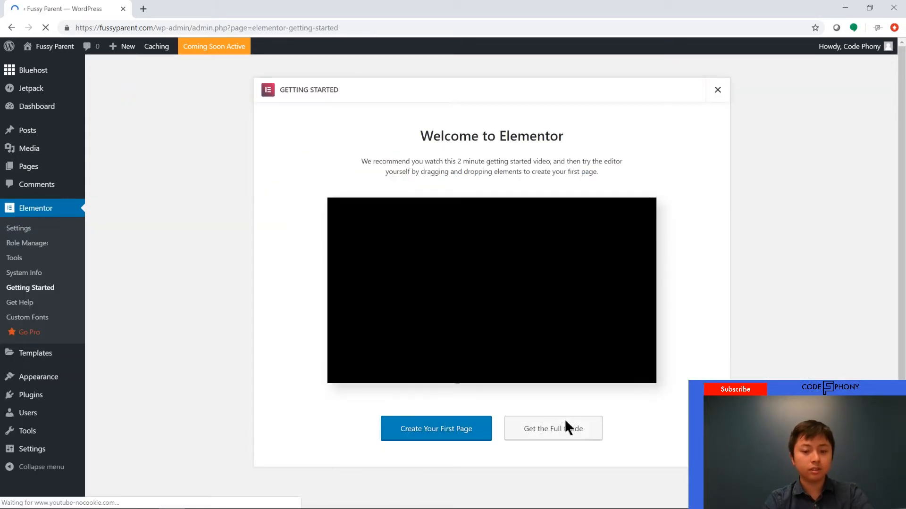
- Close the Elementor welcome screen and create a new blank page from Pages > Add New
left_click(717, 94)
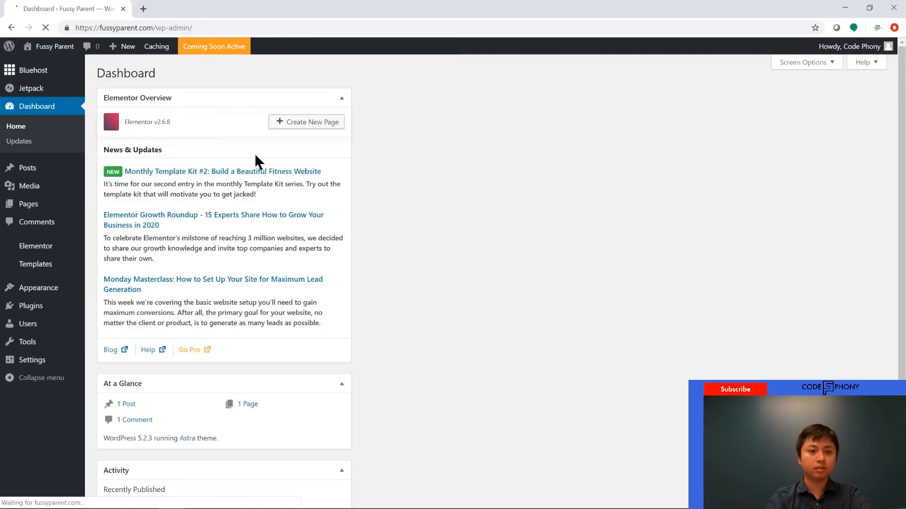
left_click(27, 206)
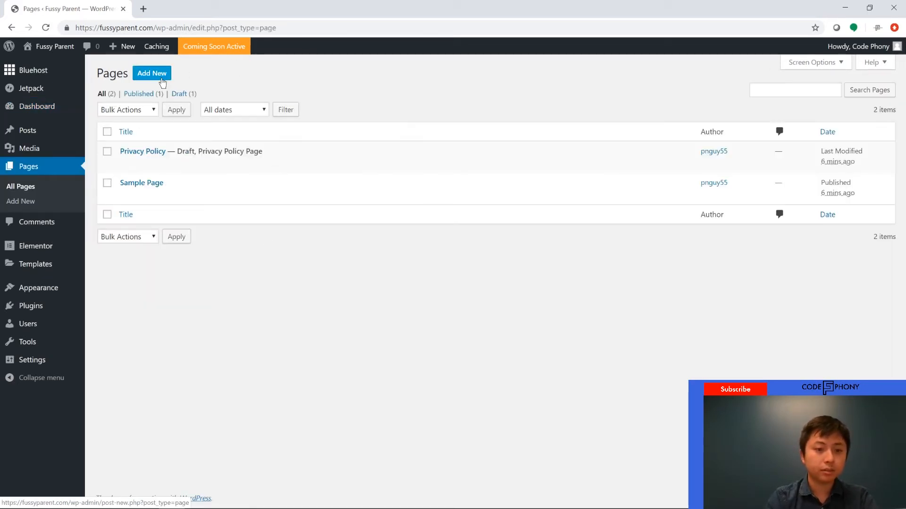
left_click(162, 83)
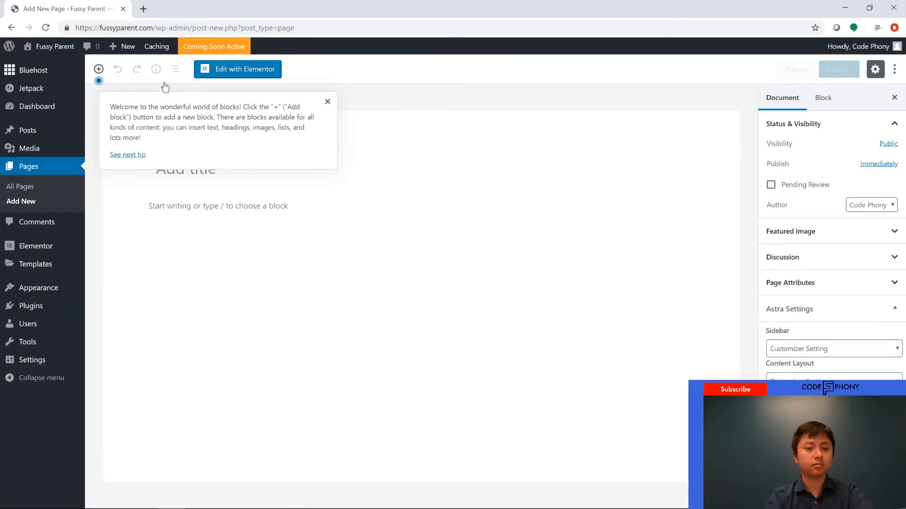
left_click(328, 101)
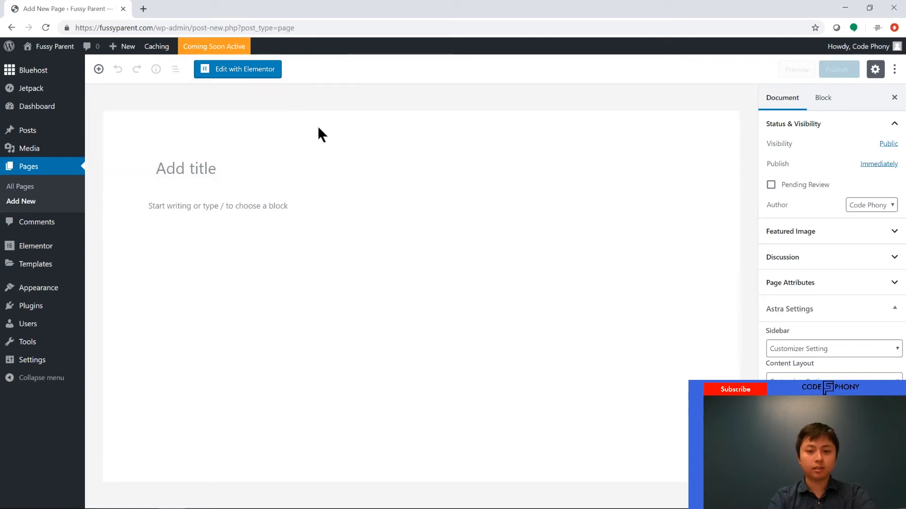
- Open the new page in Elementor and add a single-column section
left_click(236, 70)
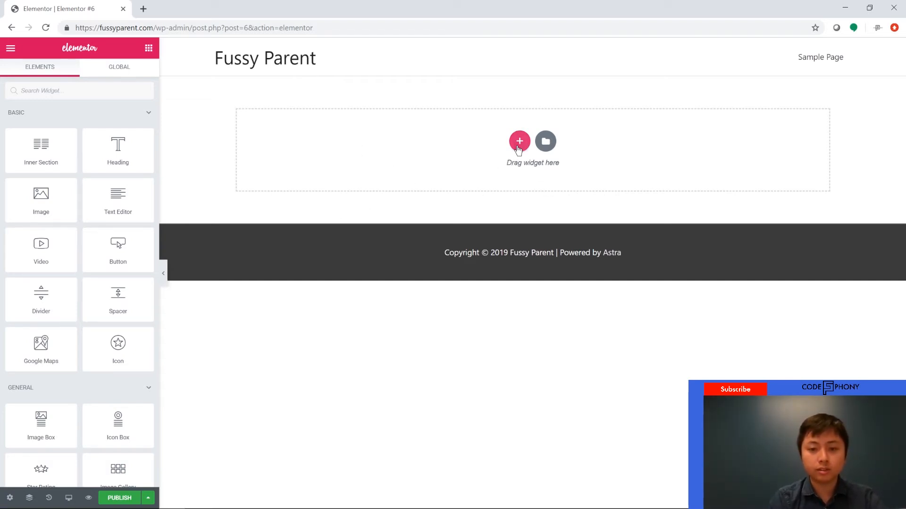
left_click(519, 143)
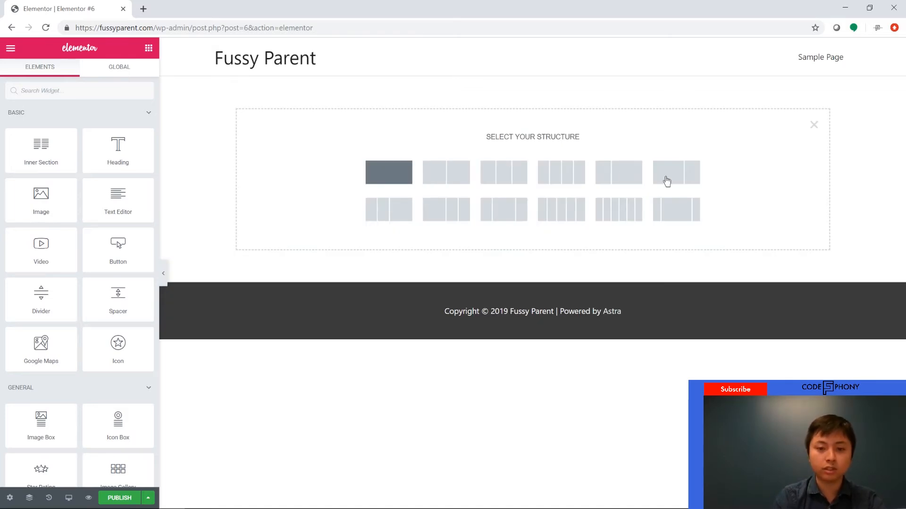
left_click(405, 180)
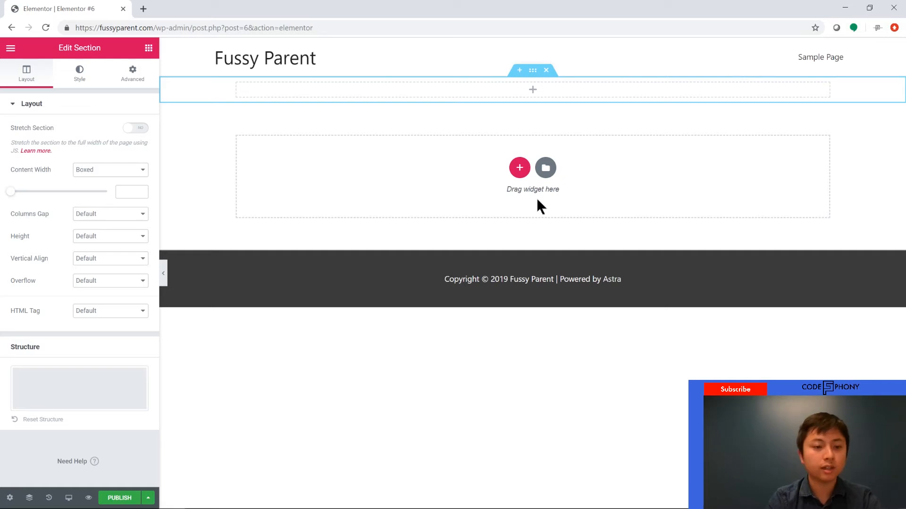
- Drag an Image widget from the widgets panel into the top section
left_click(149, 49)
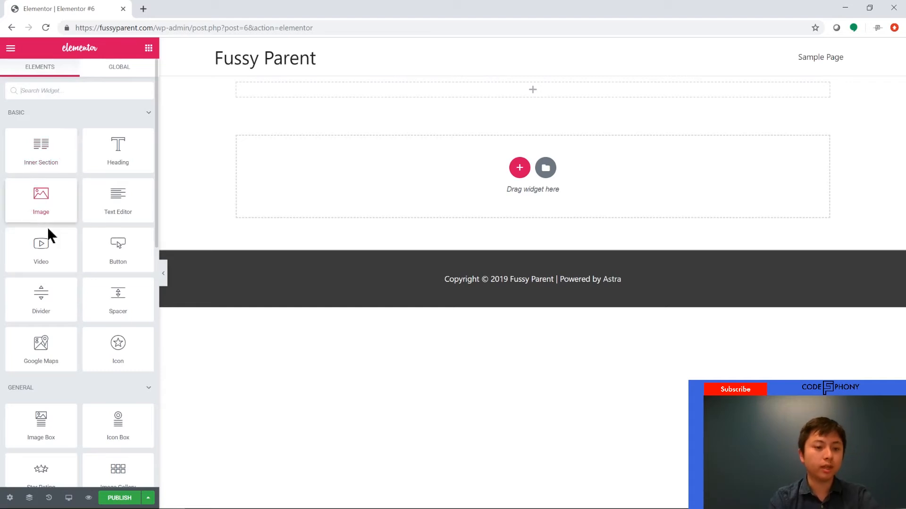
left_click_drag(48, 212, 530, 92)
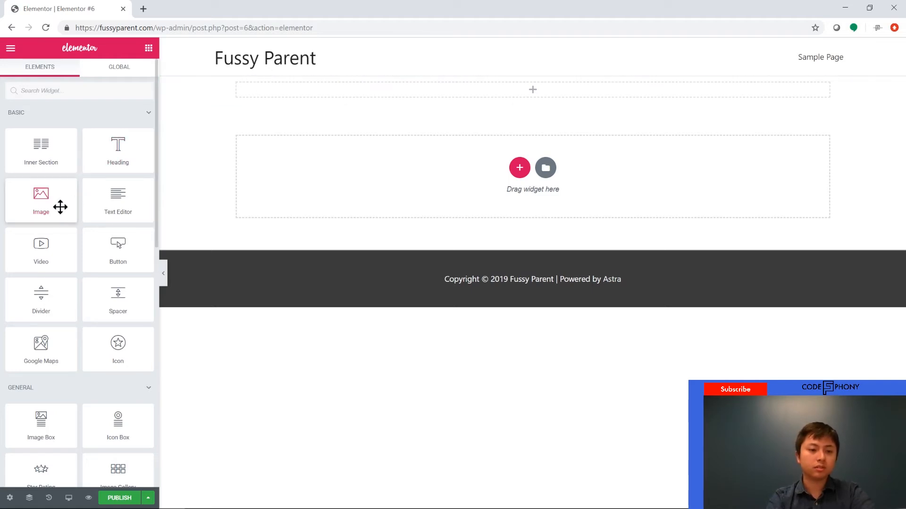
left_click_drag(45, 203, 539, 90)
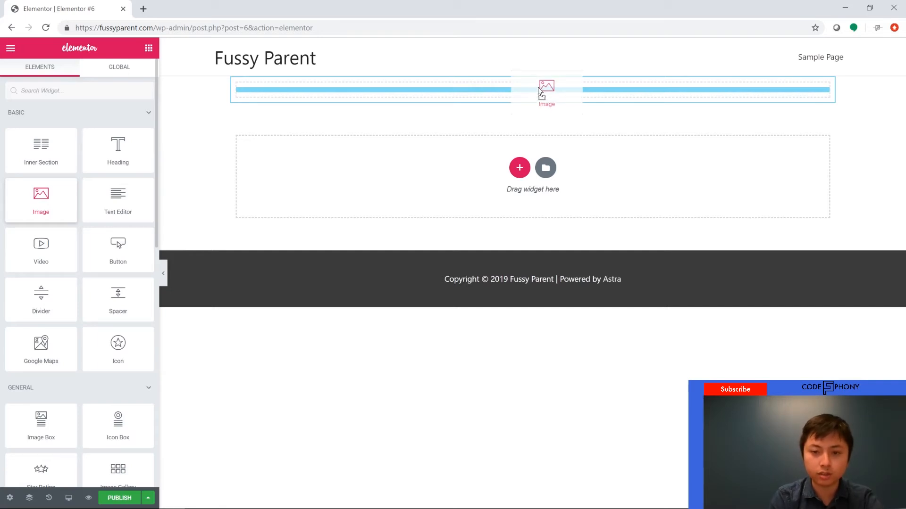
left_click_drag(541, 91, 539, 86)
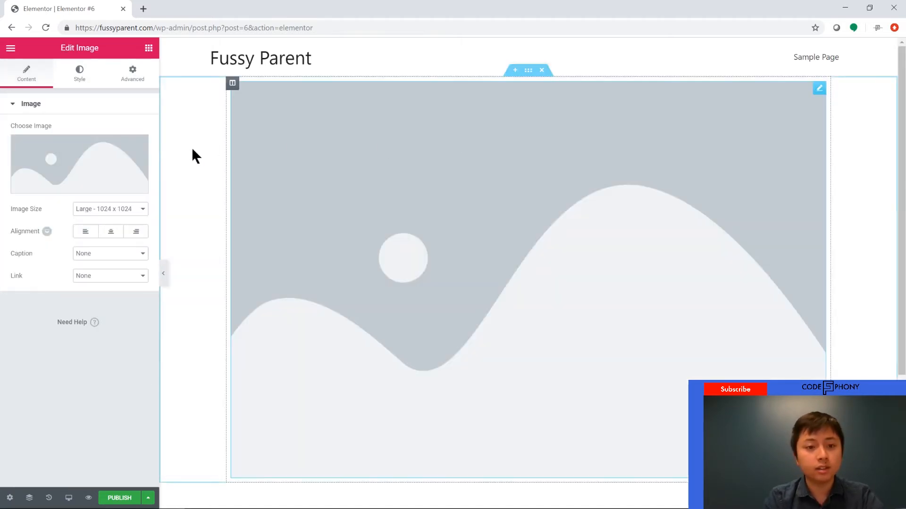
- Upload fussyparentlogo.png from Creative Cloud Files > Fussy Parent and insert it into the Image widget
left_click(66, 159)
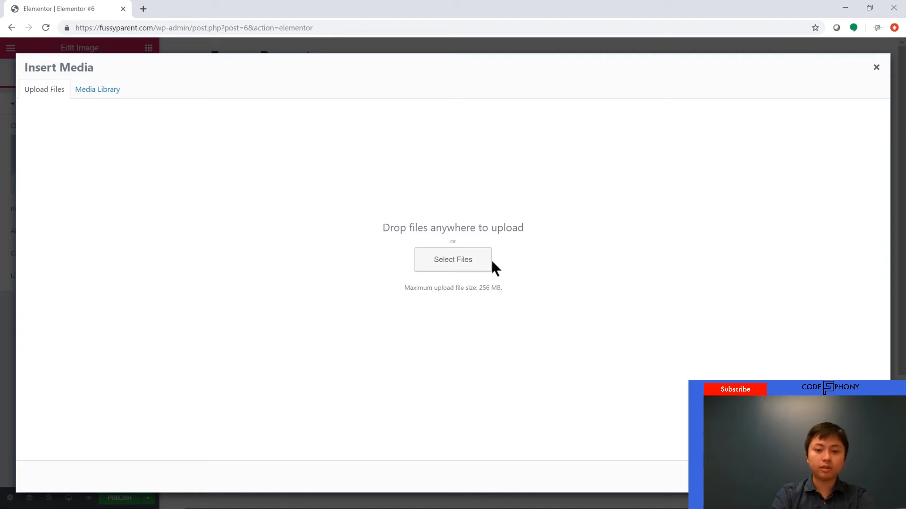
left_click(481, 266)
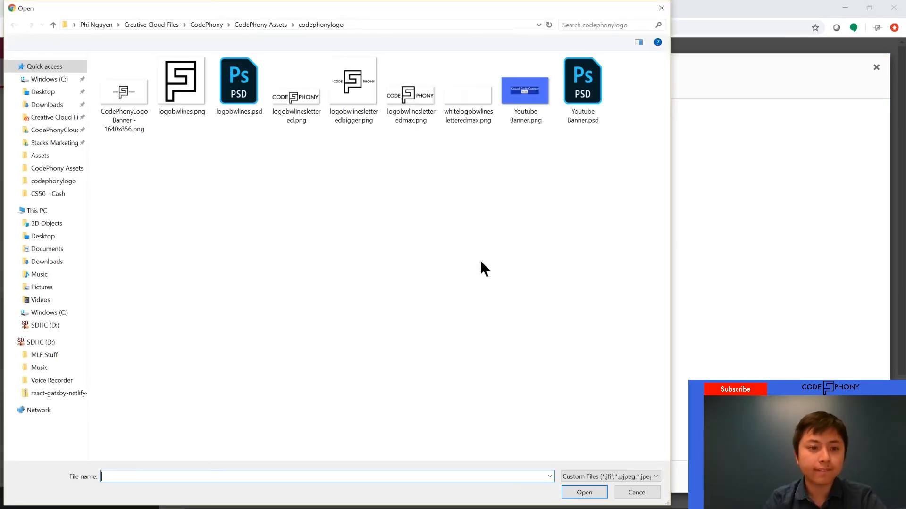
left_click(145, 21)
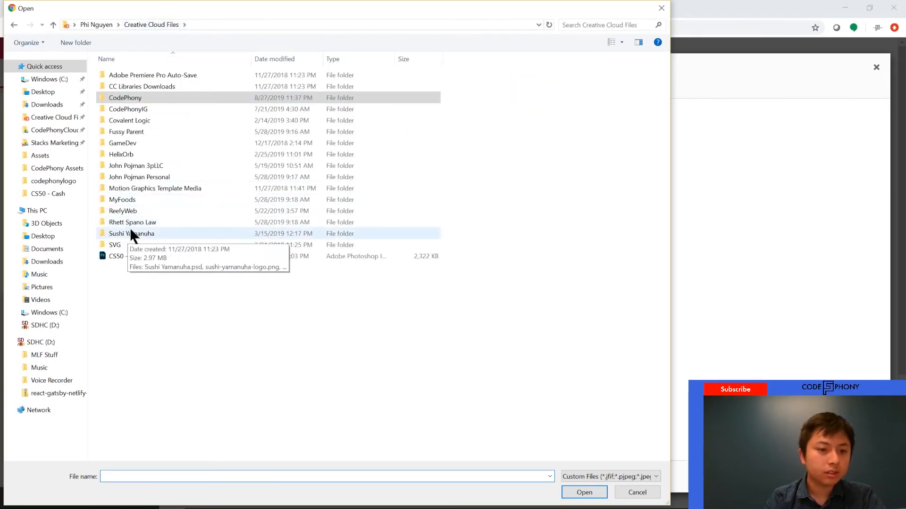
left_click(134, 131)
double_click(134, 128)
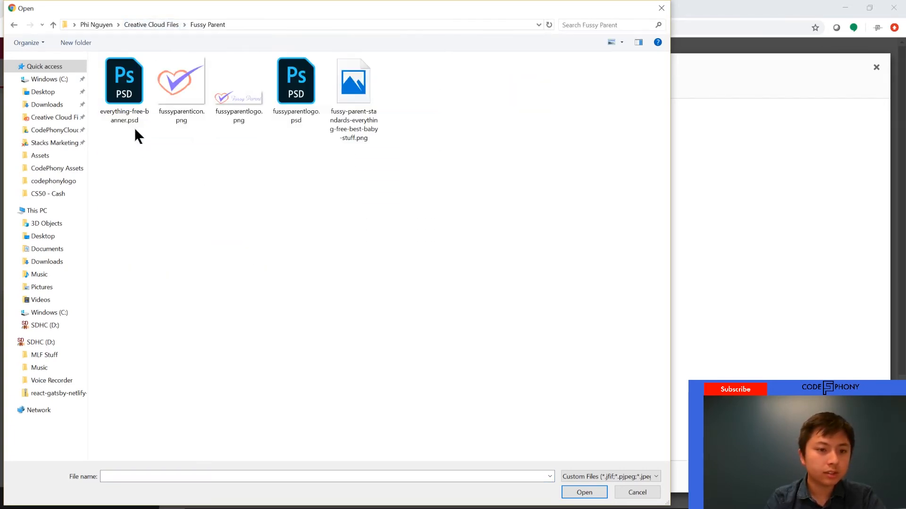
double_click(236, 97)
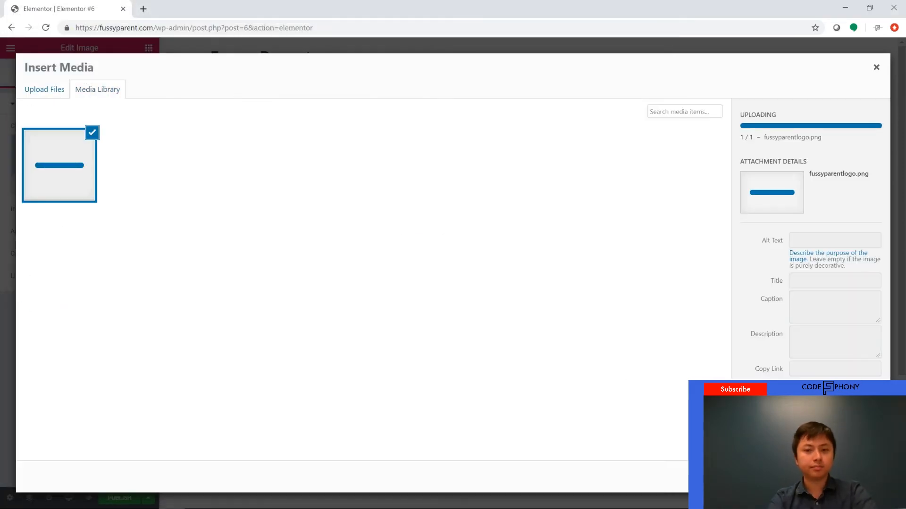
left_click(854, 476)
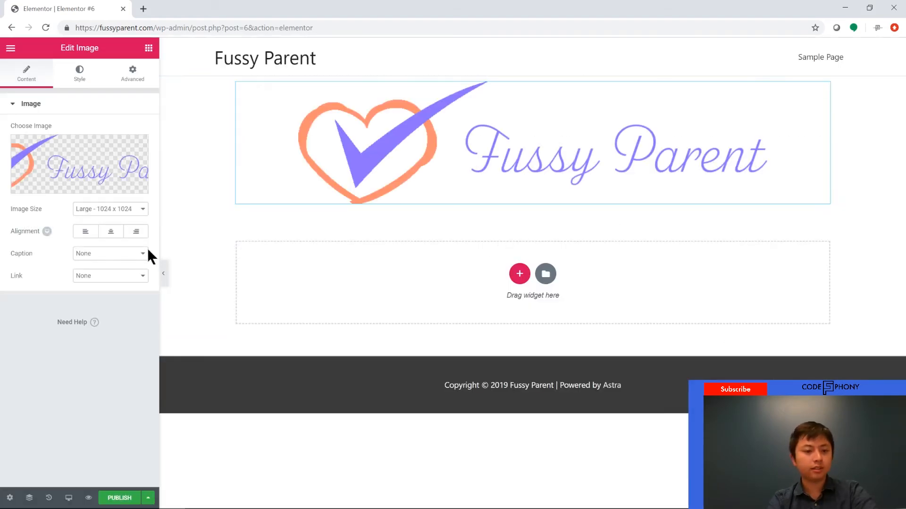
left_click(513, 273)
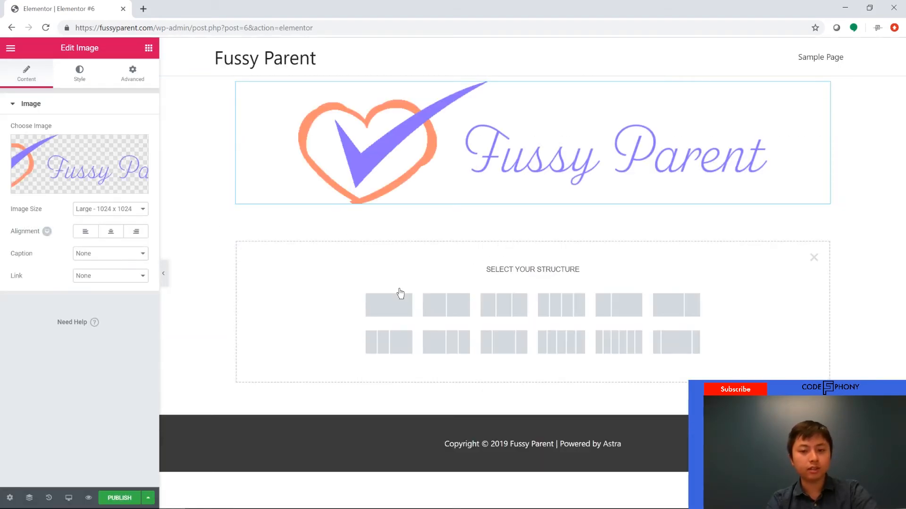
- Add a single-column section with a heading widget below the logo, removing the extra empty section
left_click(391, 304)
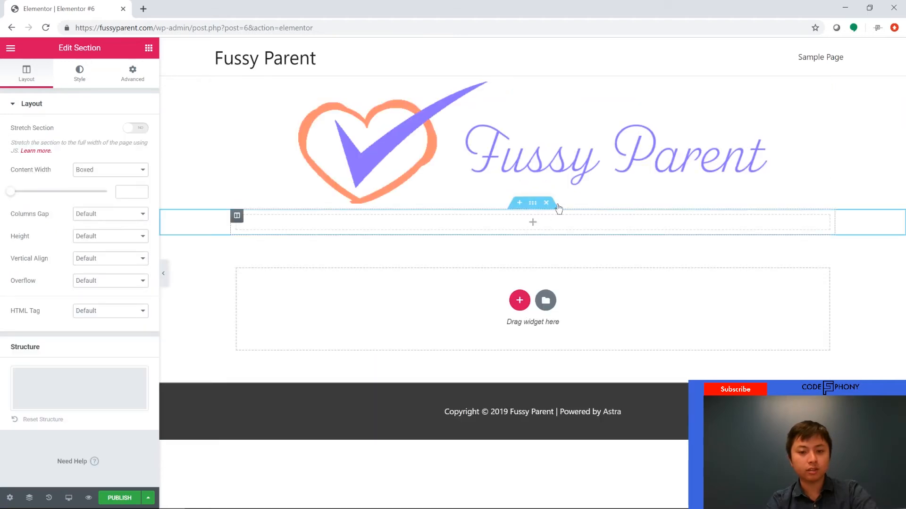
left_click(545, 204)
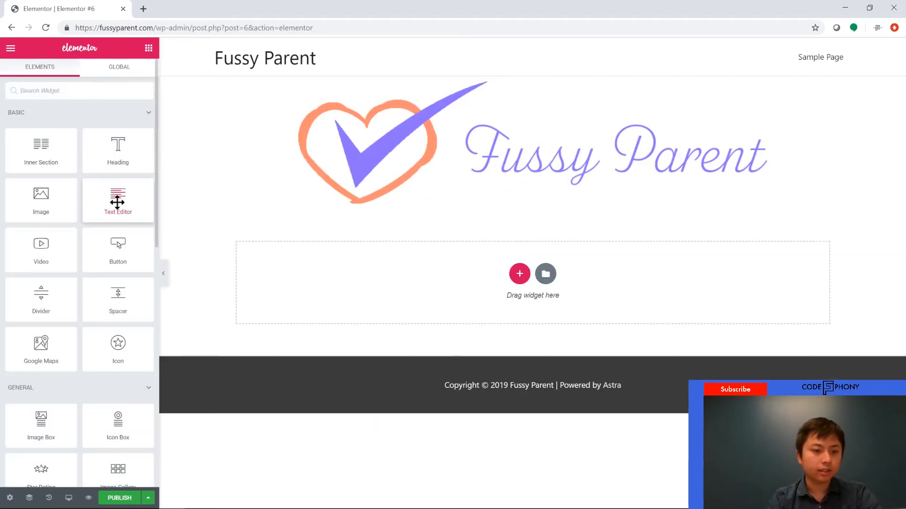
left_click_drag(118, 162, 484, 202)
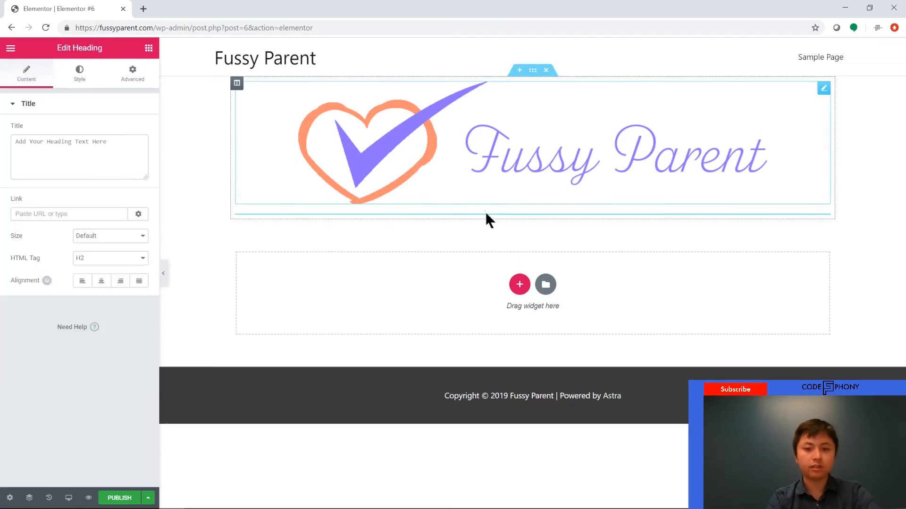
- Change the heading to 'Thank you for choosing us for your fussy parent needs!!' and centre it
triple_click(121, 144)
type("Thank you")
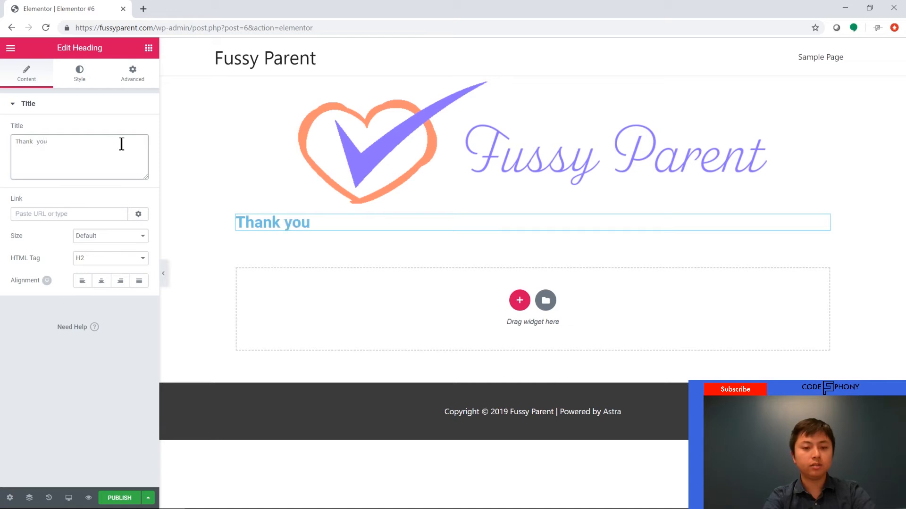
type(" for choosing")
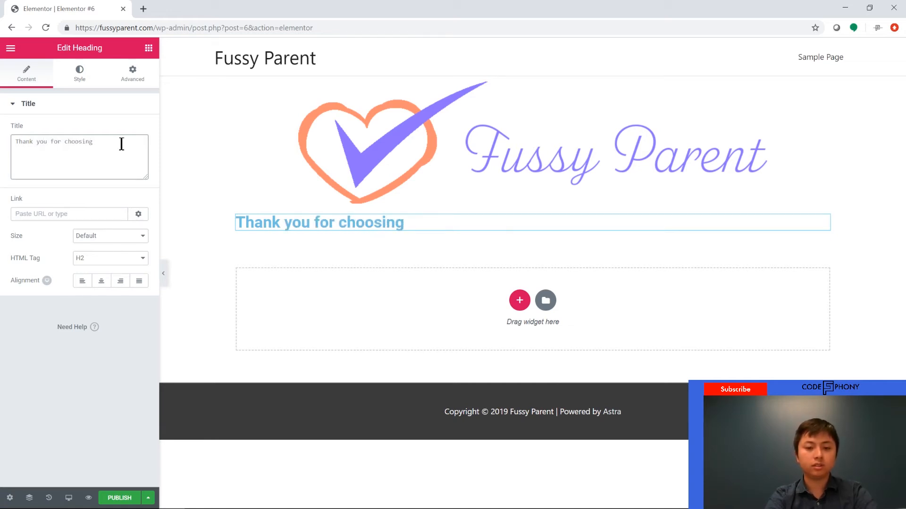
type(" us for your")
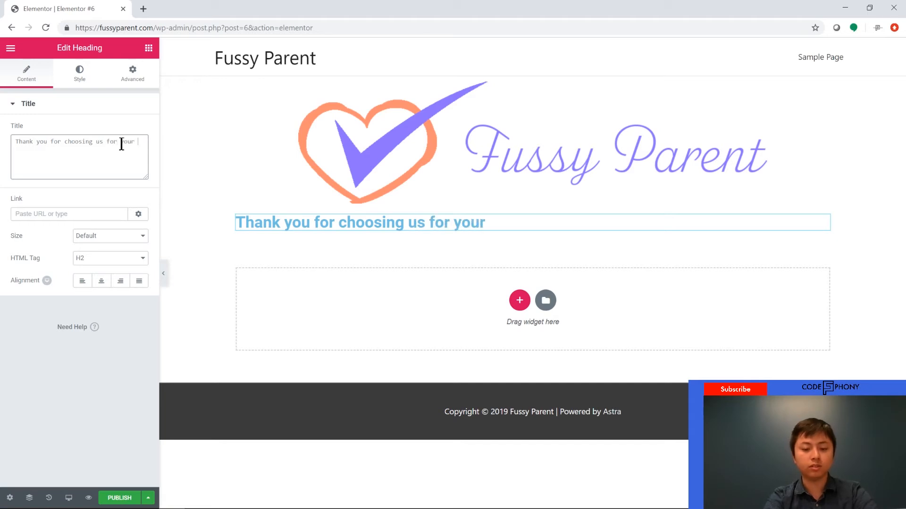
type(" fussy parent")
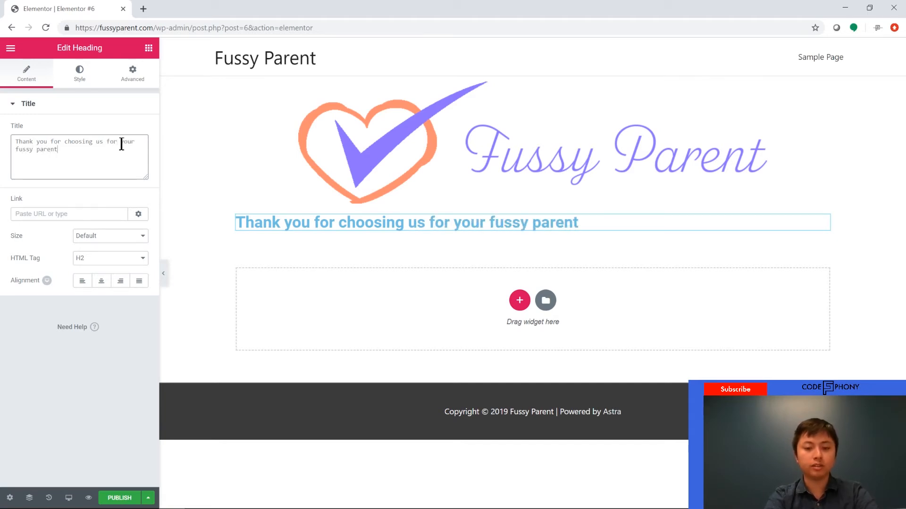
type(" needs!!")
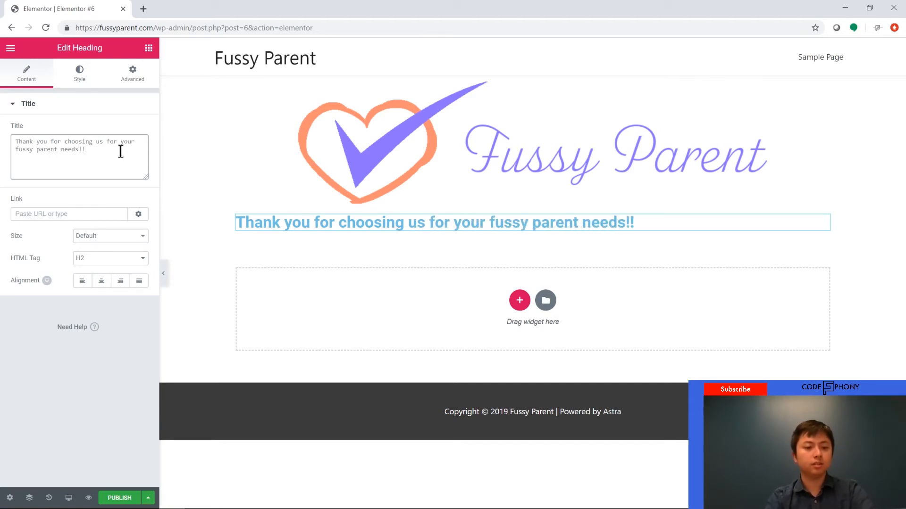
left_click(101, 280)
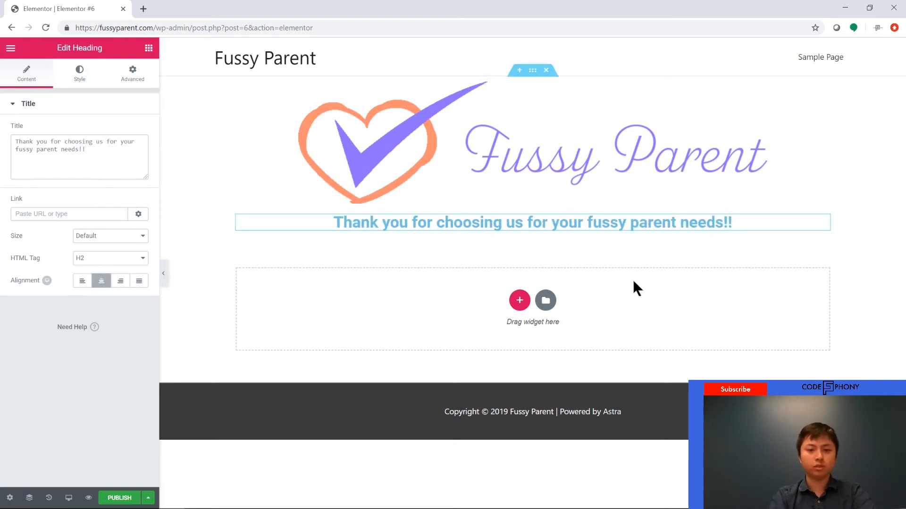
left_click(149, 49)
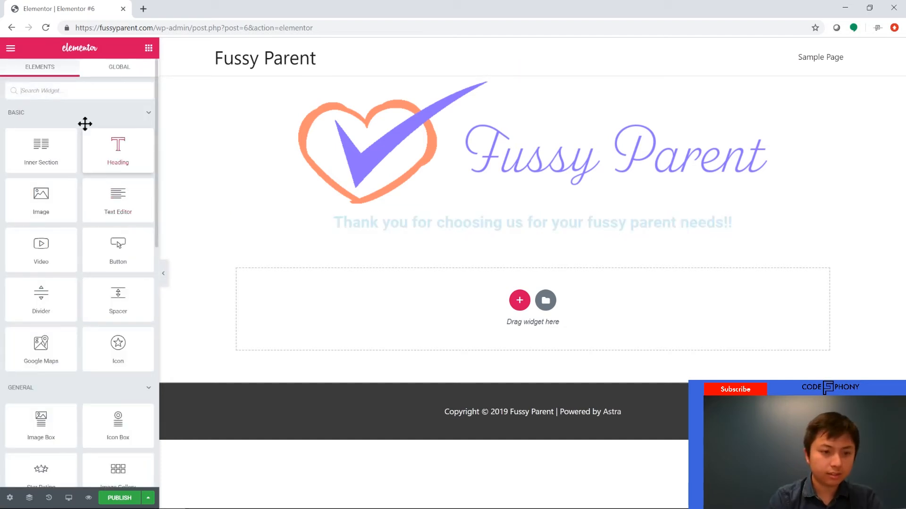
- Search widgets for 'link', then select the thank-you heading and open its Link field
left_click(67, 90)
type("link")
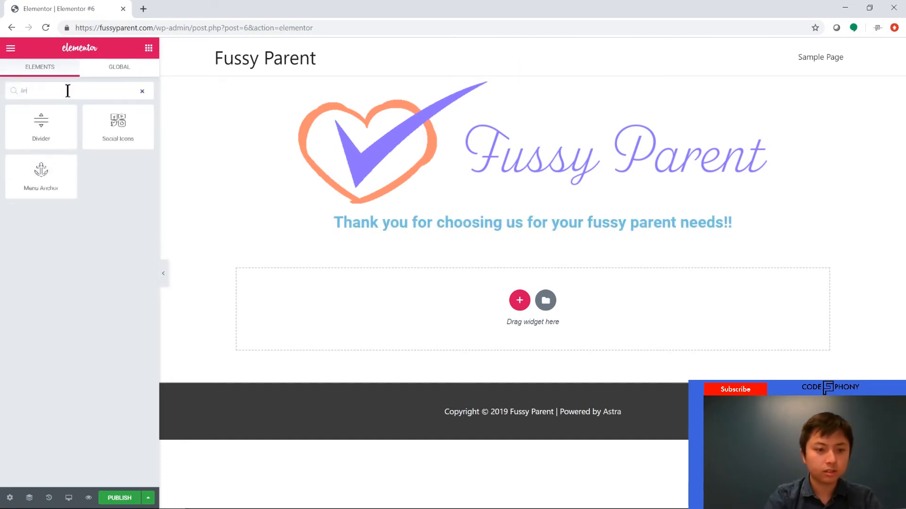
key("BackSpace")
key("BackSpace")
key("BackSpace")
key("BackSpace")
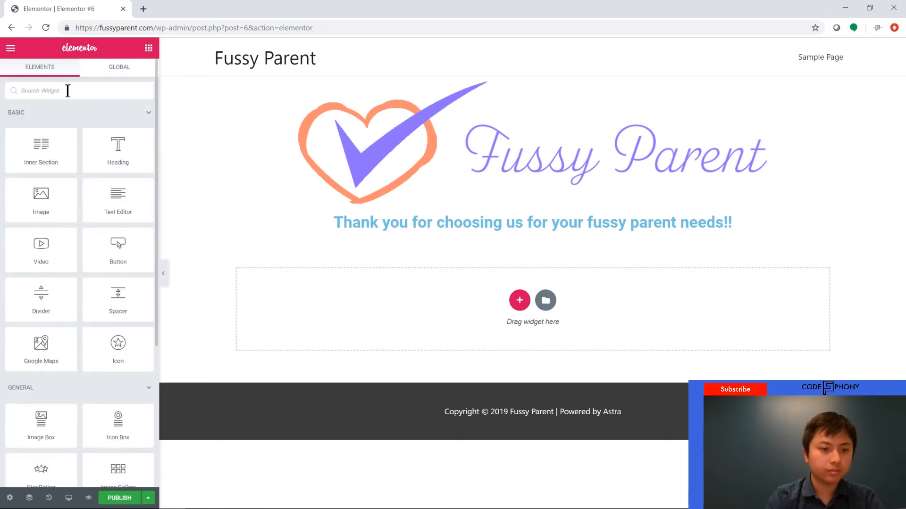
left_click_drag(118, 151, 232, 179)
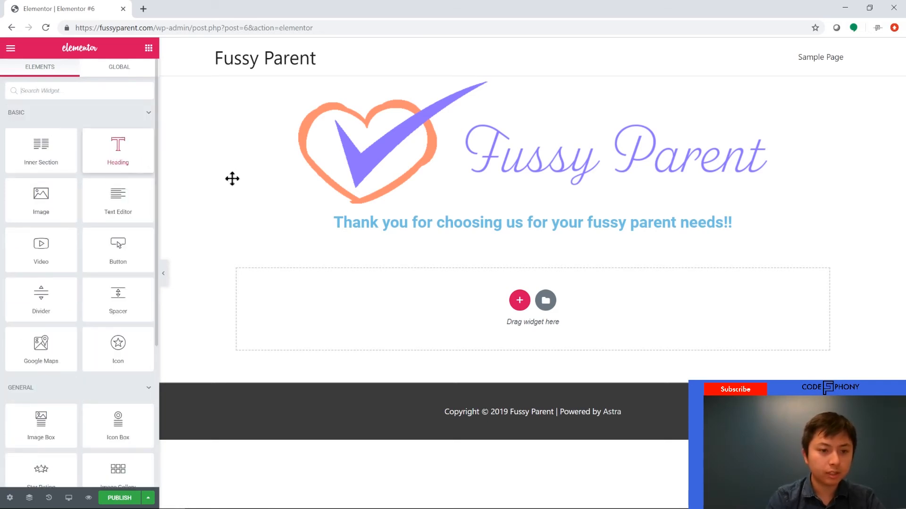
left_click(496, 227)
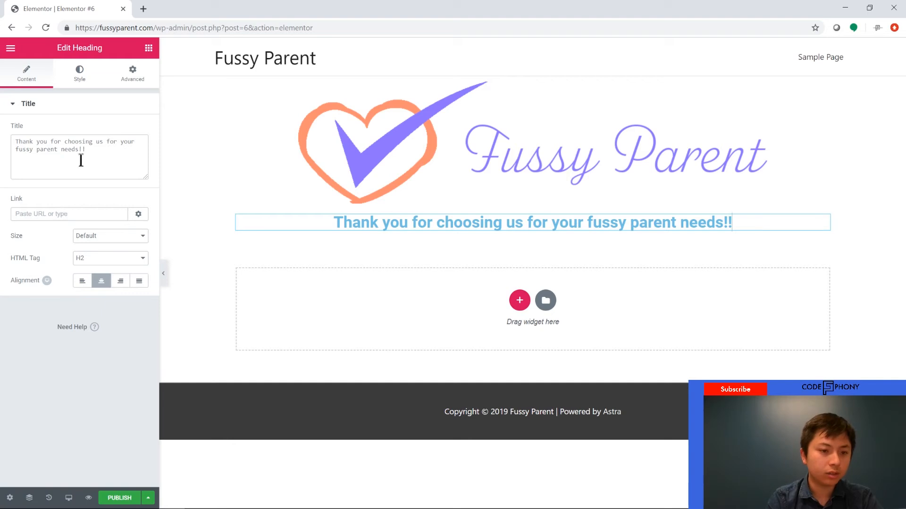
left_click(37, 216)
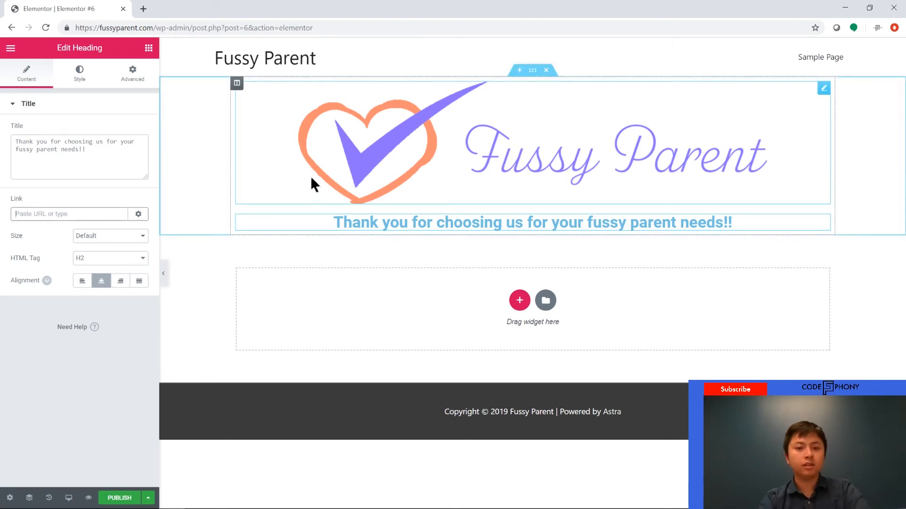
- Set the logo image's link to Custom URL and publish the page
left_click(324, 176)
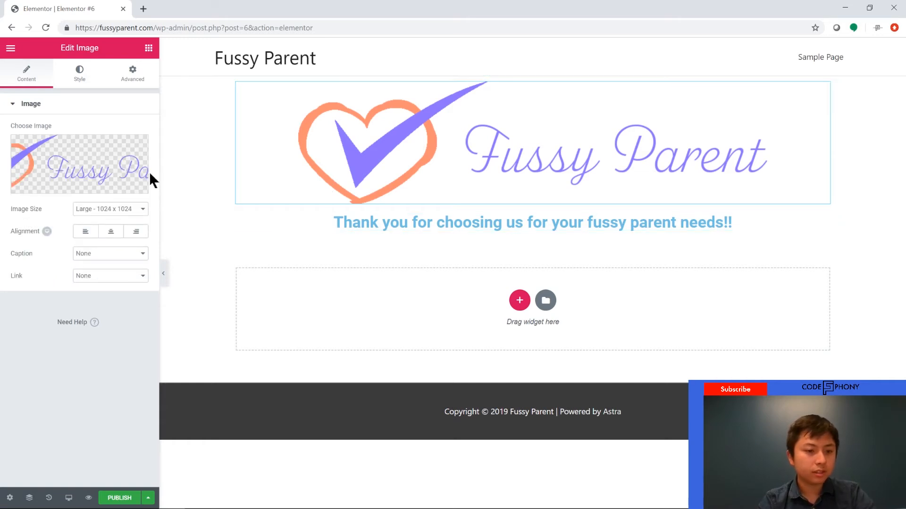
left_click(115, 280)
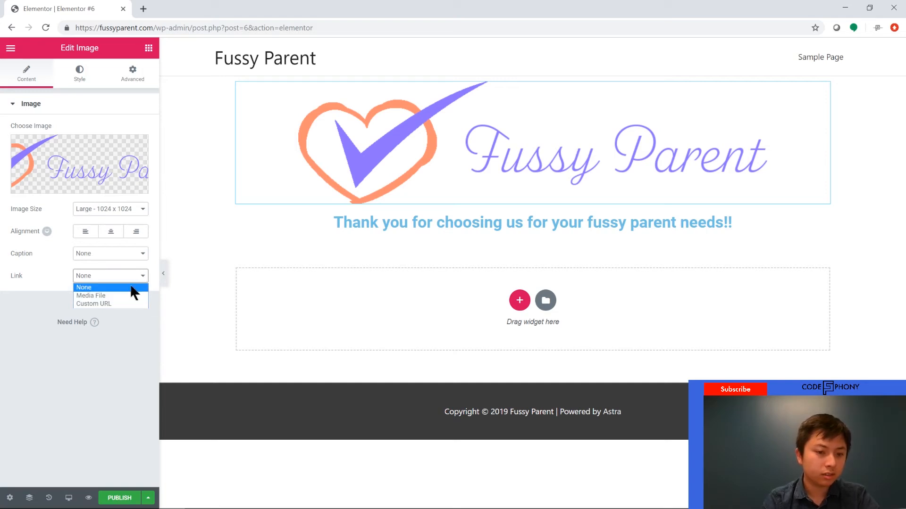
left_click(112, 303)
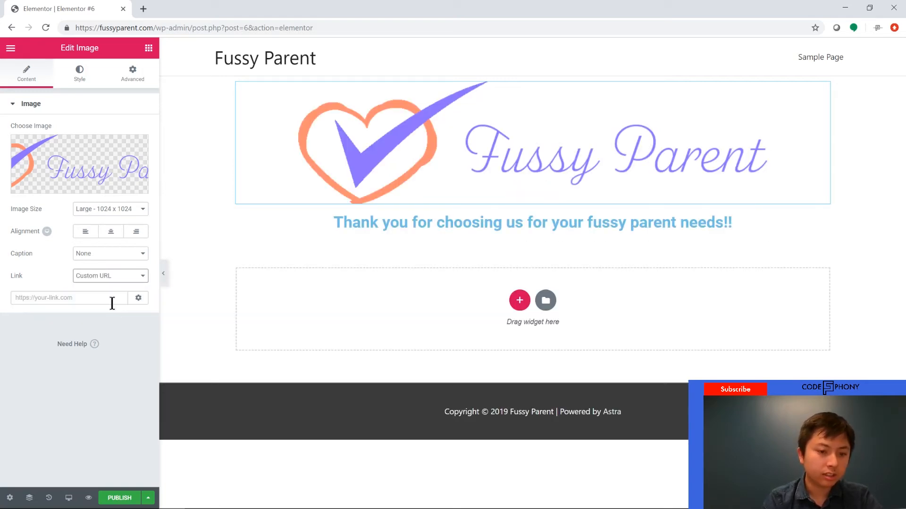
left_click(108, 301)
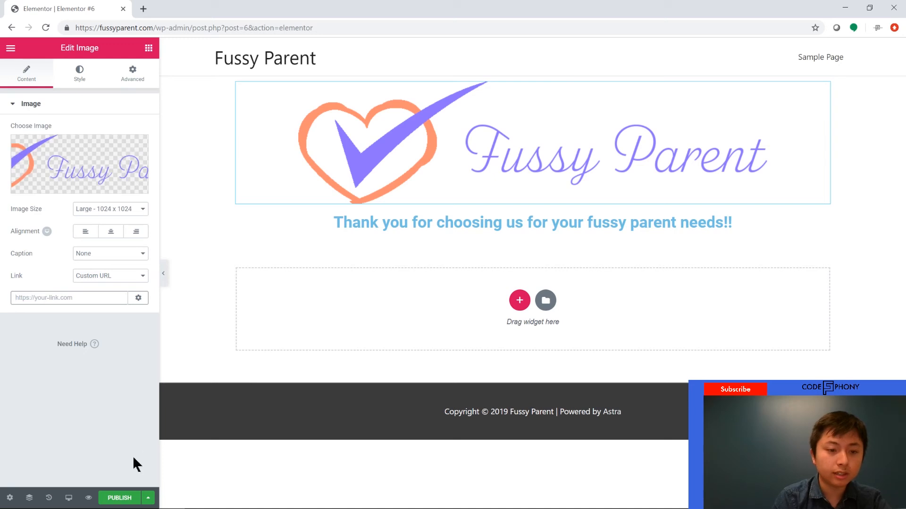
left_click(120, 498)
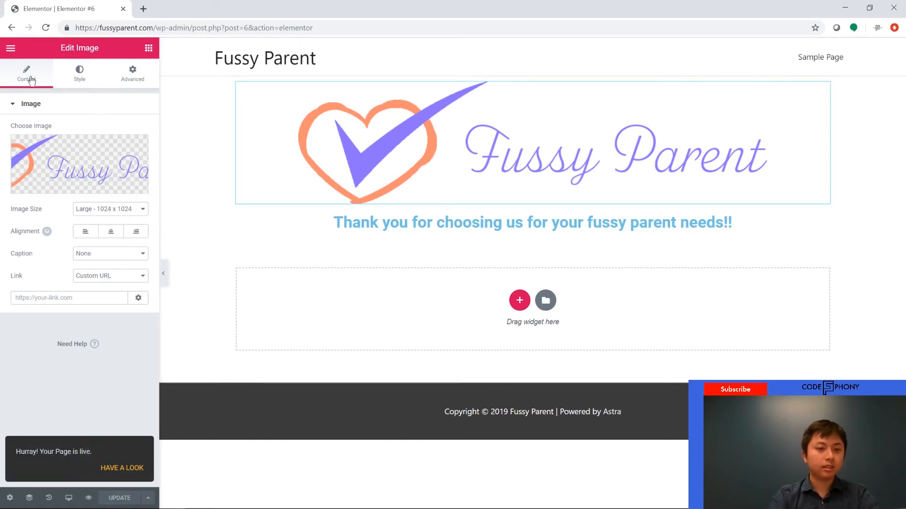
- Exit Elementor to the WordPress dashboard and open Appearance > Customize
left_click(10, 49)
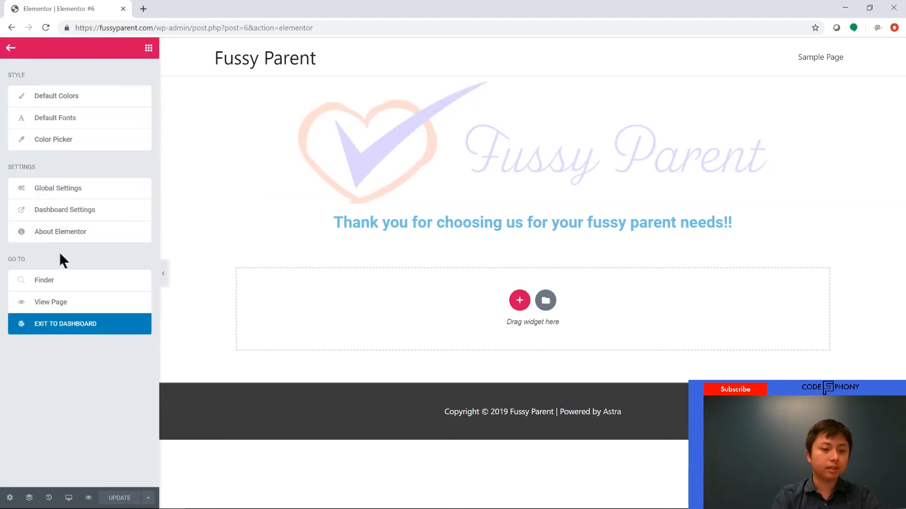
left_click(65, 329)
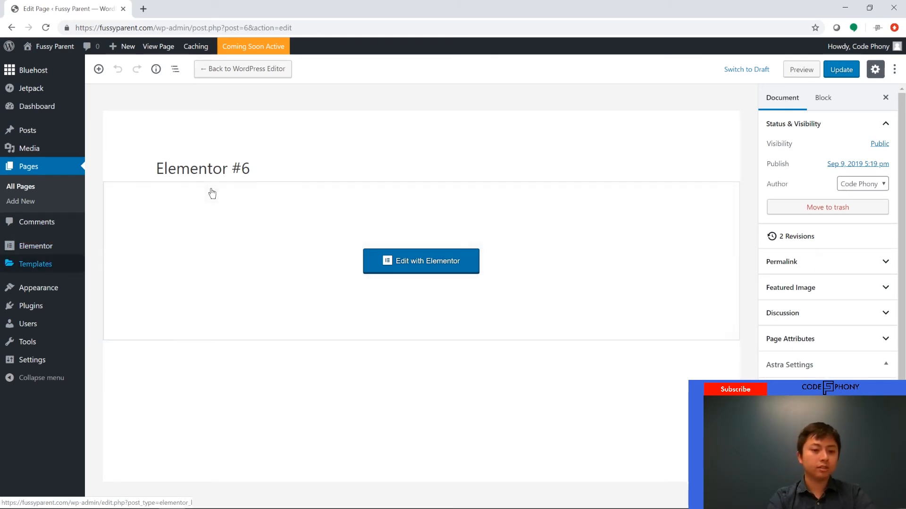
mouse_move(54, 290)
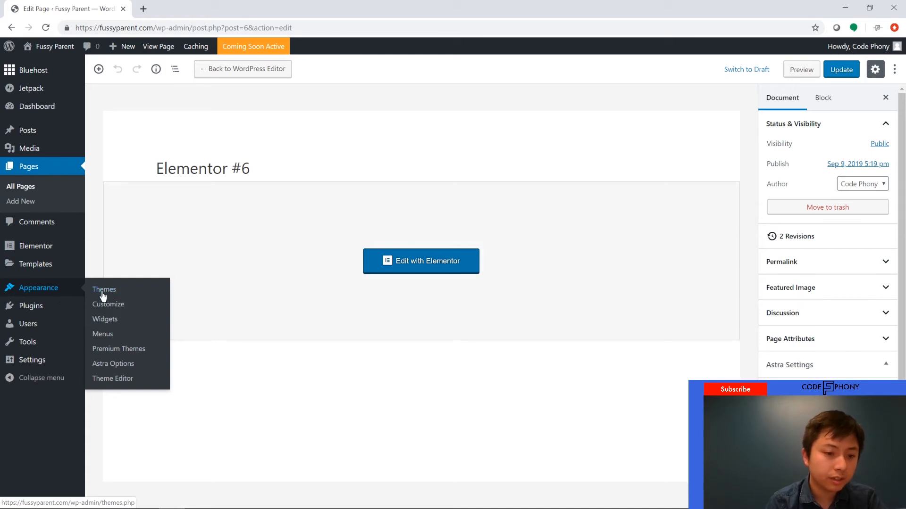
left_click(125, 305)
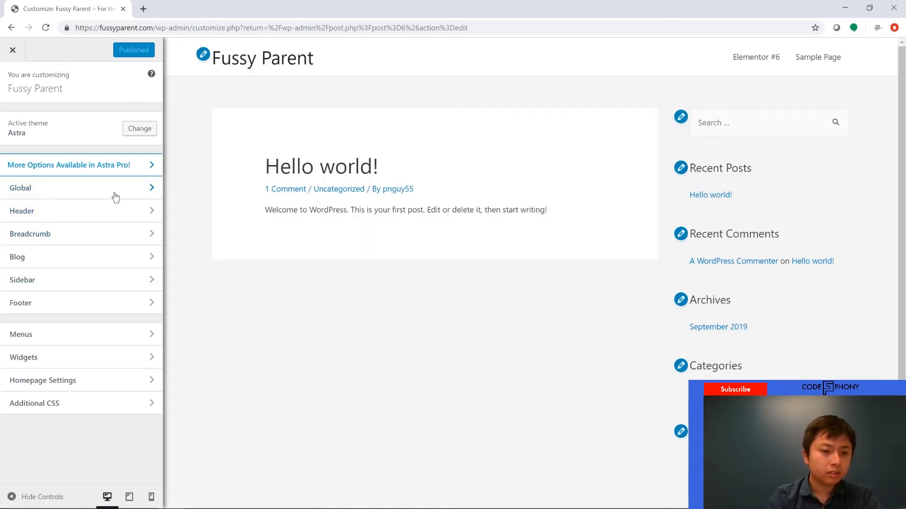
- In Header > Site Identity, select the uploaded Fussy Parent image from the Media Library as the logo
left_click(97, 211)
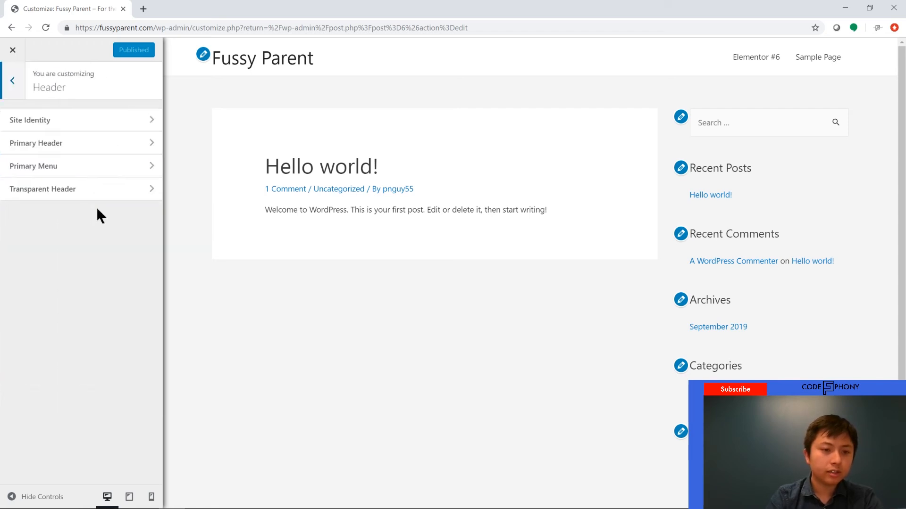
left_click(93, 125)
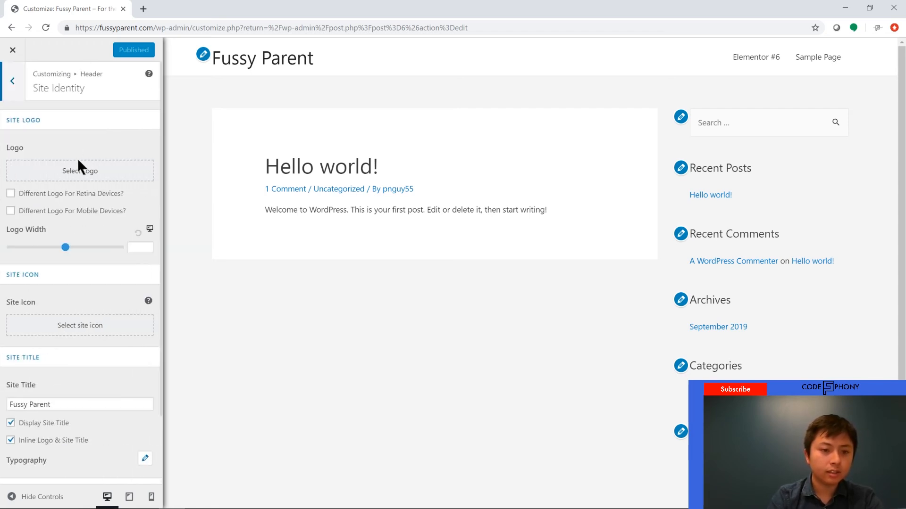
left_click(79, 170)
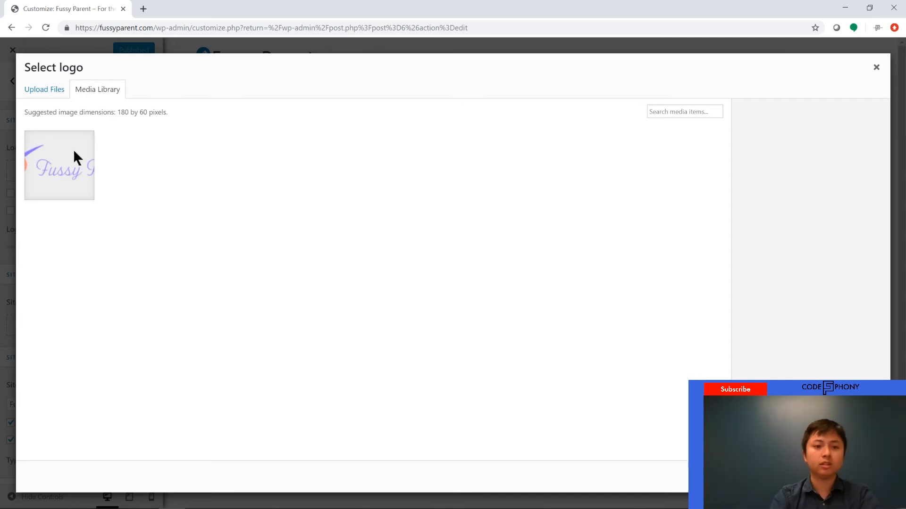
left_click(70, 160)
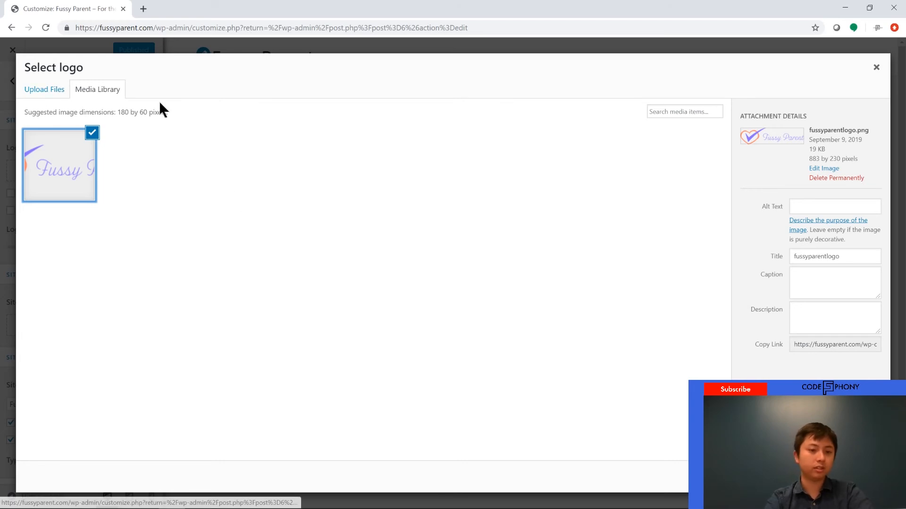
left_click(44, 90)
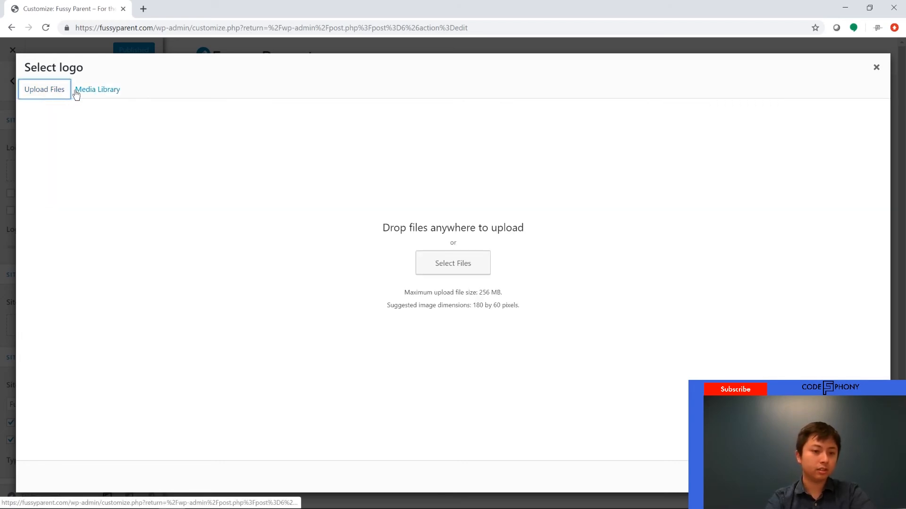
left_click(77, 91)
left_click(858, 476)
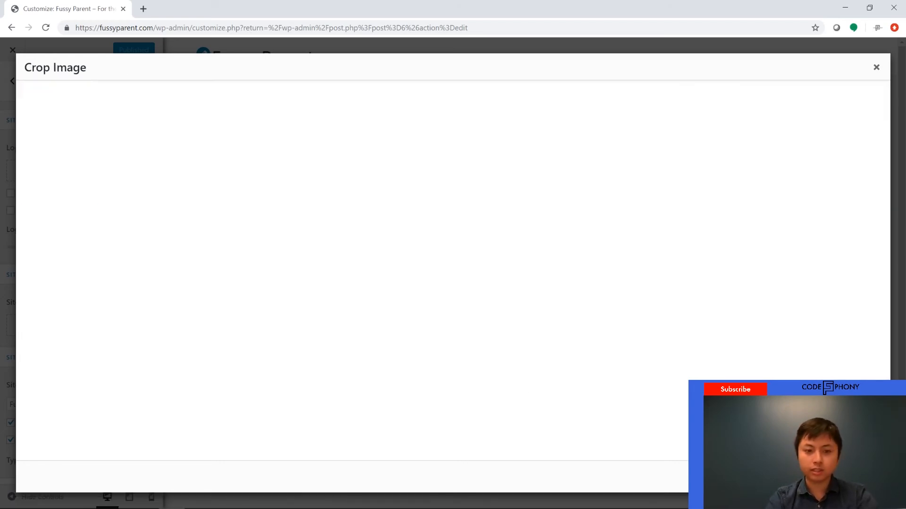
- Crop the logo to include the whole image and reduce its width to 277
left_click_drag(299, 142, 239, 136)
left_click_drag(583, 141, 685, 142)
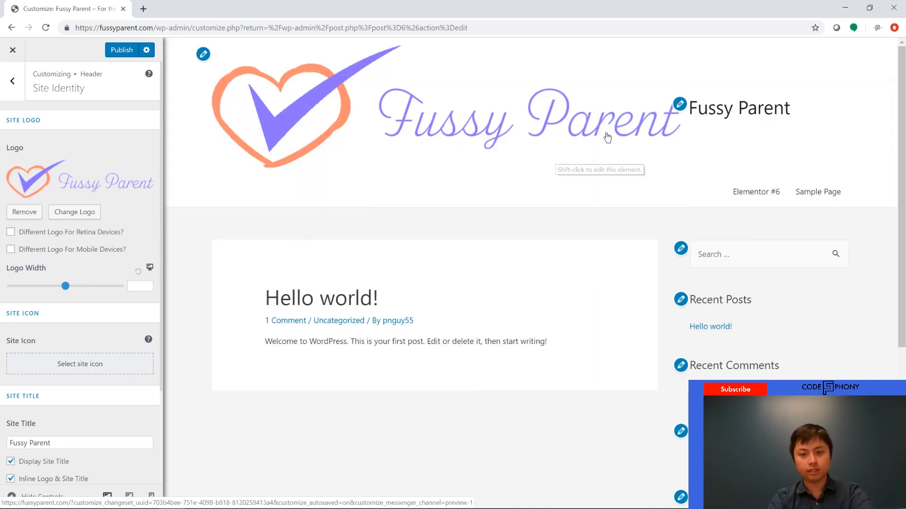
left_click_drag(65, 286, 60, 285)
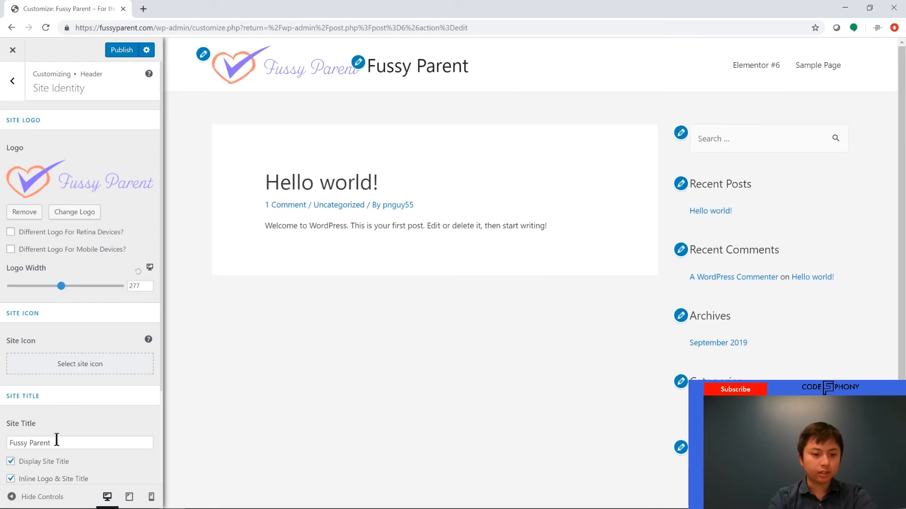
- Clear the site title text and turn off its display beside the Fussy Parent logo
scroll(60, 437, "down", 3)
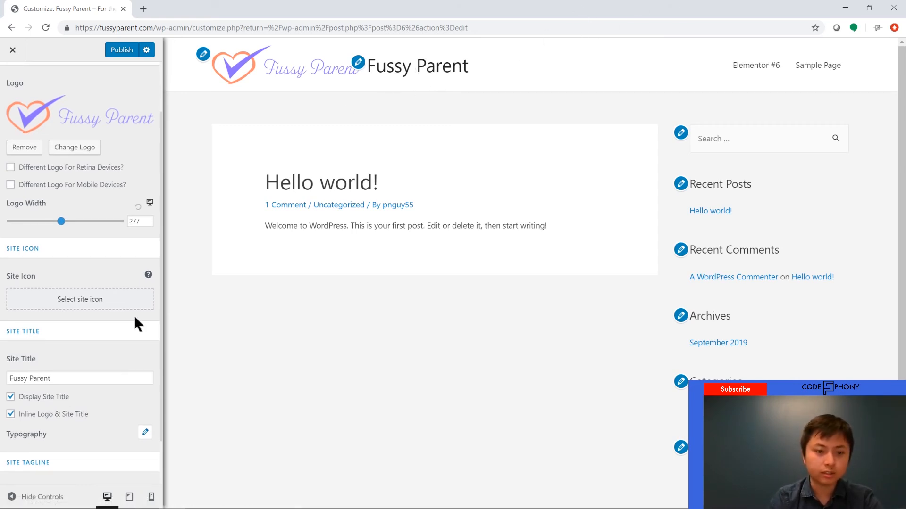
triple_click(57, 378)
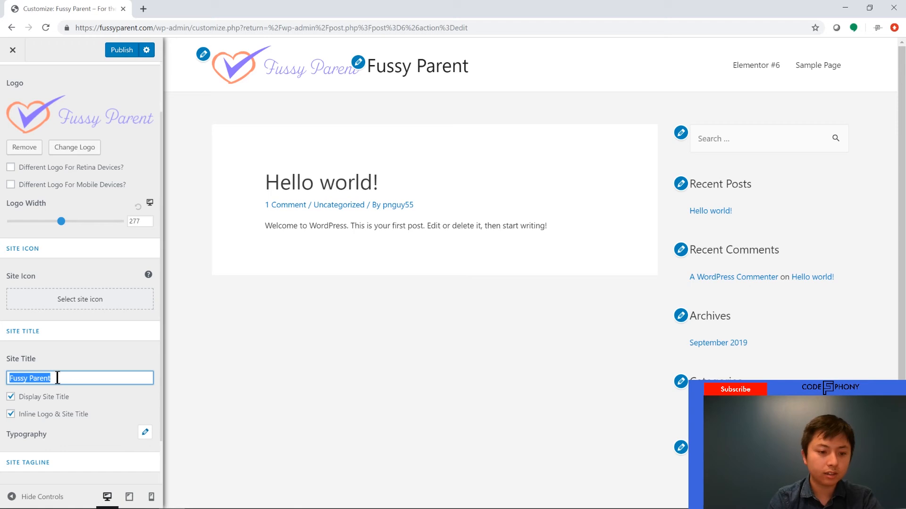
key("BackSpace")
left_click(11, 397)
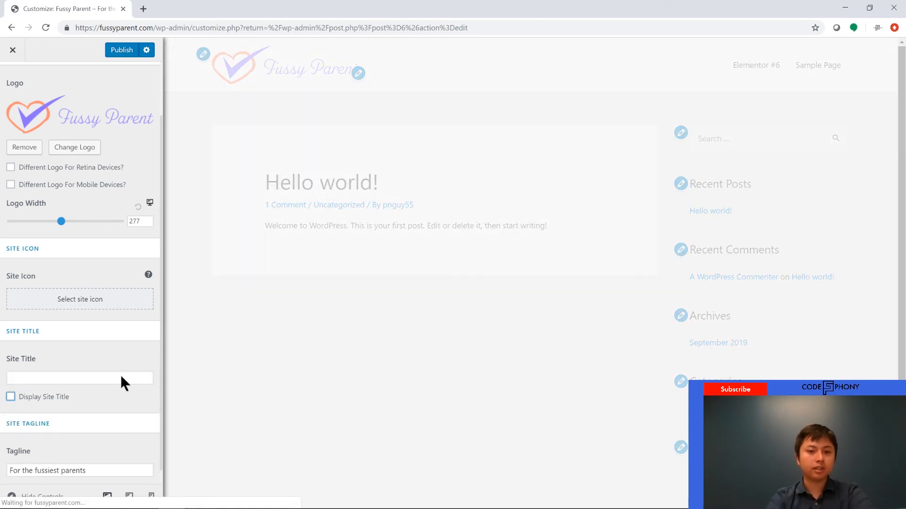
scroll(137, 344, "down", 1)
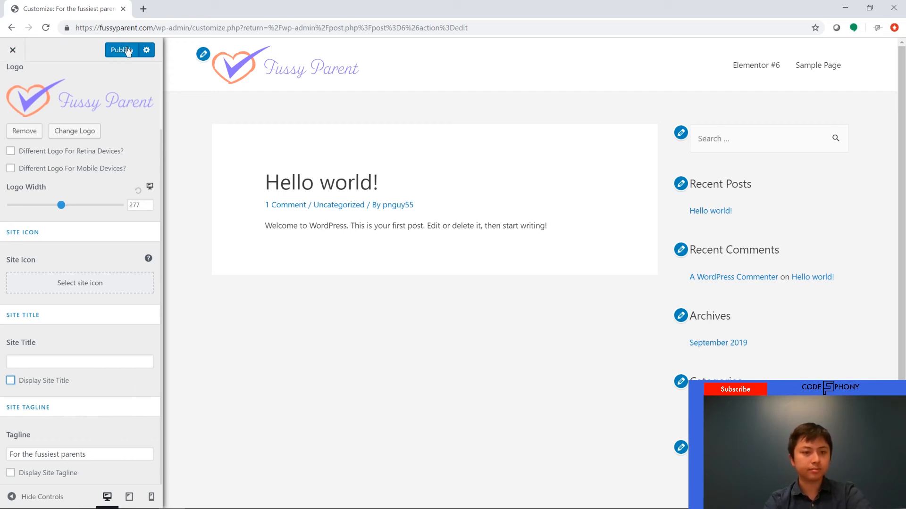
scroll(102, 129, "up", 2)
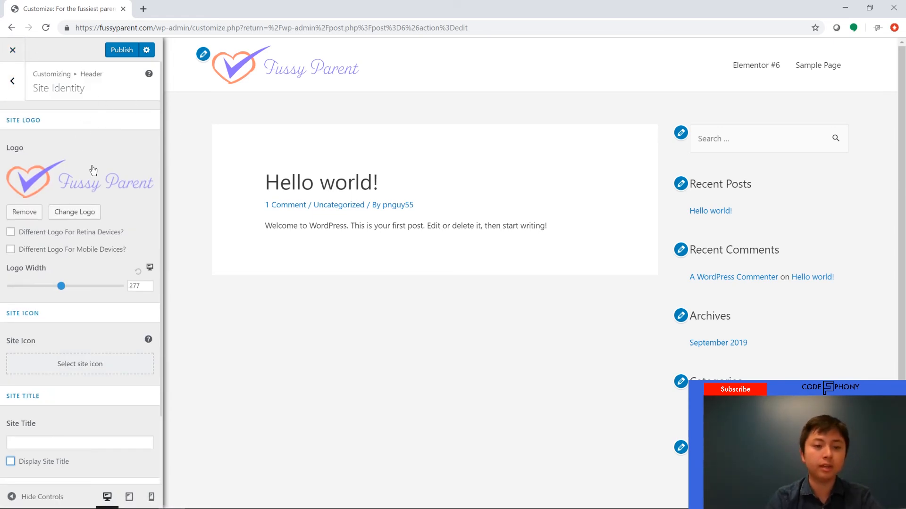
left_click(12, 81)
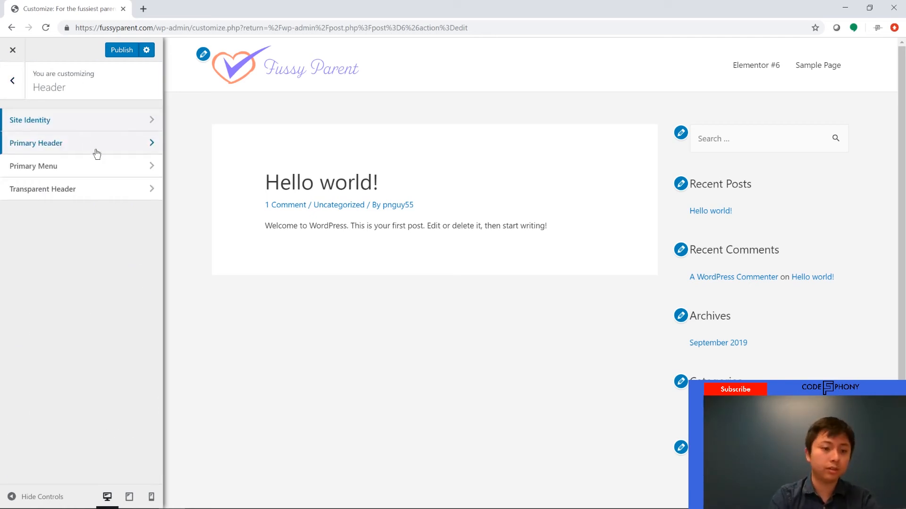
- Create a menu named 'Primary Menu' and assign it to the Primary Menu location
left_click(17, 90)
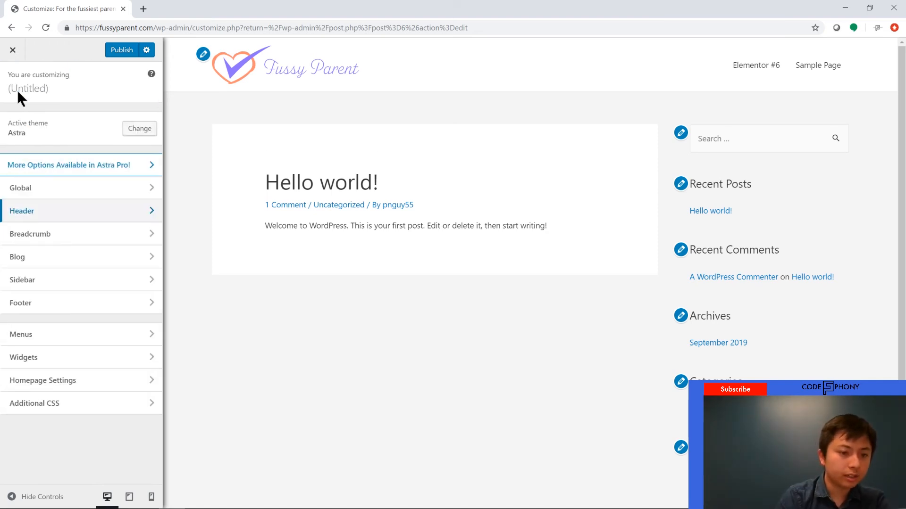
left_click(121, 340)
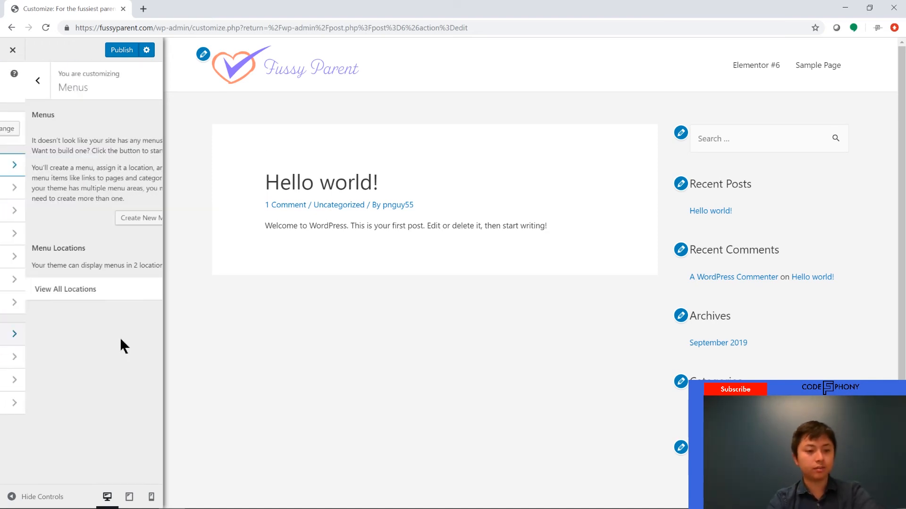
left_click(134, 219)
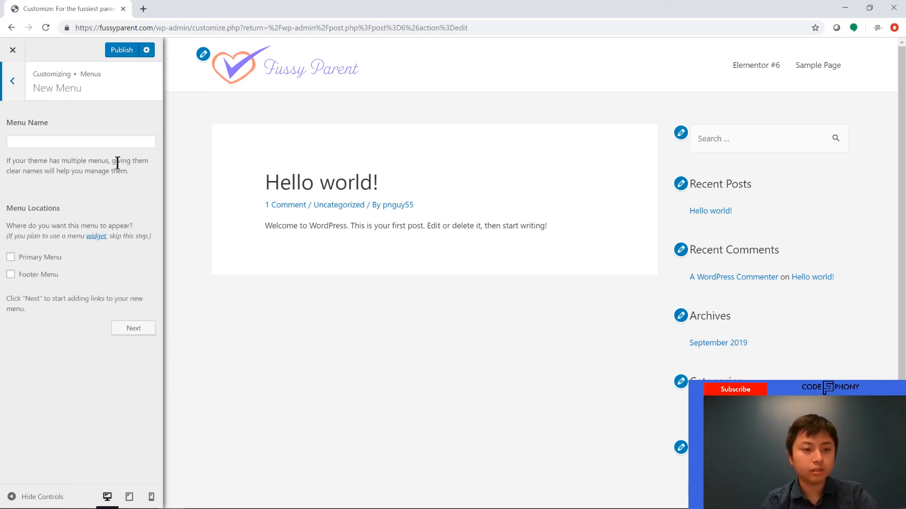
left_click(124, 142)
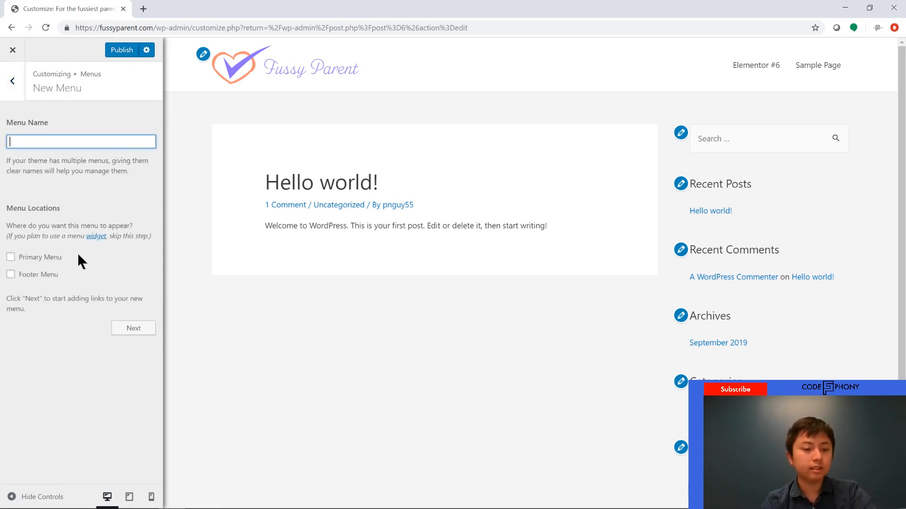
type("Primar")
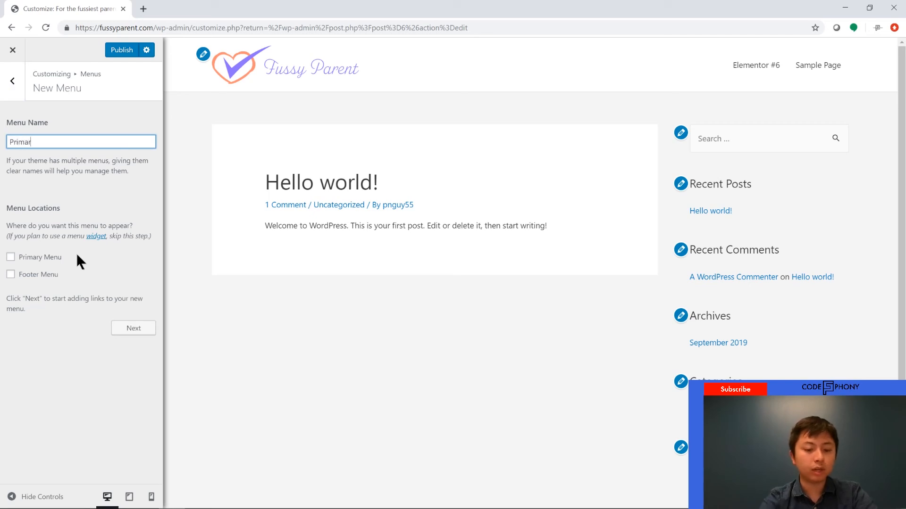
type("y Menu")
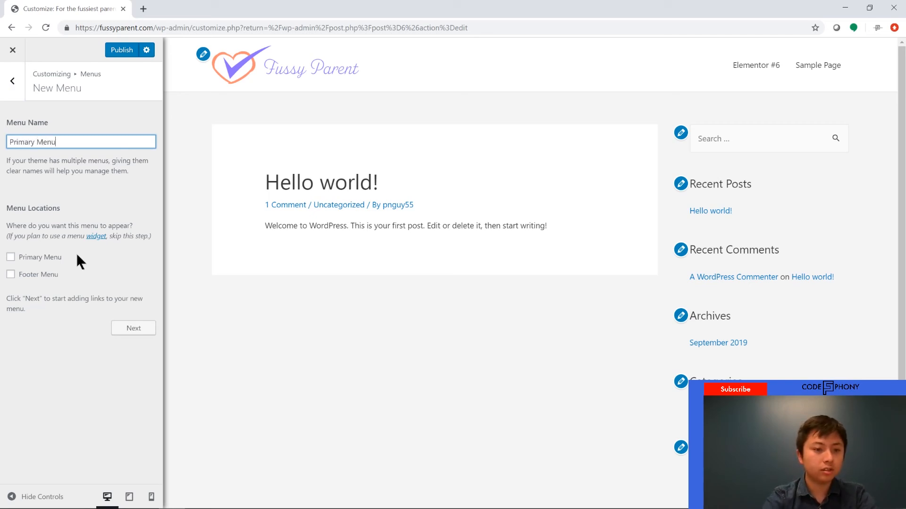
left_click(10, 257)
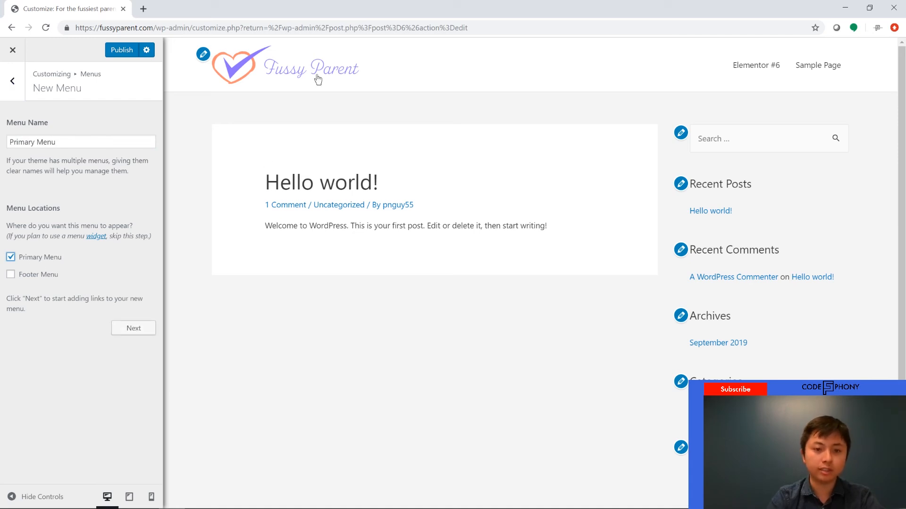
left_click(138, 325)
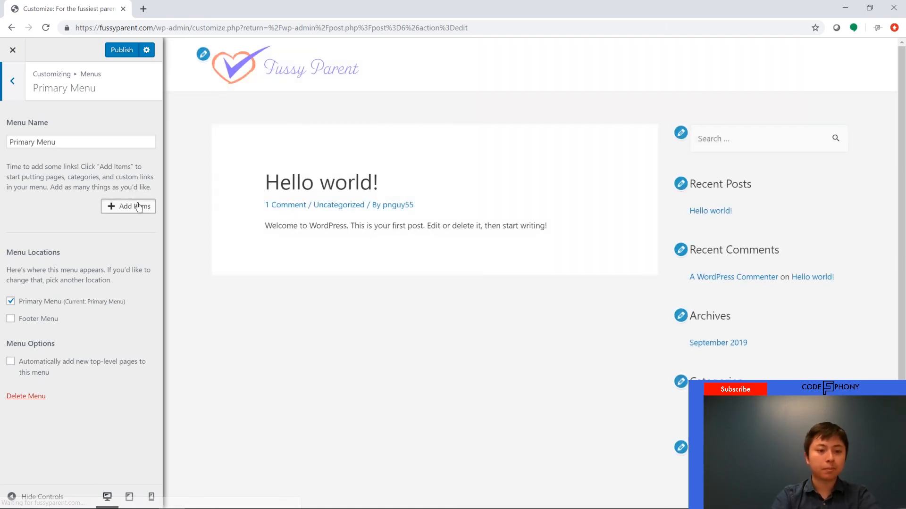
- Add Home, Sample Page and the Hello world! post to the menu
left_click(138, 208)
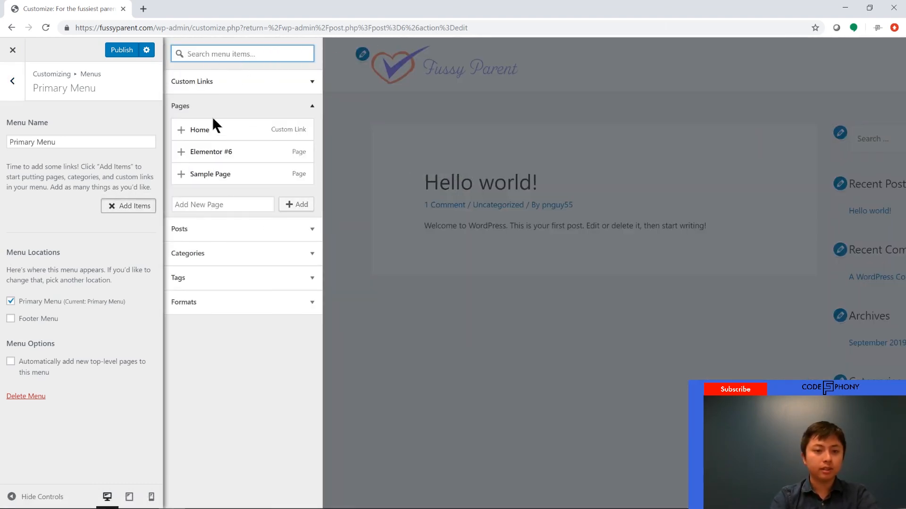
left_click(181, 133)
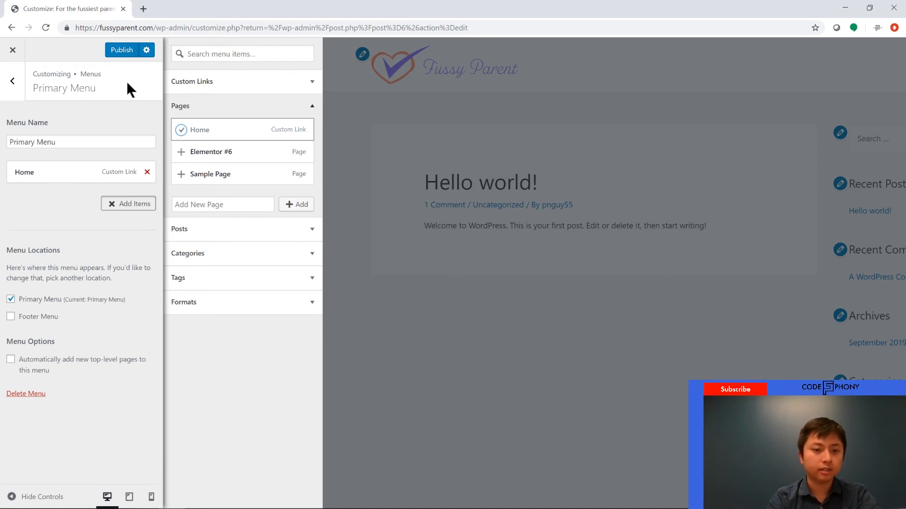
left_click(181, 175)
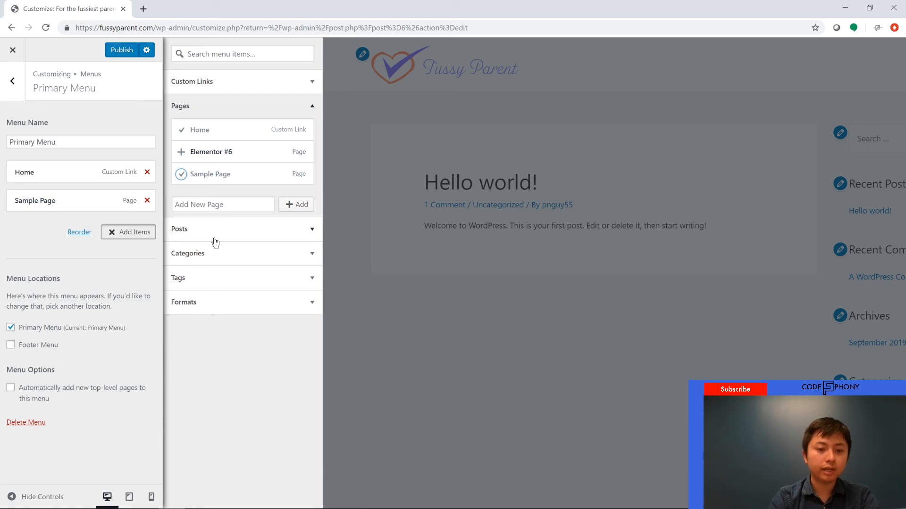
left_click(283, 231)
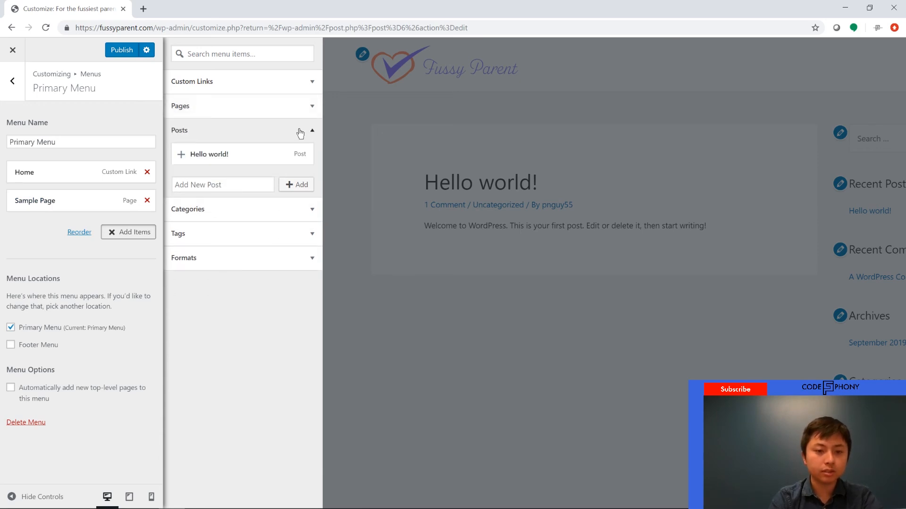
left_click(181, 154)
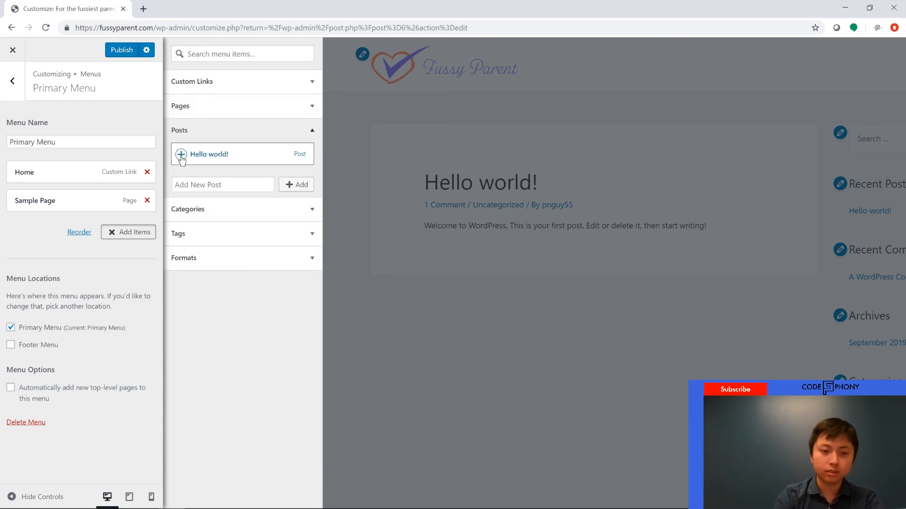
- Open the Custom Links fields and enter 'Youtube Channel' as a trial link
left_click(268, 110)
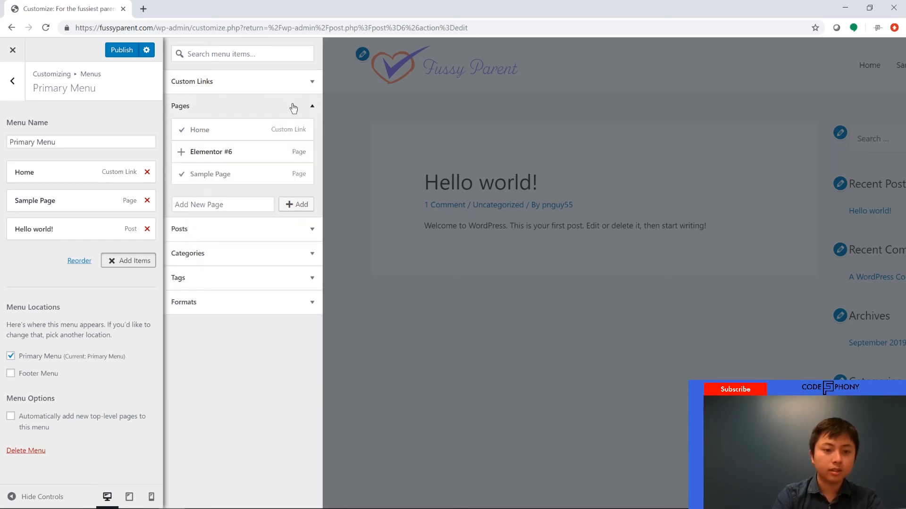
left_click(293, 107)
left_click(302, 86)
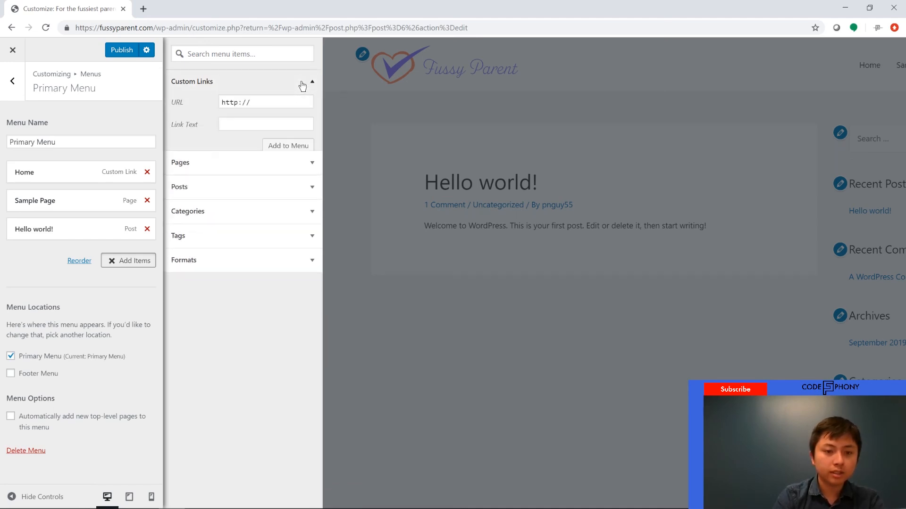
triple_click(268, 99)
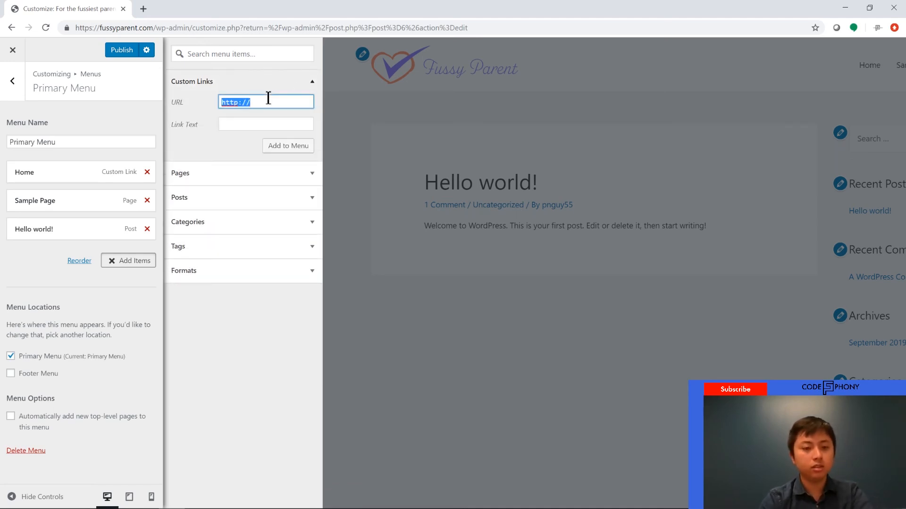
type("Youtu")
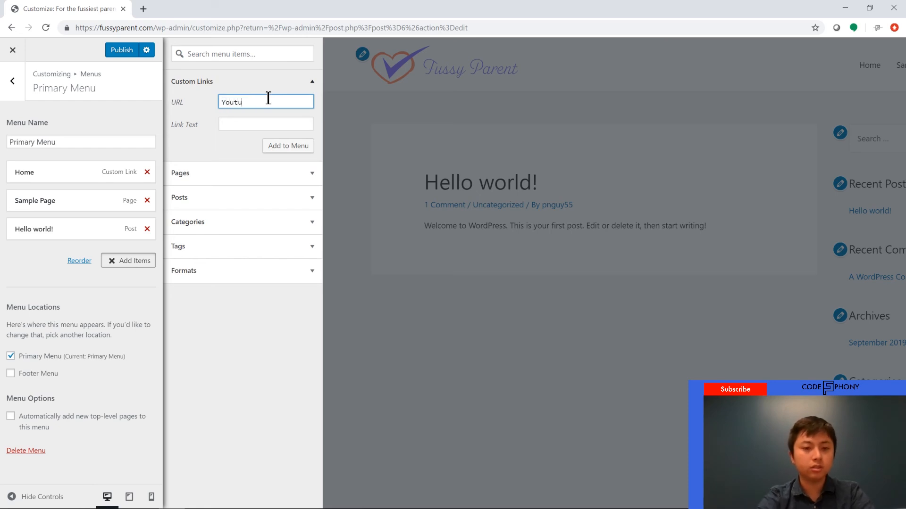
type("be Channel")
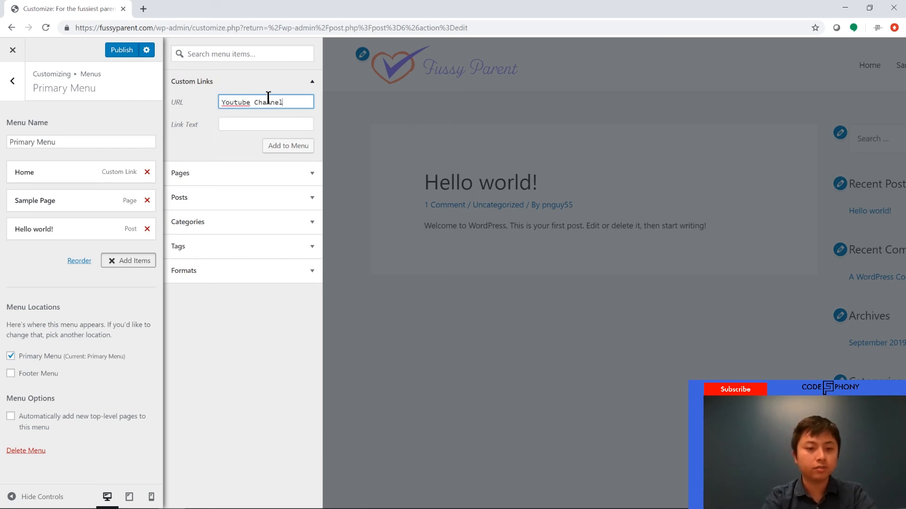
left_click(260, 124)
type("fdafiuhraf")
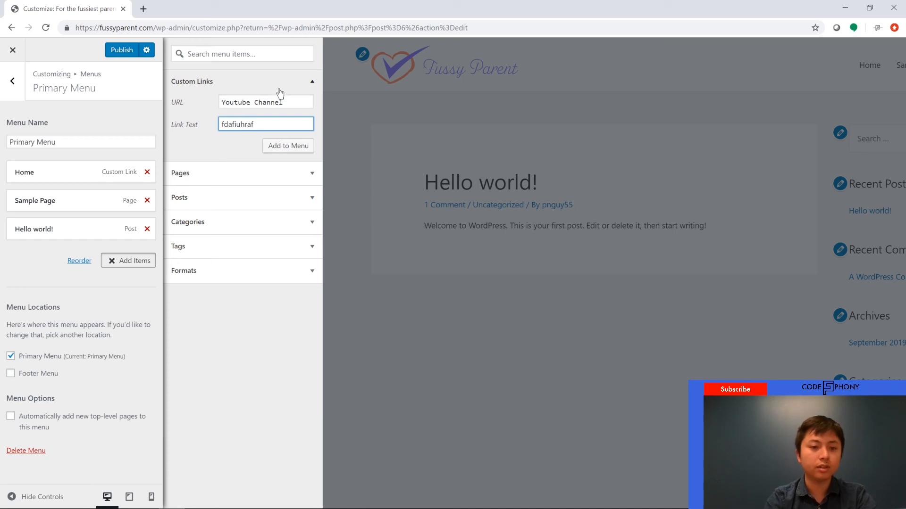
- Make 'Youtube Channel' the link text and youtube.com/codephony the URL, then close without adding
key("shift+Tab")
key("ctrl+x")
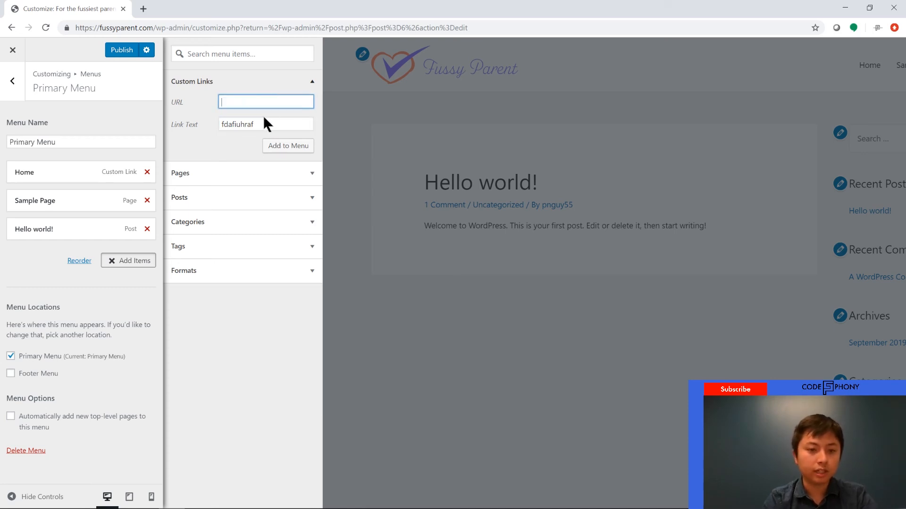
key("Tab")
key("ctrl+v")
left_click(260, 104)
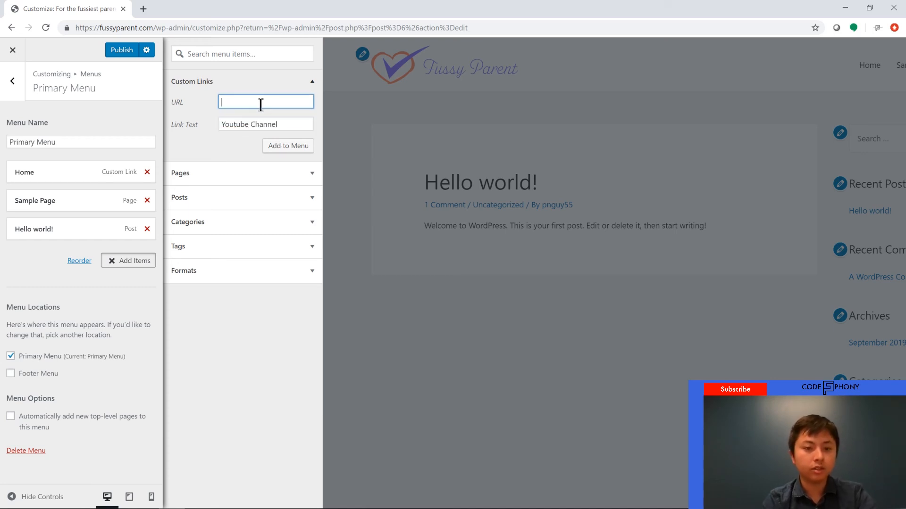
type("youtube.com")
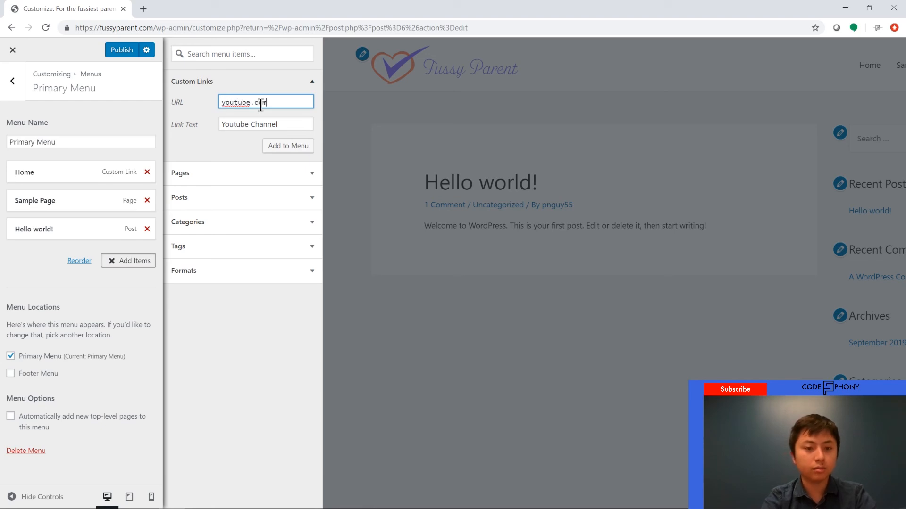
type("/codephony")
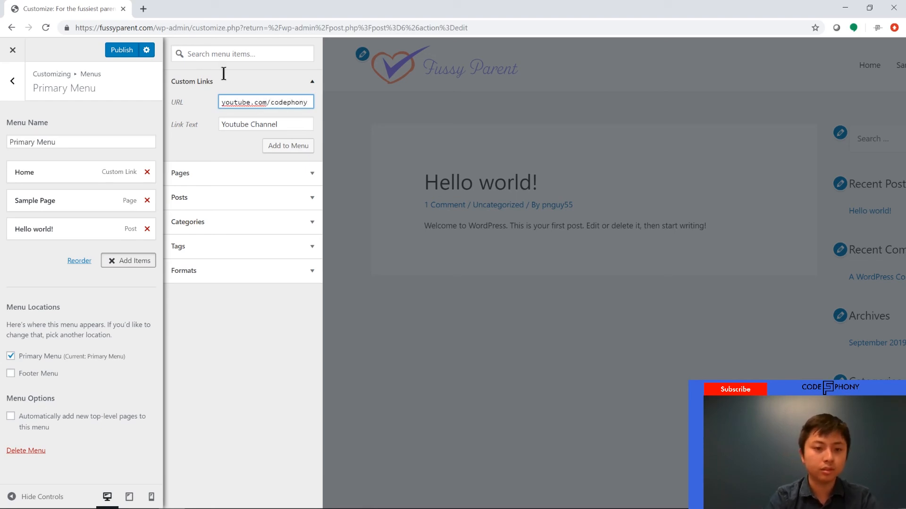
left_click(300, 81)
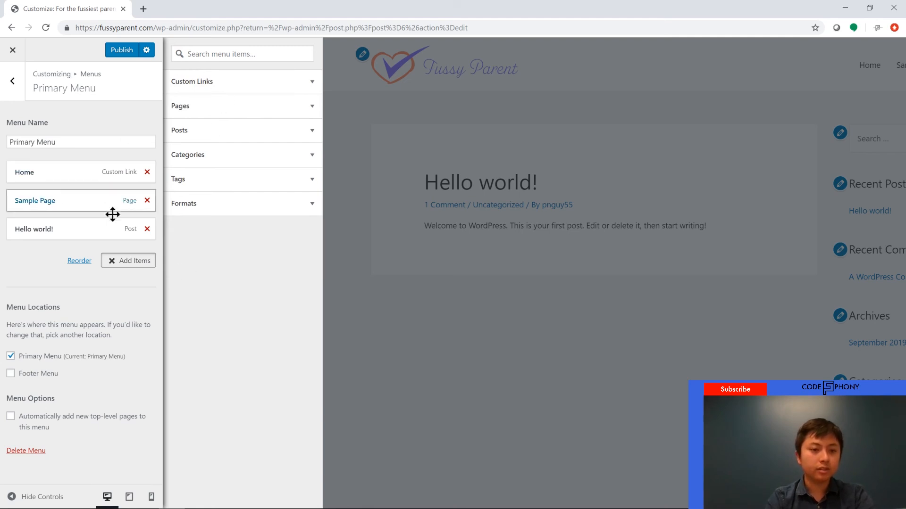
- Publish the Primary Menu and return to the Menus overview
left_click(128, 51)
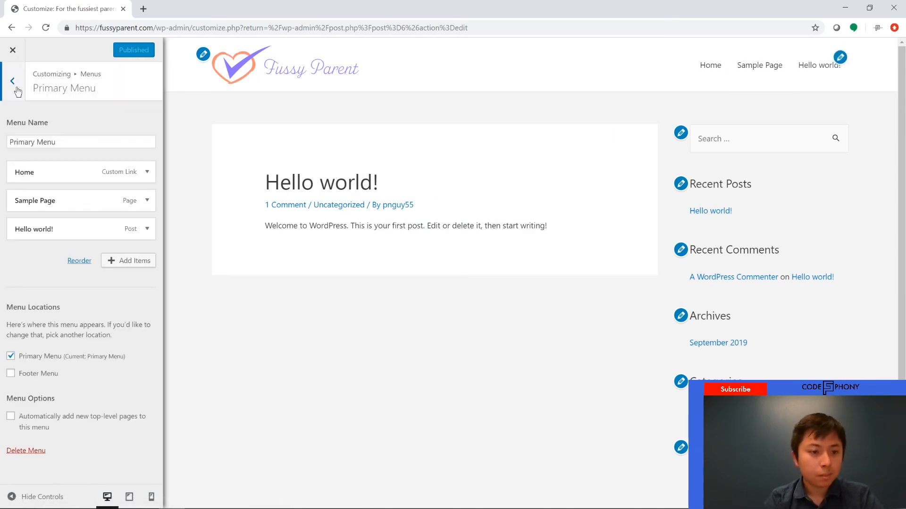
left_click(13, 81)
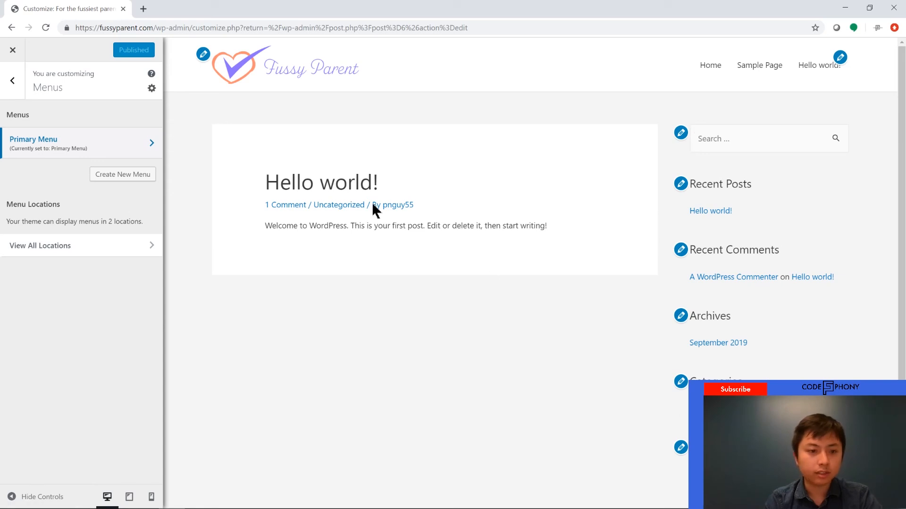
- Set the Sidebar Default Layout to No Sidebar
left_click(12, 93)
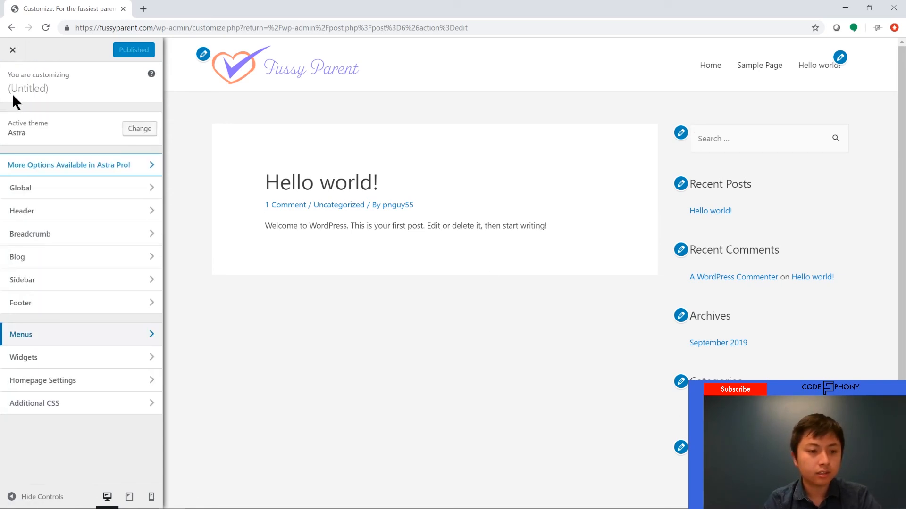
left_click(40, 283)
left_click(102, 143)
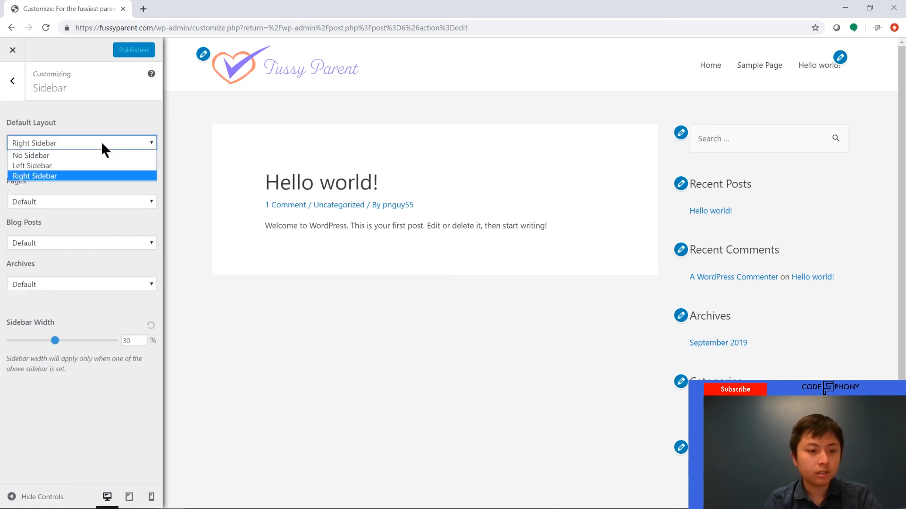
left_click(93, 155)
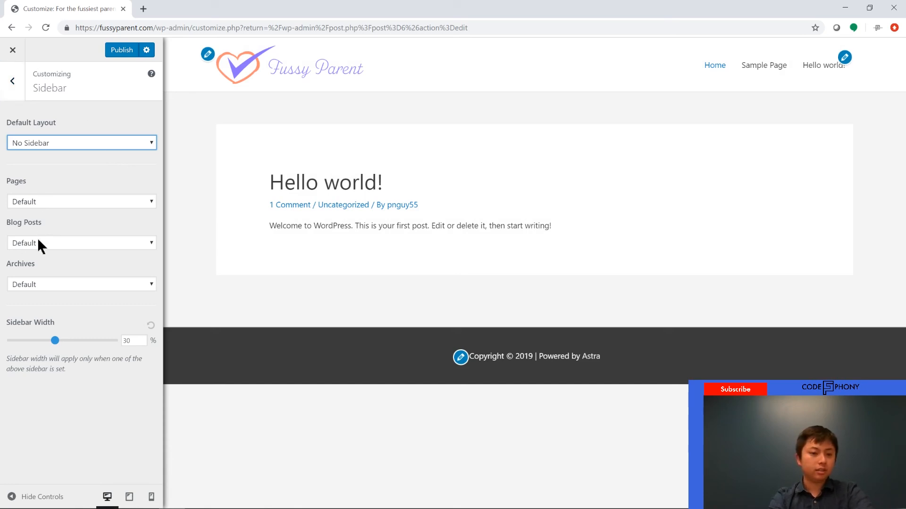
left_click(18, 93)
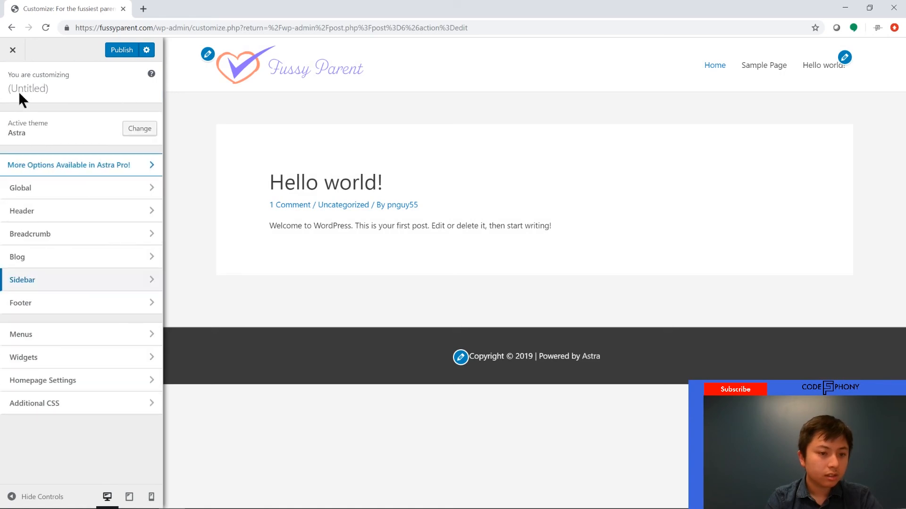
- In Homepage Settings, choose 'A static page' with Elementor #6 as the Homepage
left_click(68, 385)
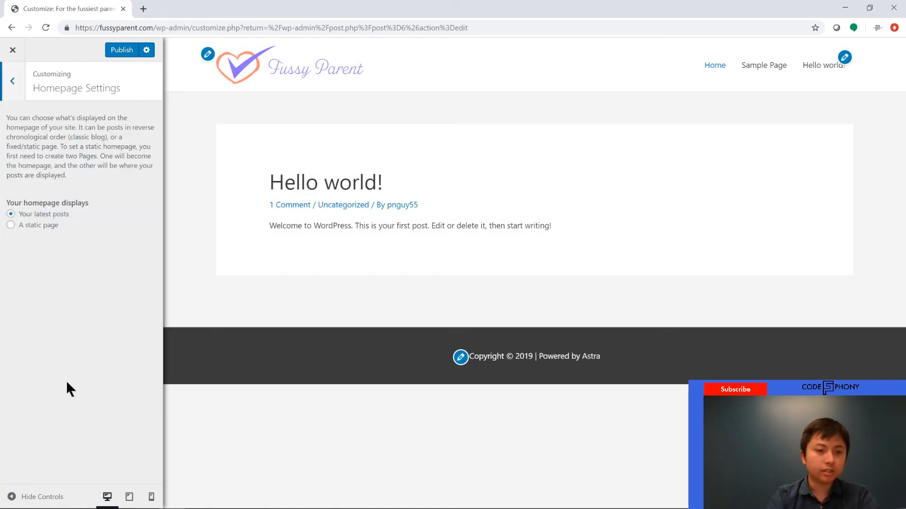
left_click(48, 227)
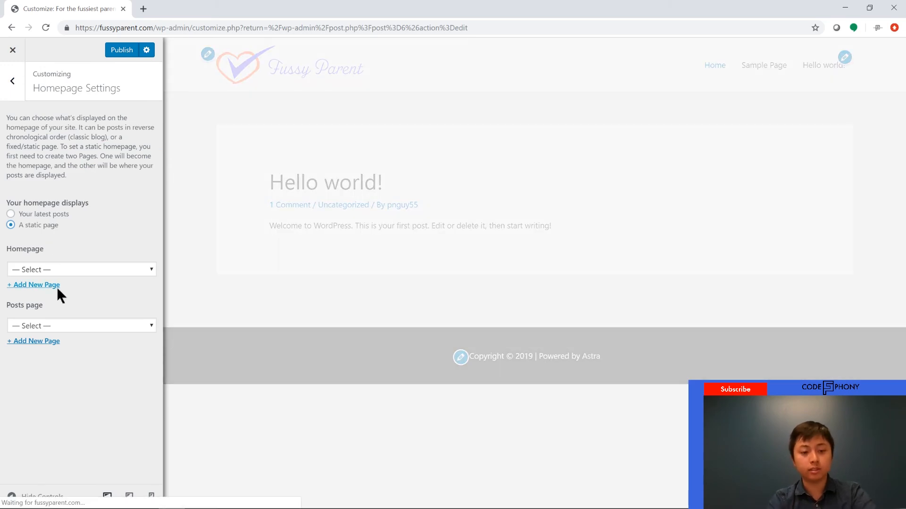
left_click(126, 268)
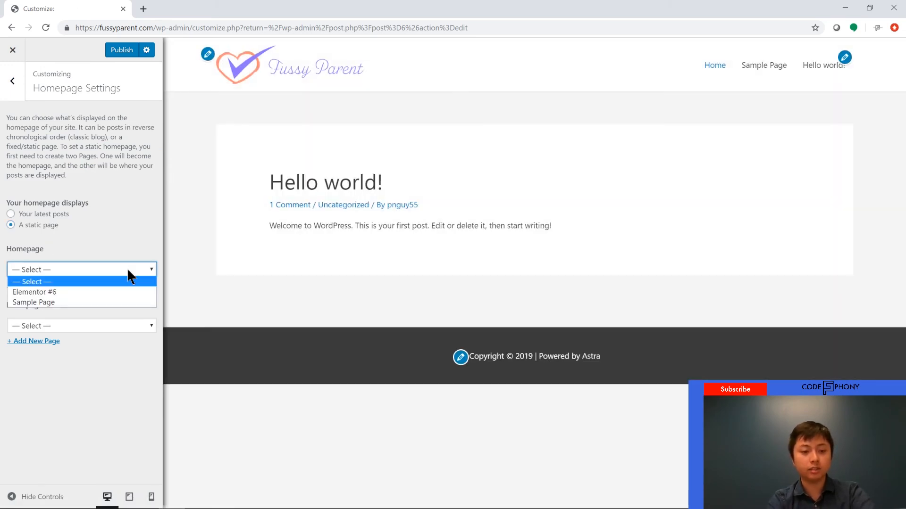
left_click(81, 270)
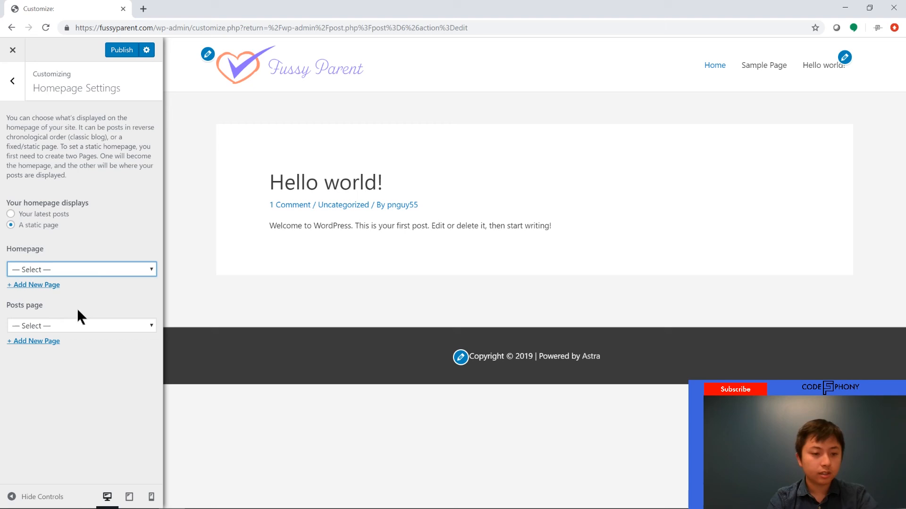
left_click(56, 267)
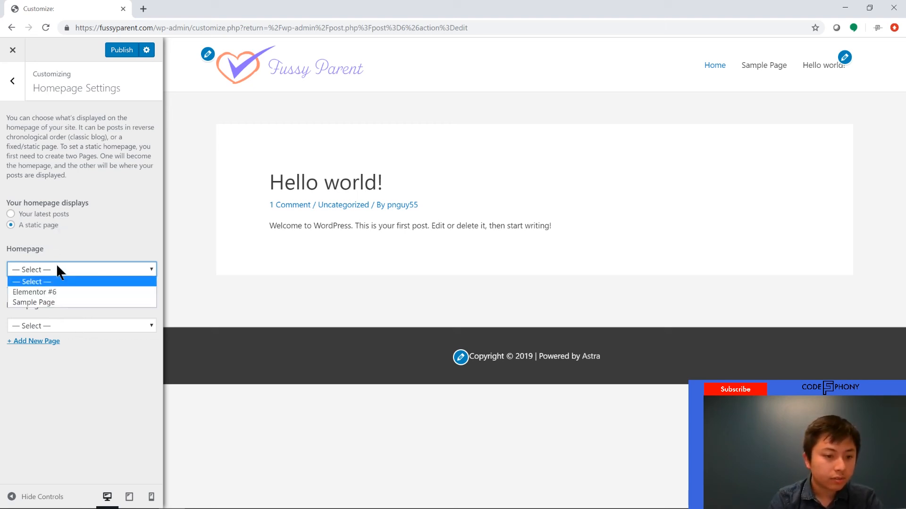
left_click(54, 268)
left_click(52, 271)
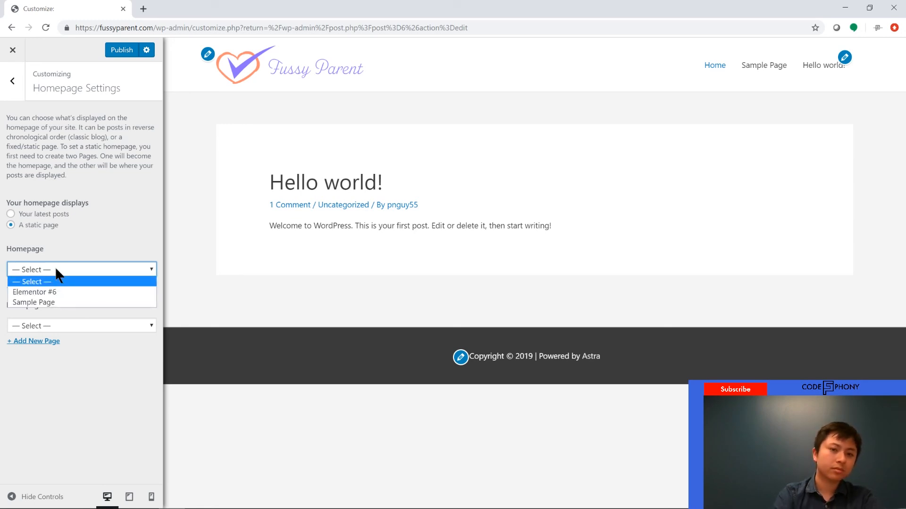
left_click(55, 267)
left_click(54, 267)
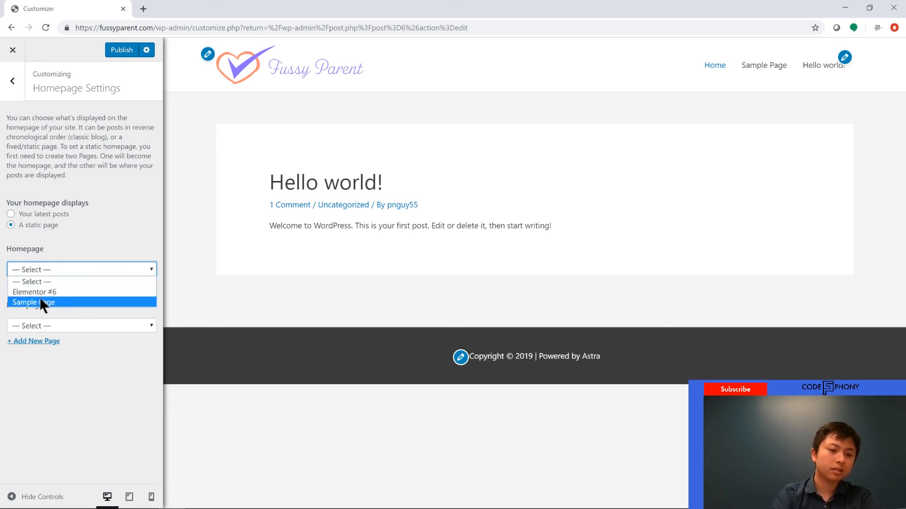
left_click(248, 243)
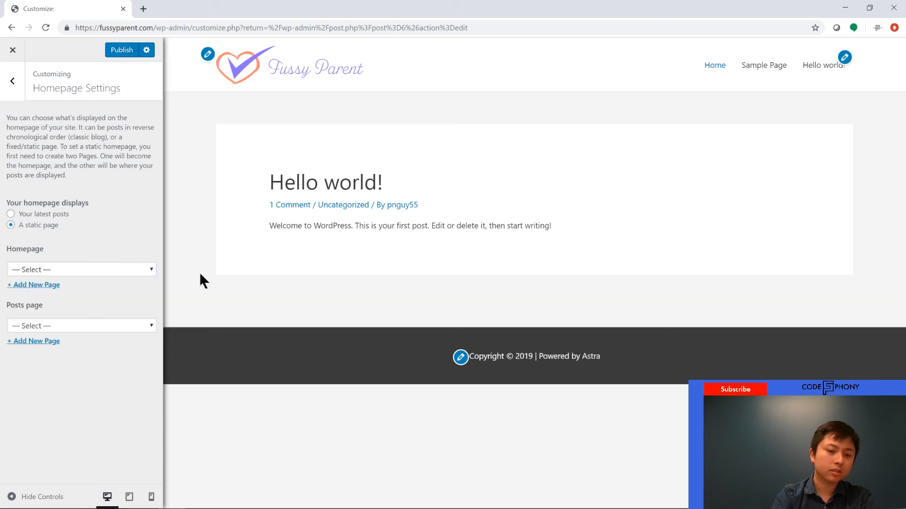
left_click(37, 216)
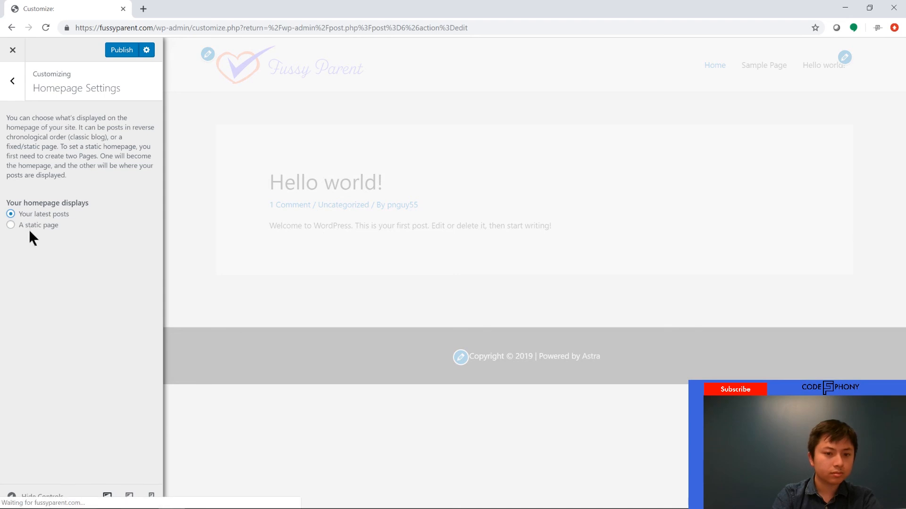
left_click(25, 226)
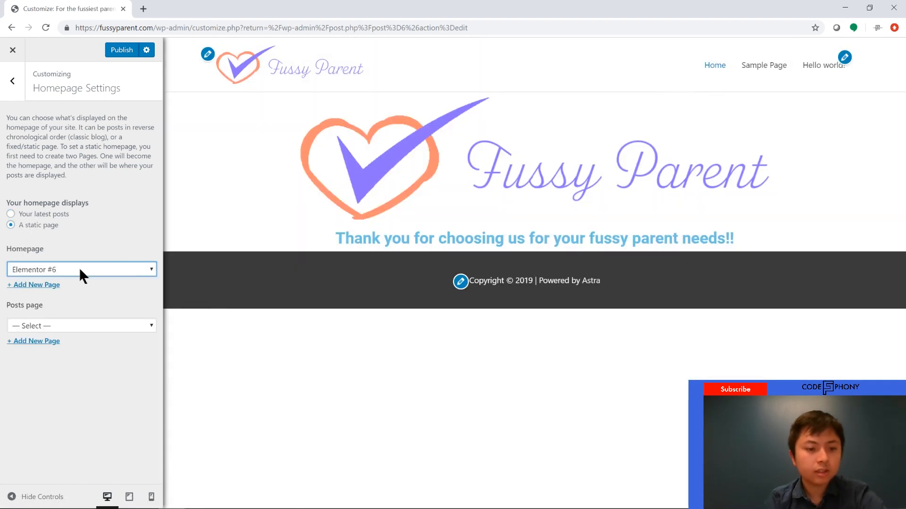
left_click(78, 267)
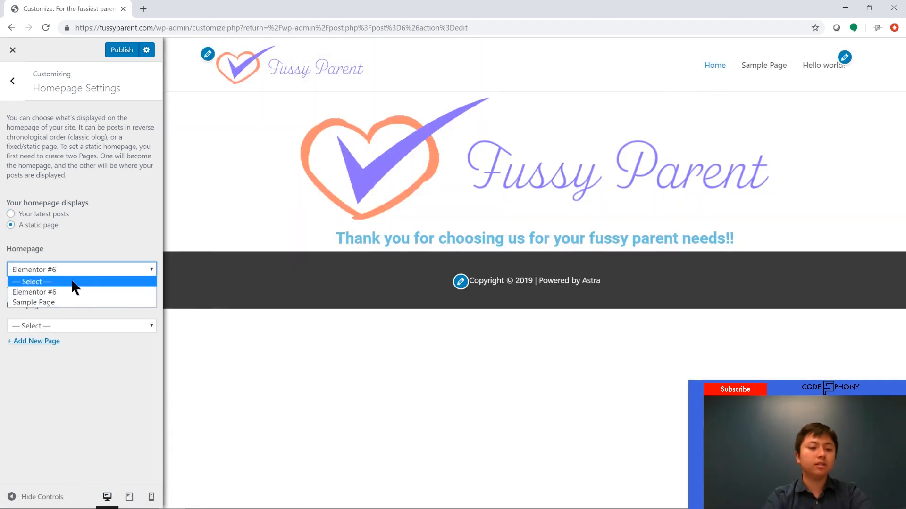
left_click(77, 270)
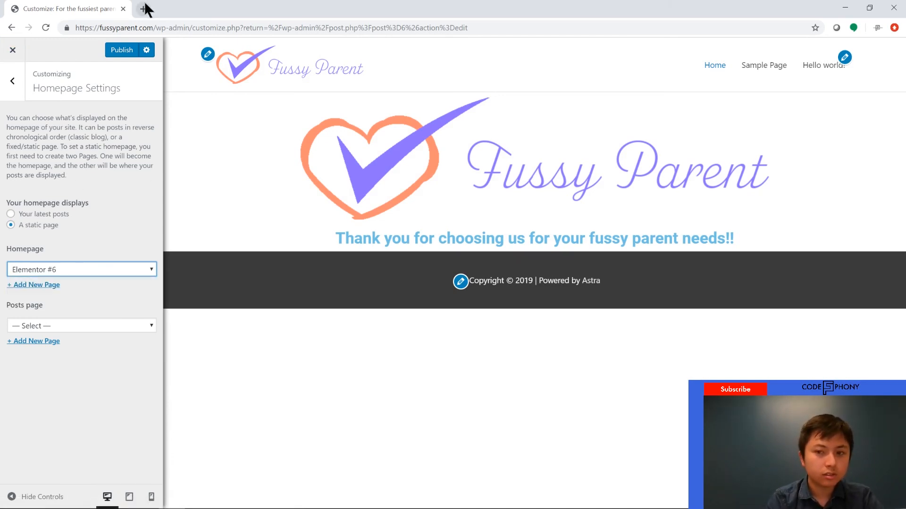
- Publish the homepage and sidebar changes and close the Customizer
left_click(110, 276)
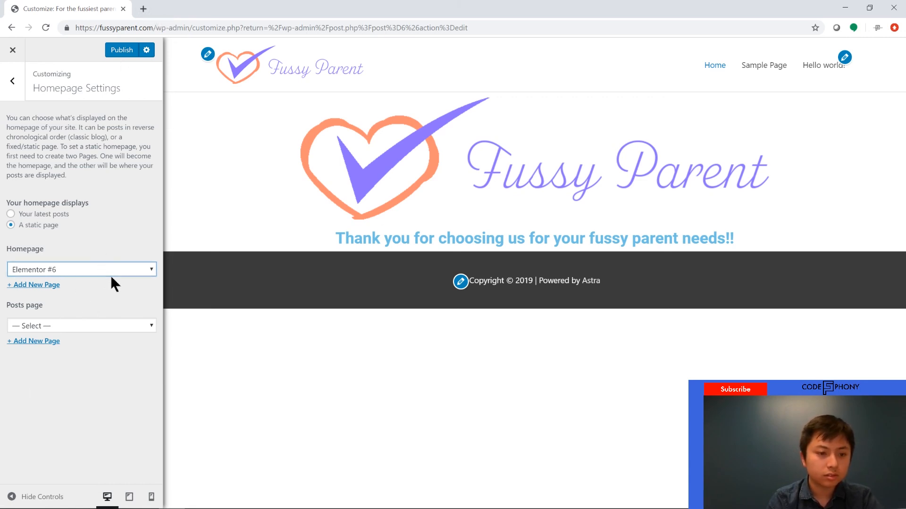
left_click(132, 52)
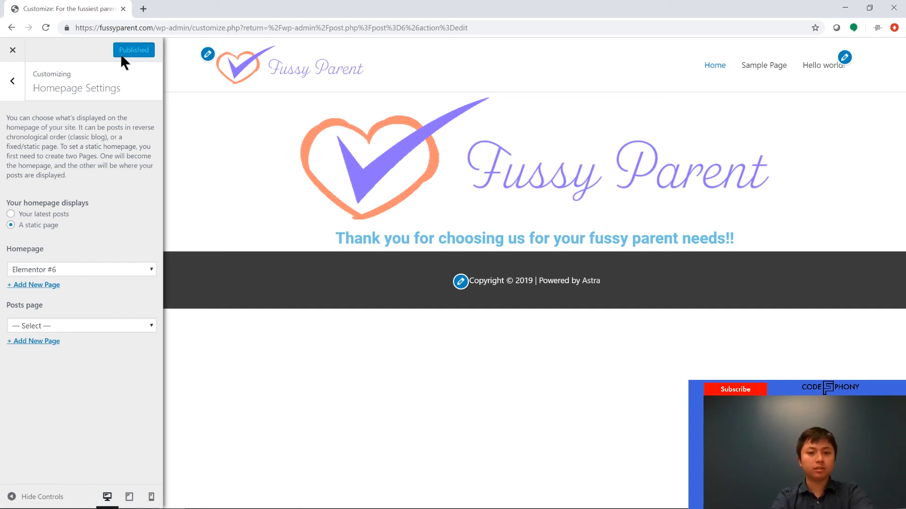
left_click(11, 52)
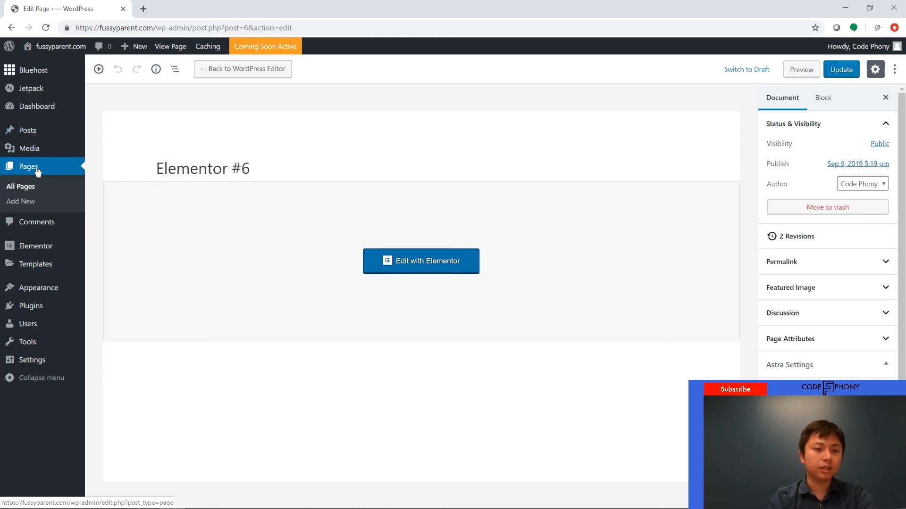
- Retitle the Elementor #6 page to 'Home', update it, and go to Pages
double_click(209, 168)
left_click(209, 168)
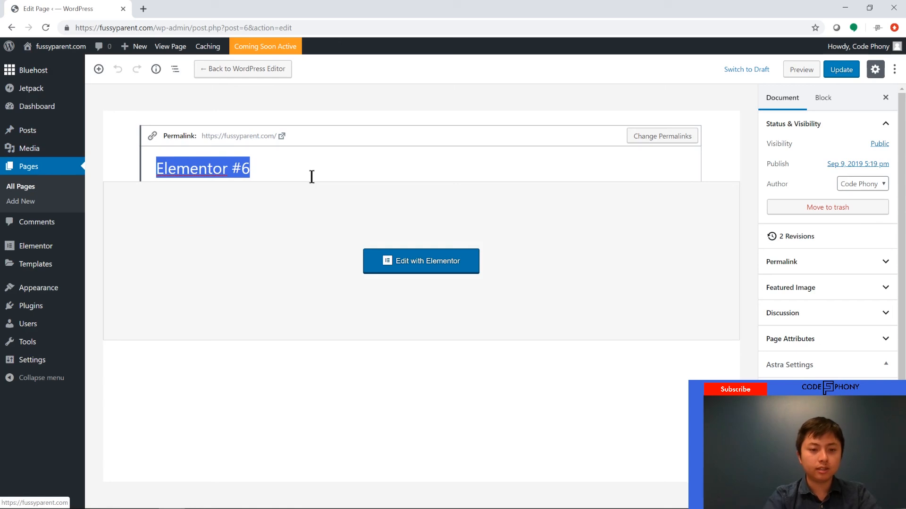
key("BackSpace")
type("Home")
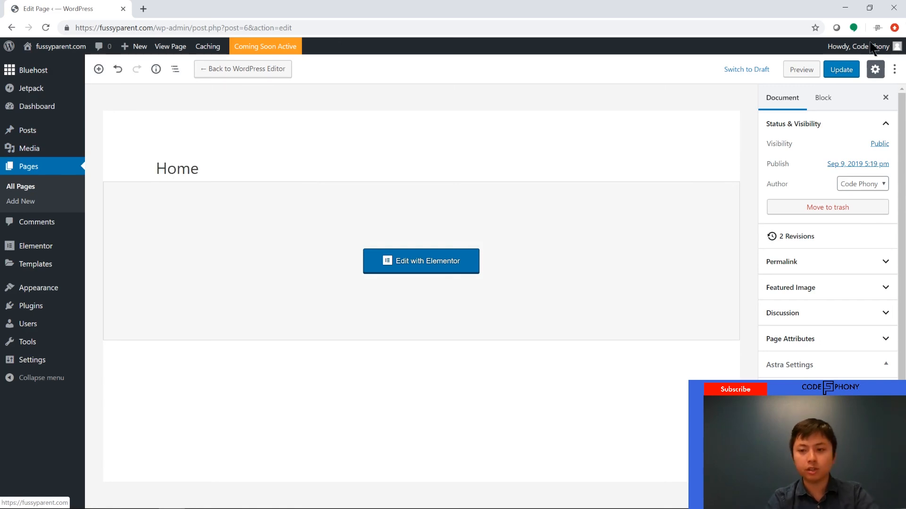
left_click(834, 71)
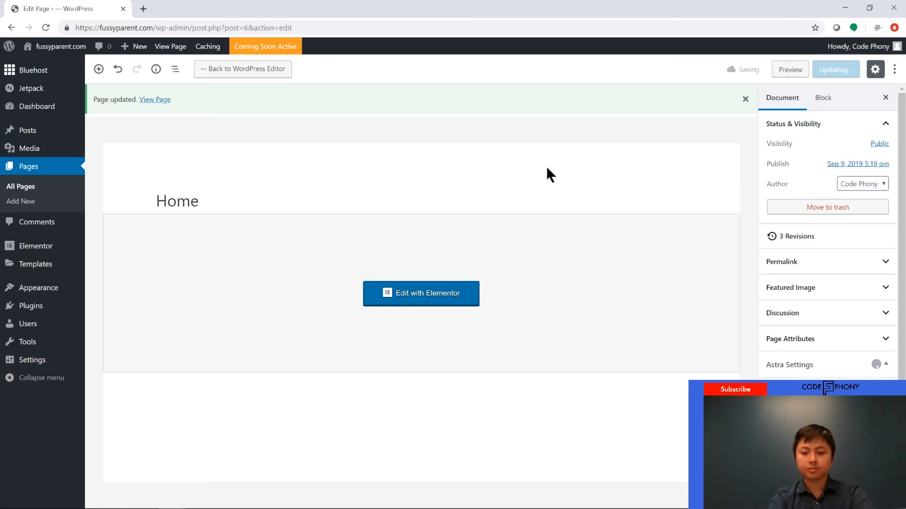
scroll(827, 236, "down", 1)
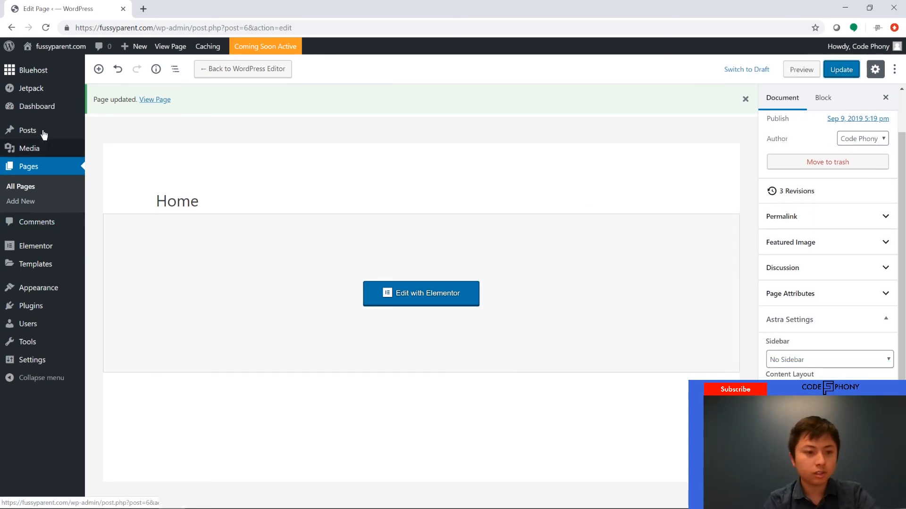
left_click(28, 172)
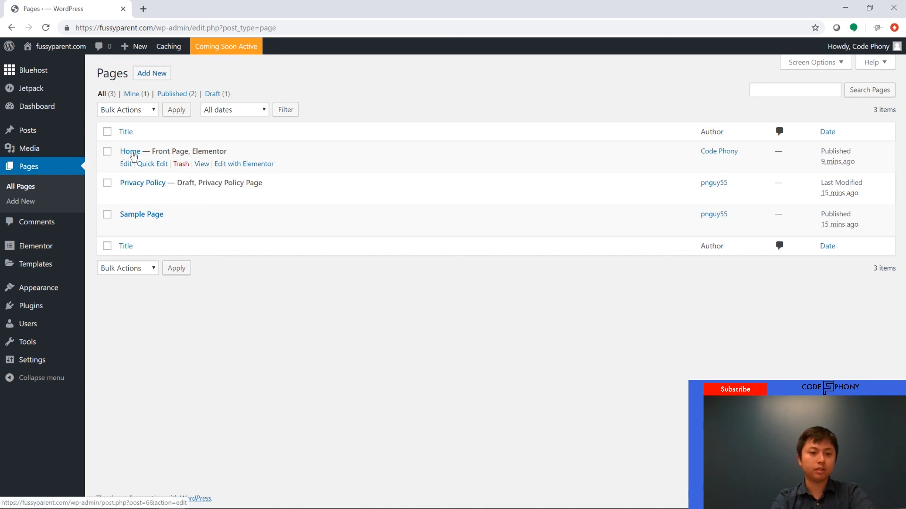
- Visit the live fussyparent.com site from the admin bar
left_click(70, 50)
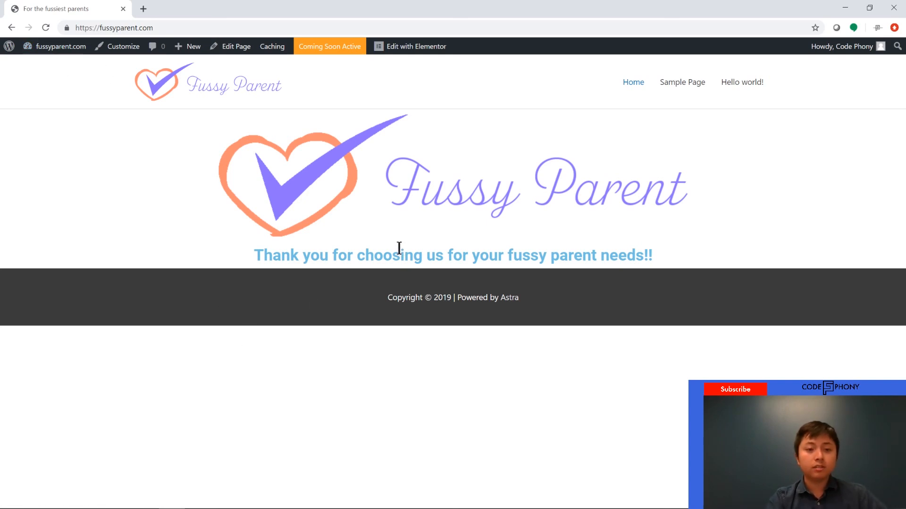
left_click(46, 28)
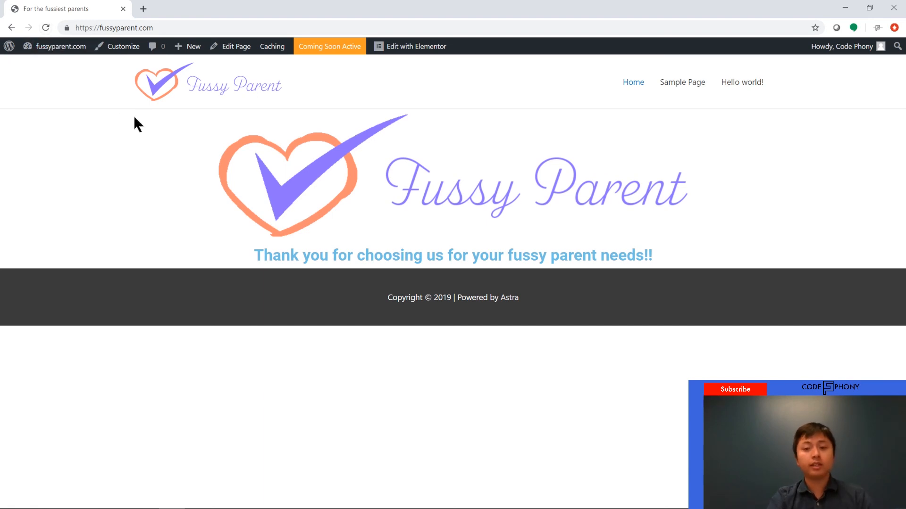